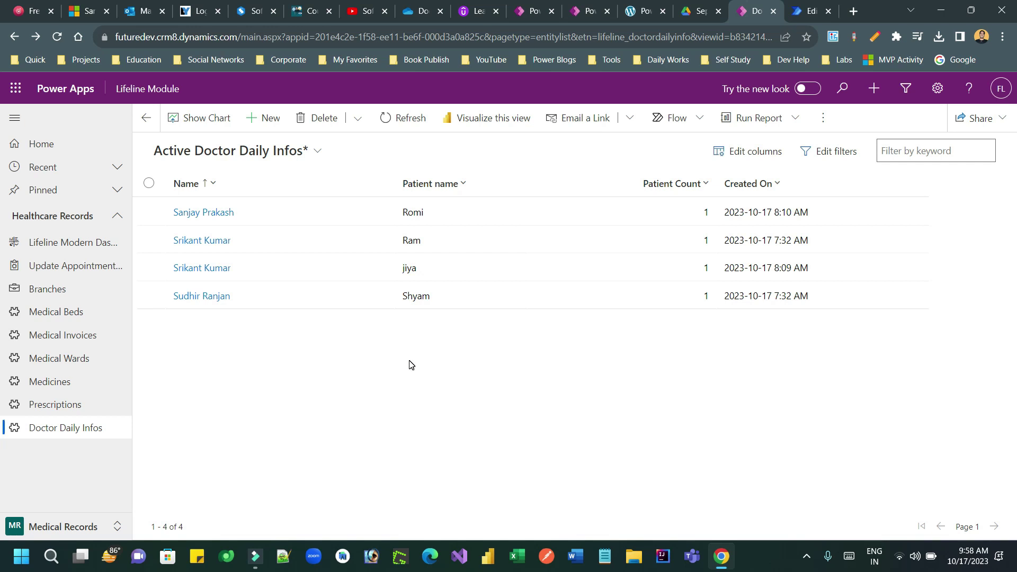
Compare the two records that share the same doctor in the Active Doctor Daily Infos view, leaving them unselected
click(151, 240)
click(151, 268)
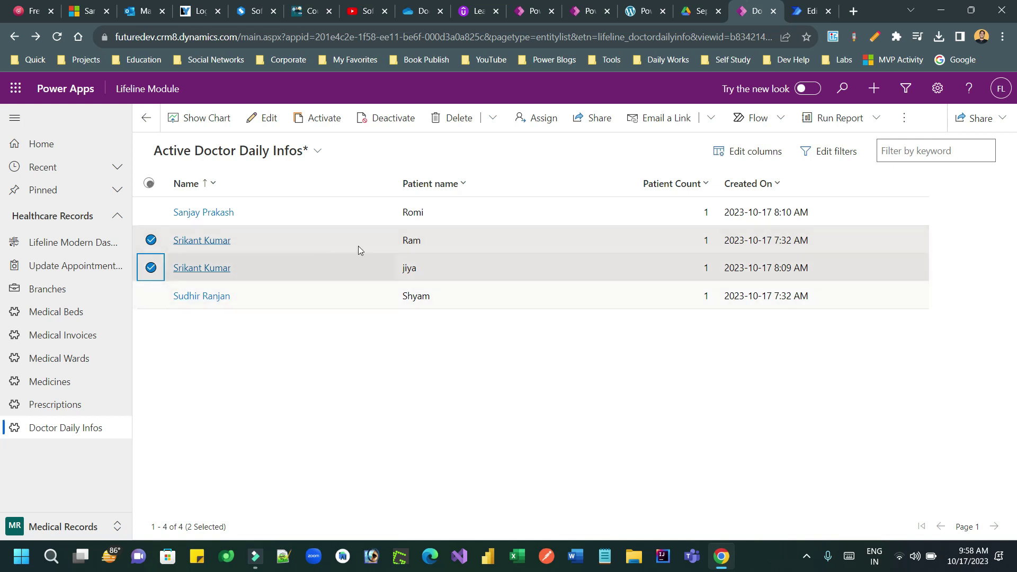
click(150, 268)
click(151, 241)
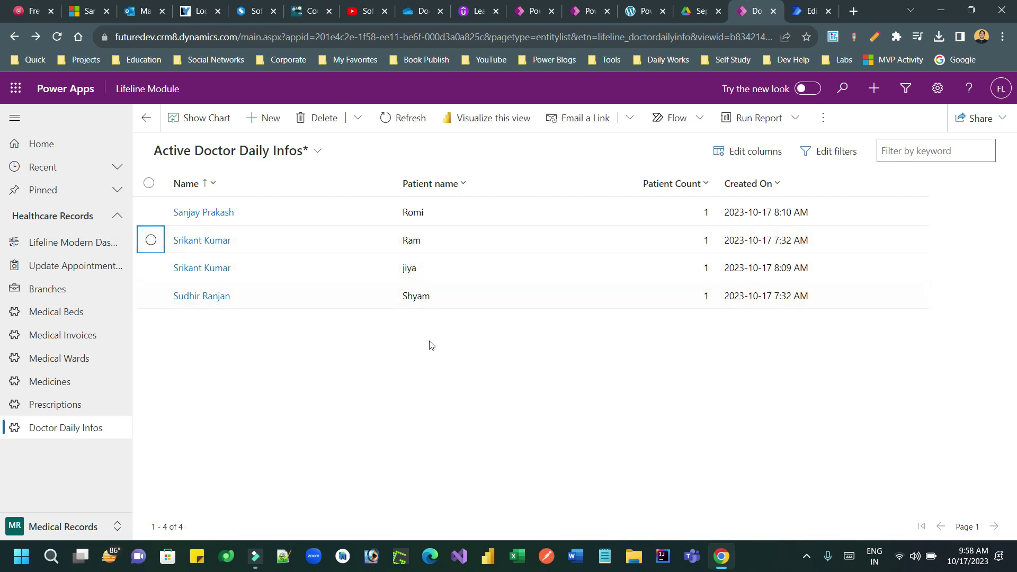
click(526, 348)
click(673, 364)
Switch to the Power Automate flow and review the daily trigger's recurrence settings, including its advanced time zone and start time options
click(810, 11)
click(835, 198)
click(281, 174)
click(475, 161)
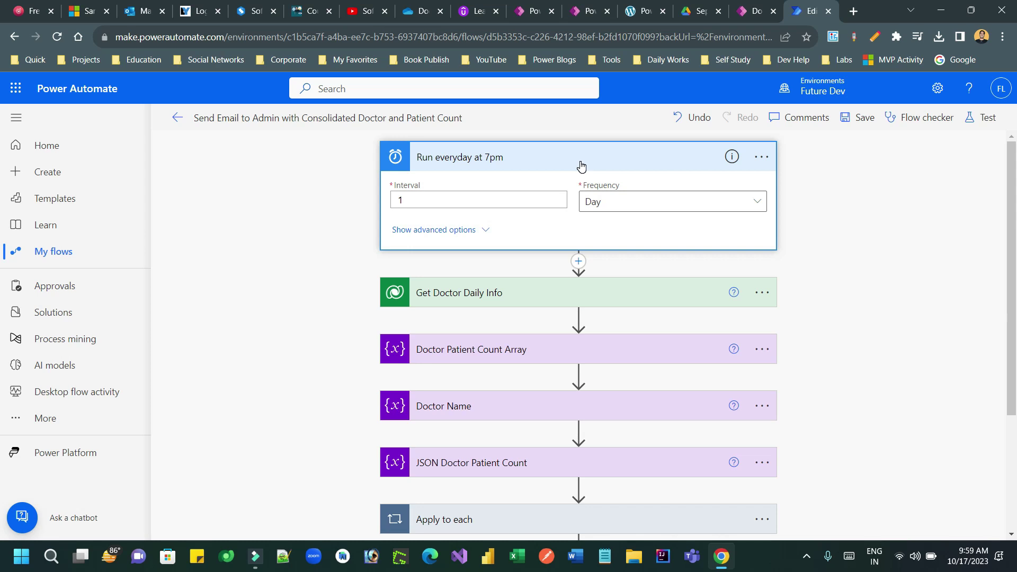
click(481, 230)
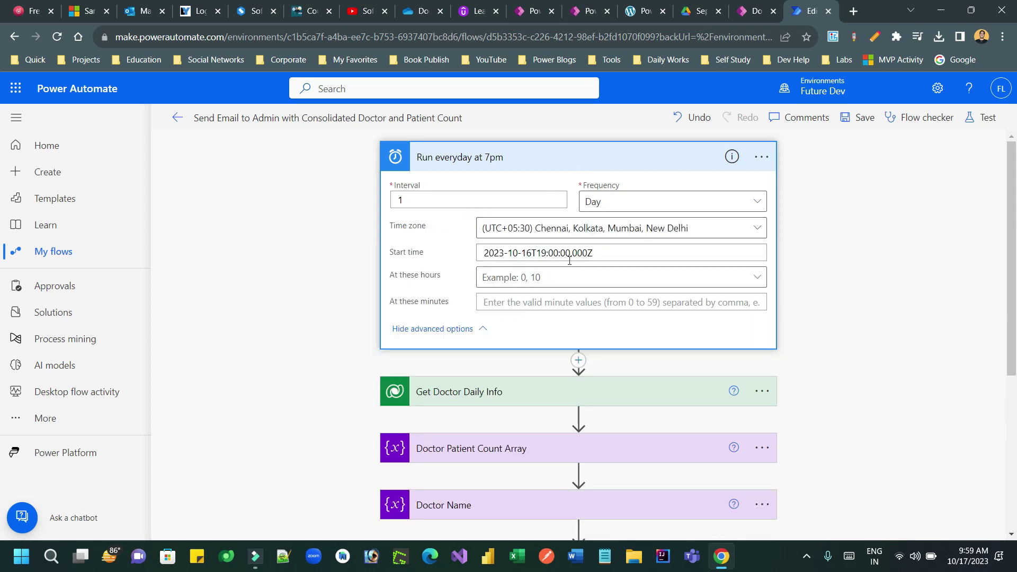
click(564, 164)
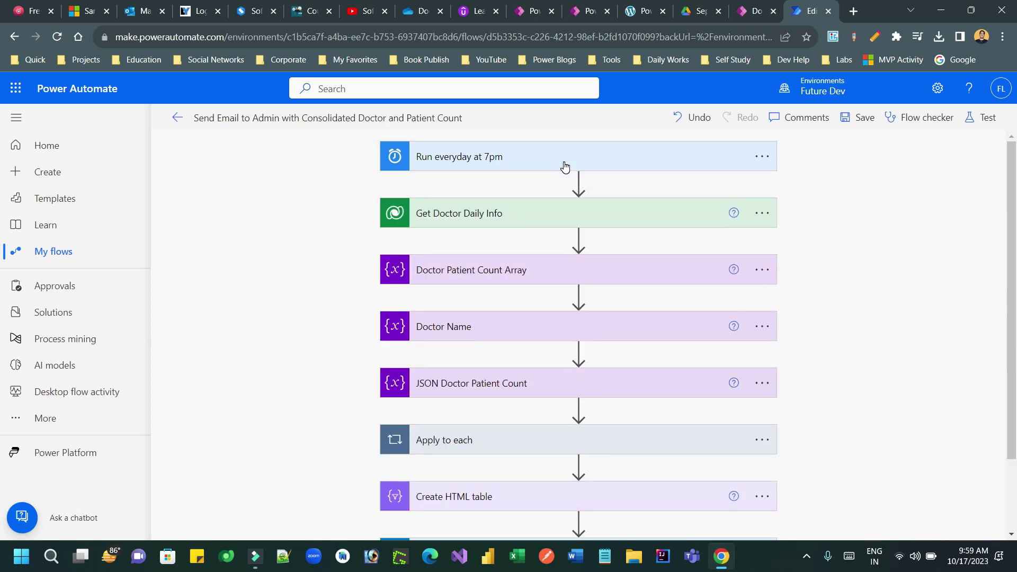
Examine the Get Doctor Daily Info action's table and Fetch XML query, comparing them with the Doctor Daily Infos records
click(504, 221)
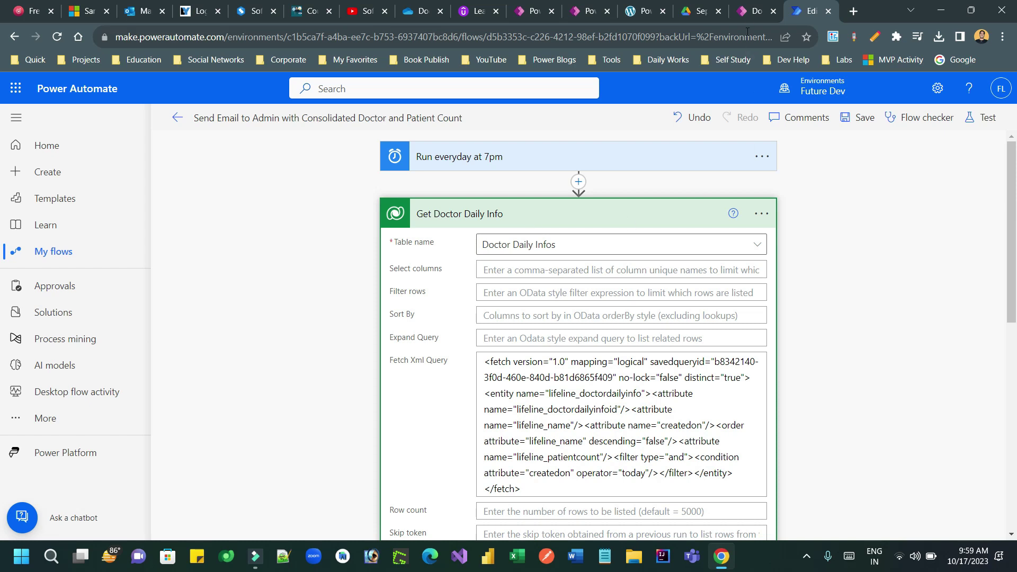
click(752, 10)
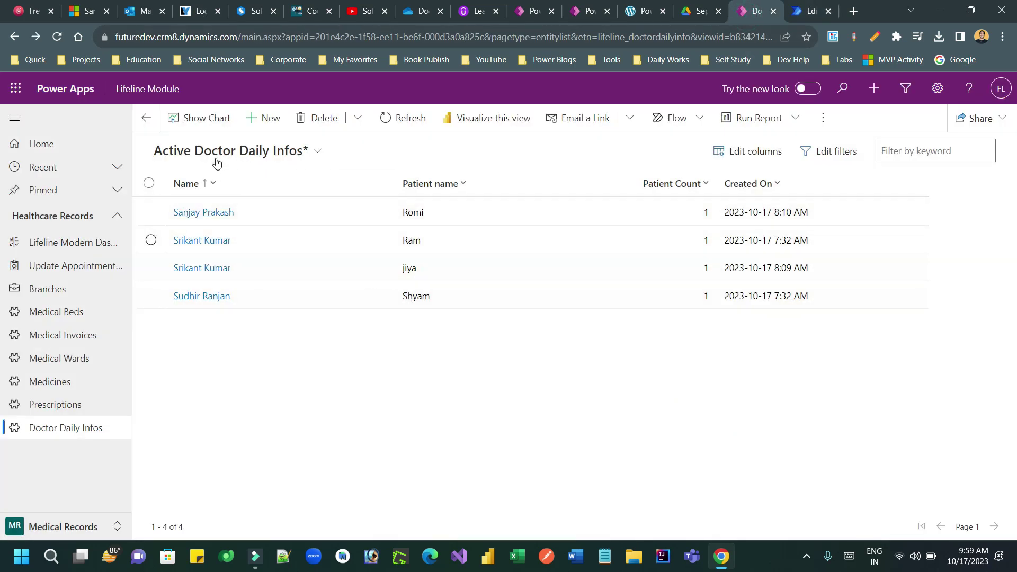
click(810, 12)
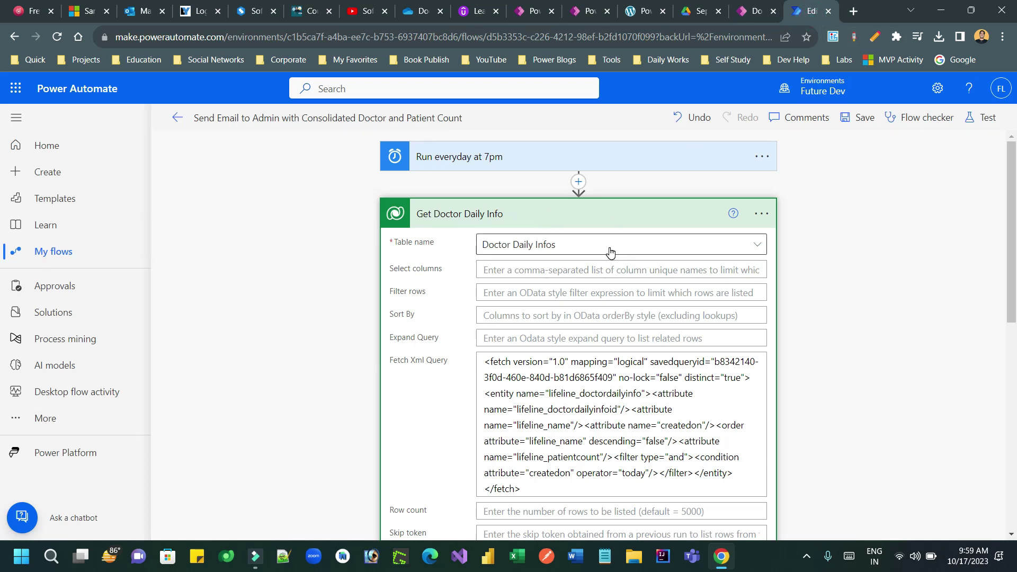
scroll(609, 252, down, 1)
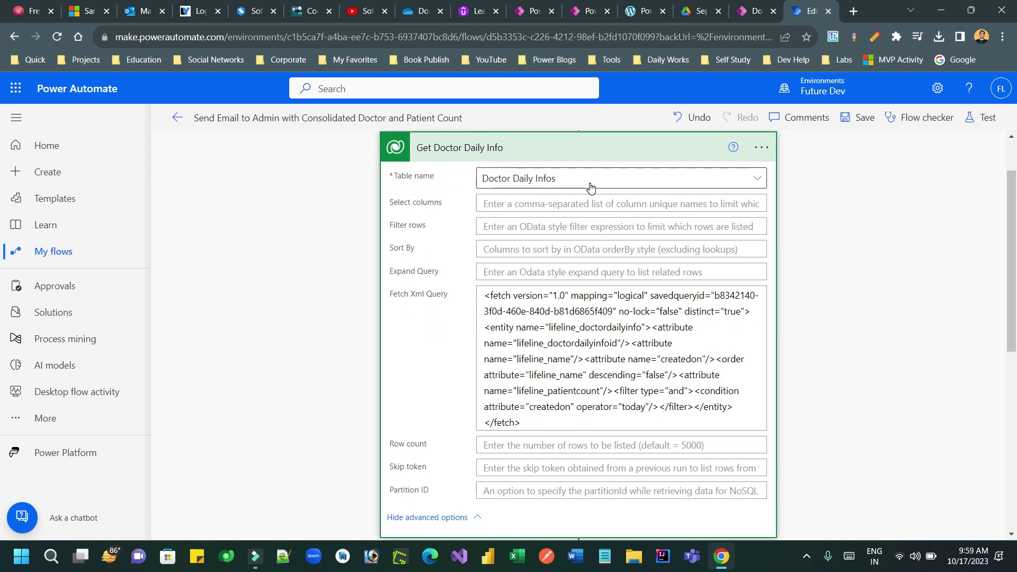
scroll(554, 183, down, 1)
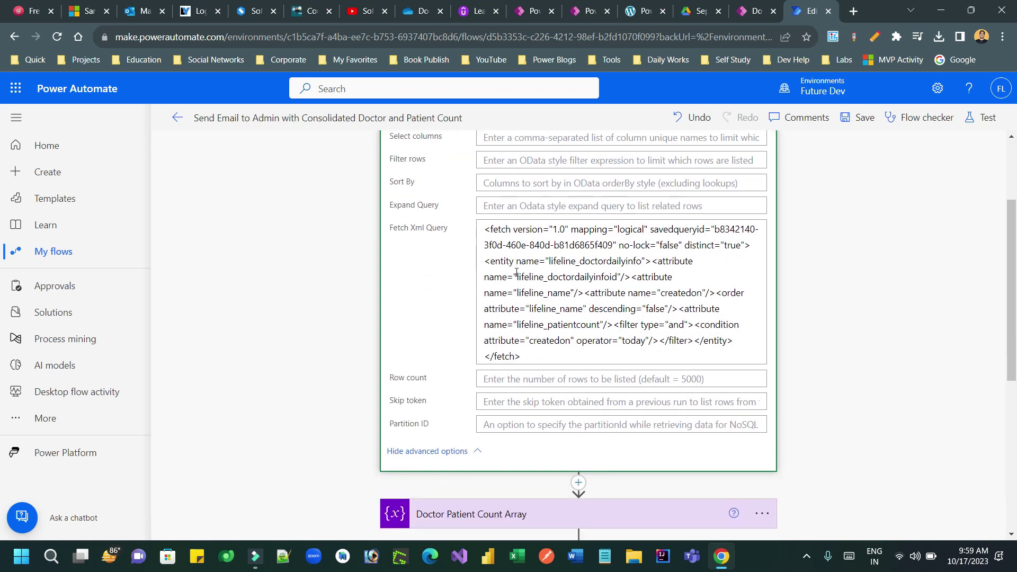
drag(490, 223, 531, 353)
click(556, 328)
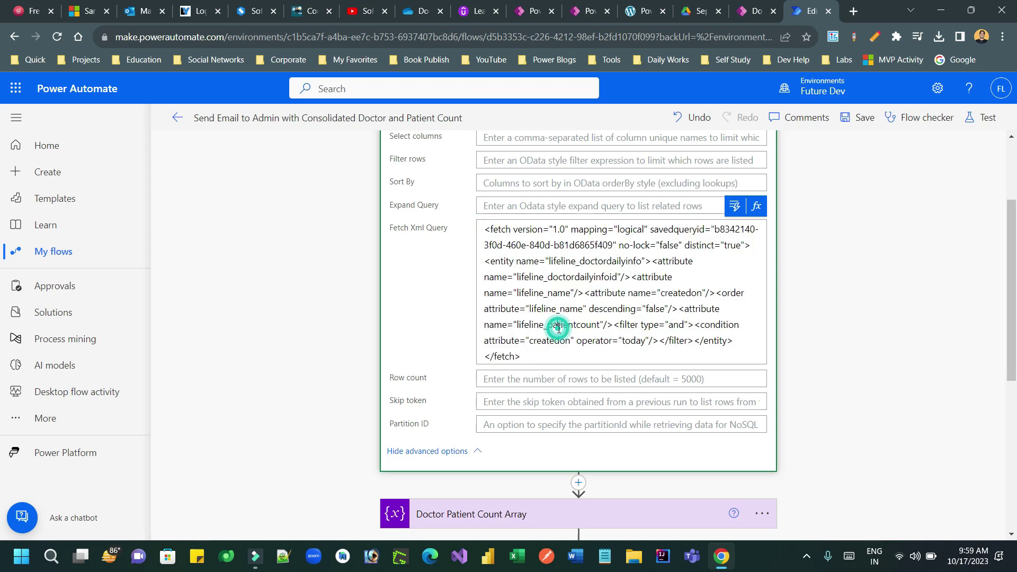
scroll(558, 328, up, 1)
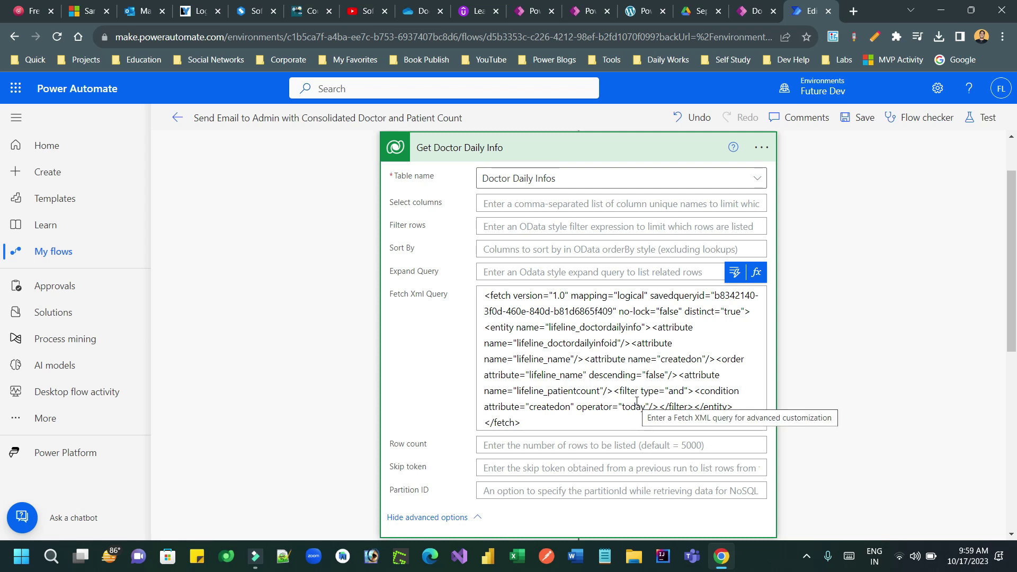
click(752, 11)
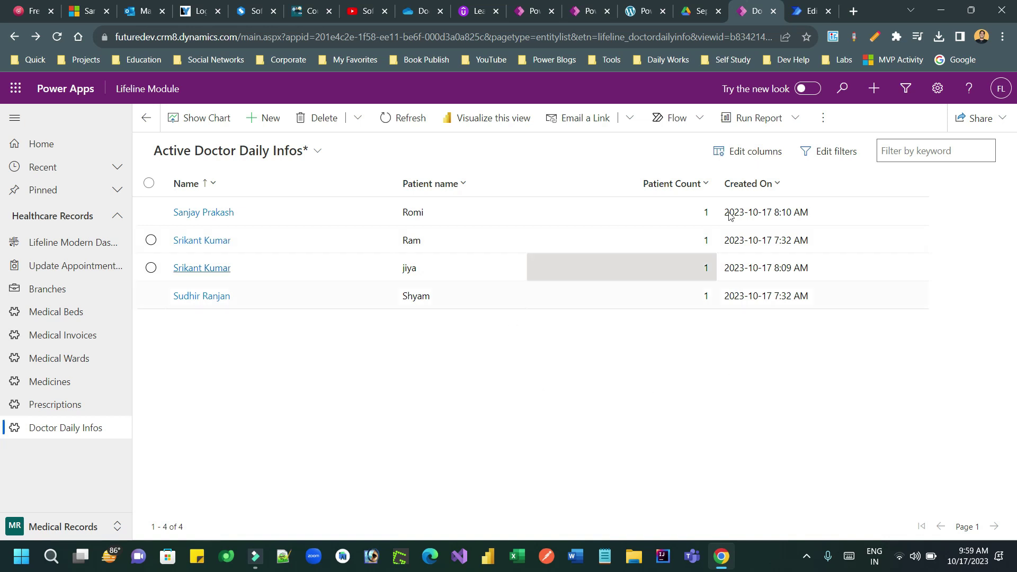
click(804, 13)
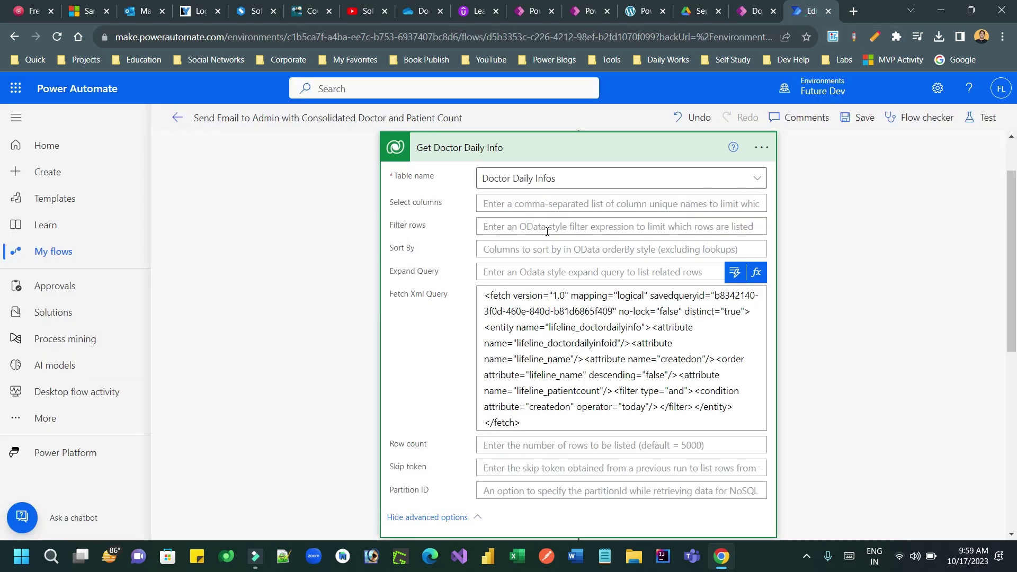
click(556, 149)
Inspect the Doctor Patient Count Array variable against the Patient Count column, and review the Doctor Name variable's type and initial value
scroll(635, 275, down, 1)
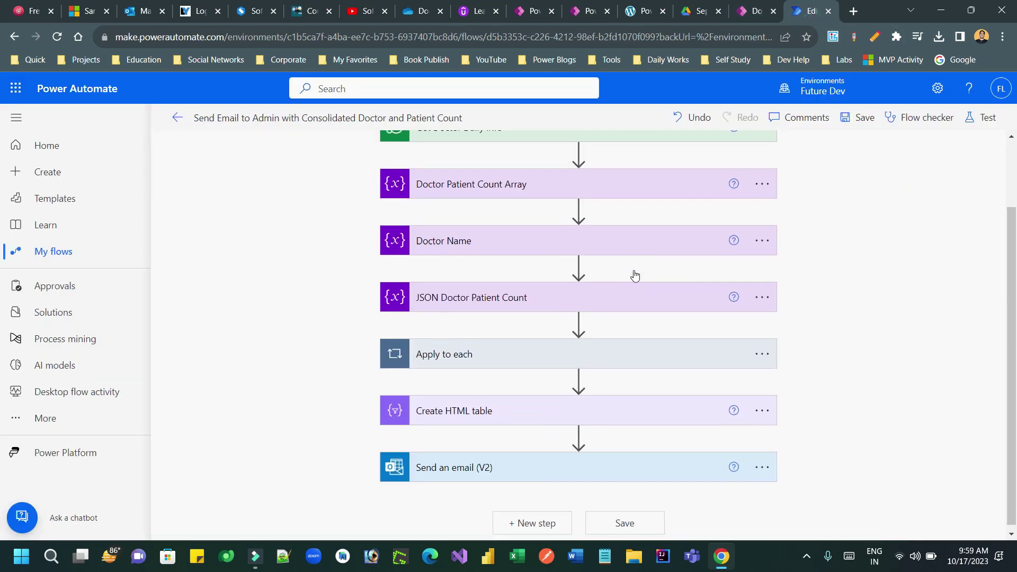
click(744, 12)
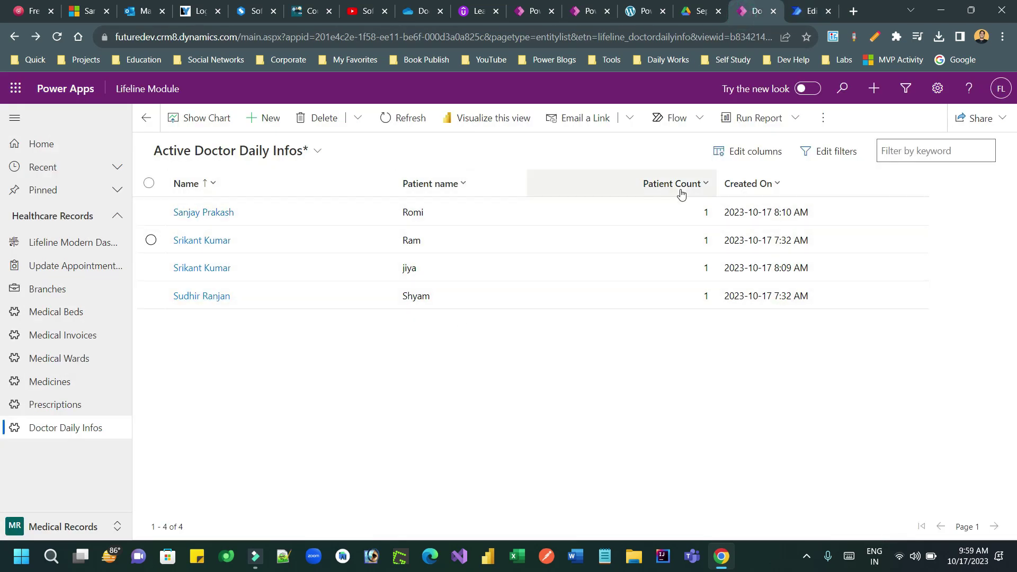
click(811, 11)
click(473, 189)
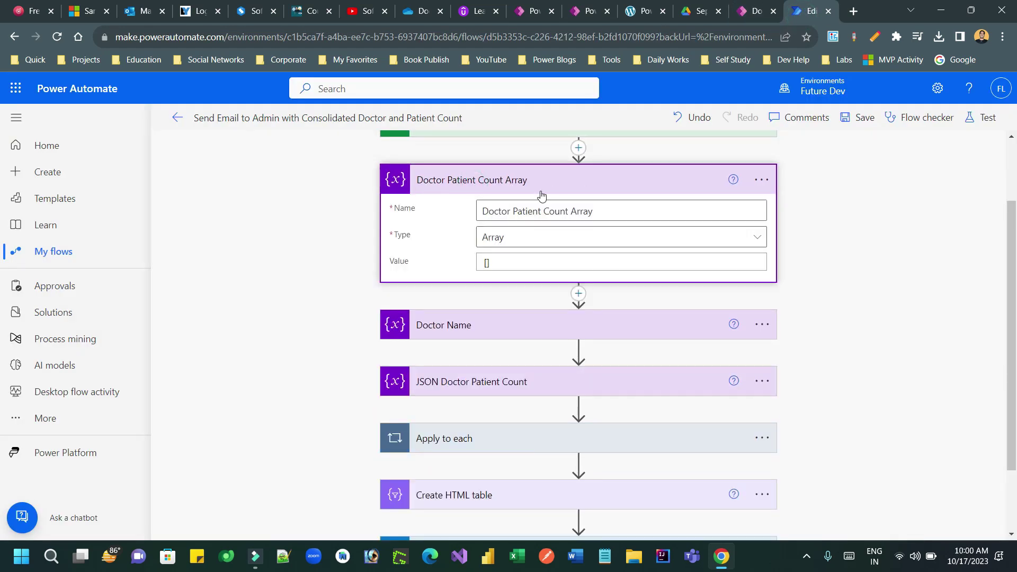
click(488, 262)
drag(491, 262, 483, 260)
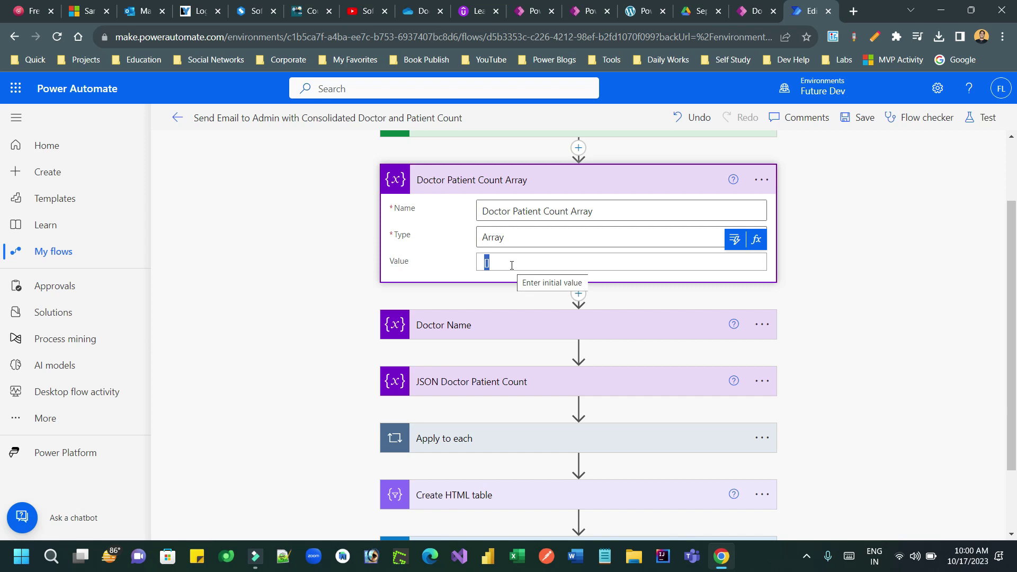
click(516, 175)
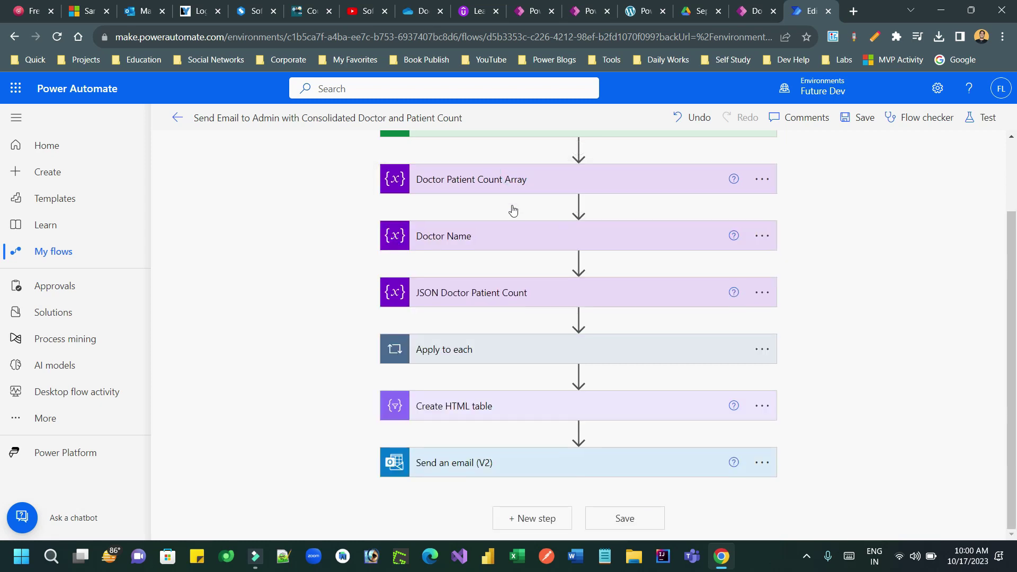
click(502, 241)
scroll(489, 222, down, 1)
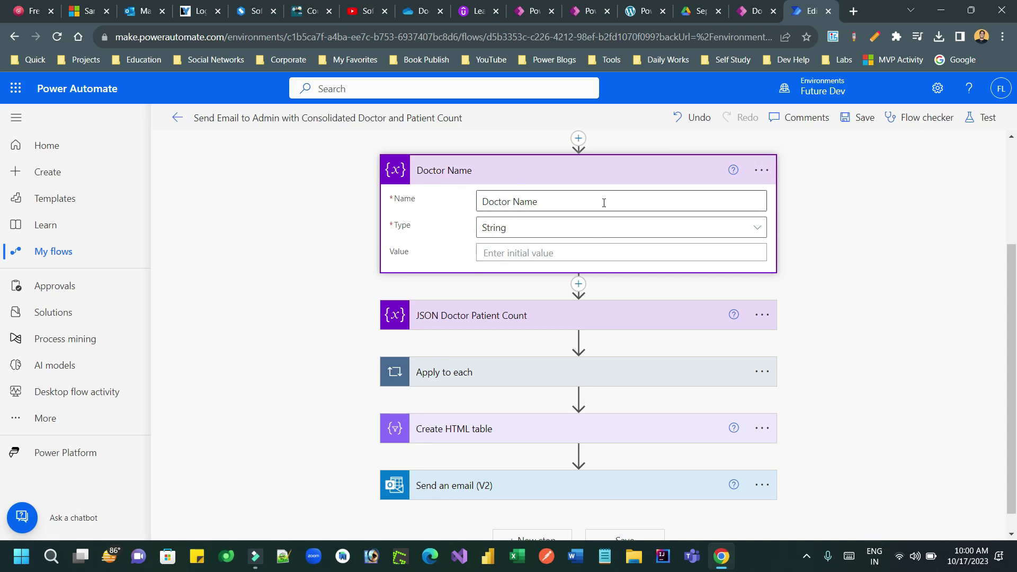
Examine the JSON Doctor Patient Count variable's object value, including its Doctor Name and Patient Count properties
click(512, 316)
scroll(549, 270, down, 1)
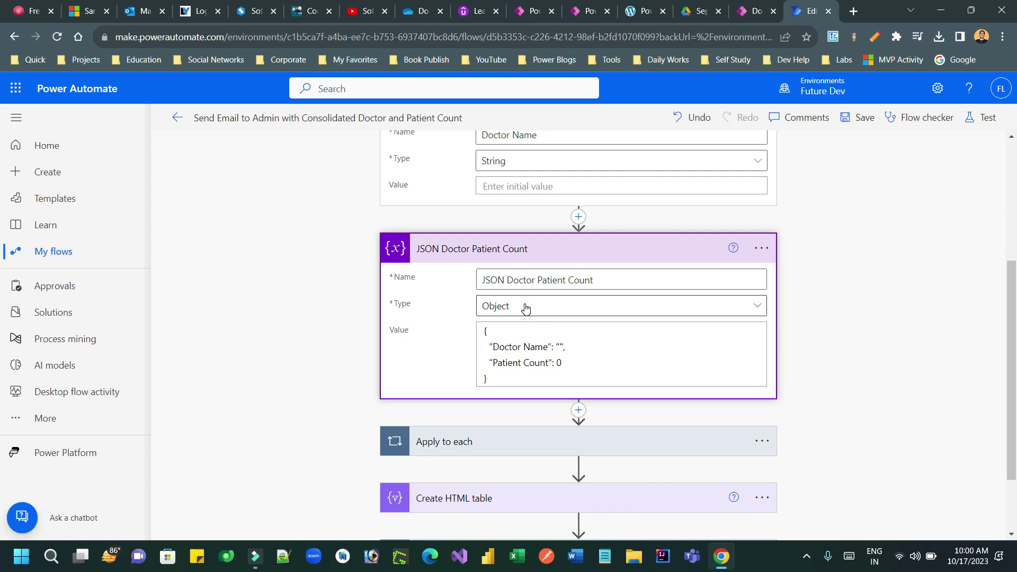
drag(485, 331, 492, 378)
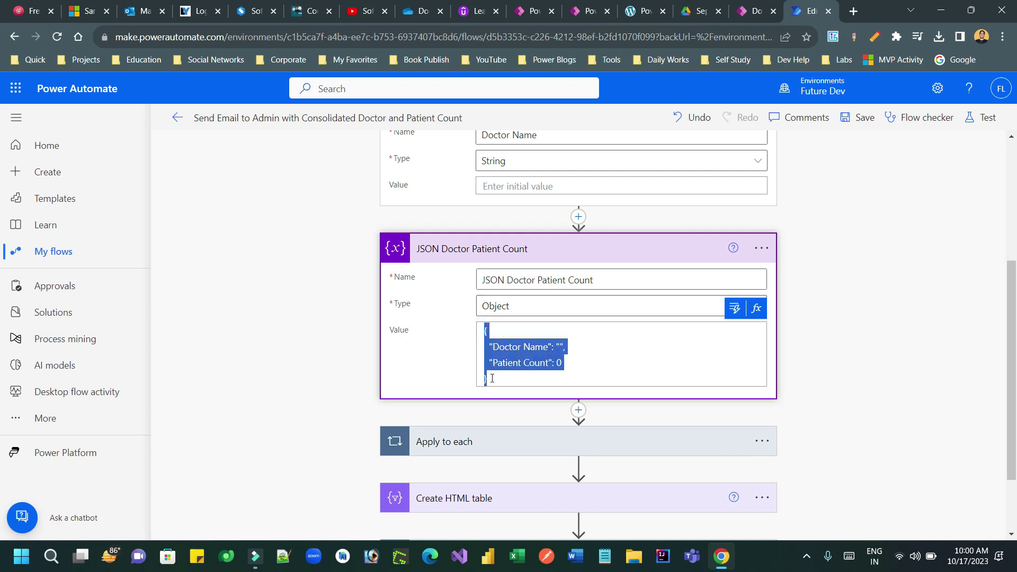
click(492, 378)
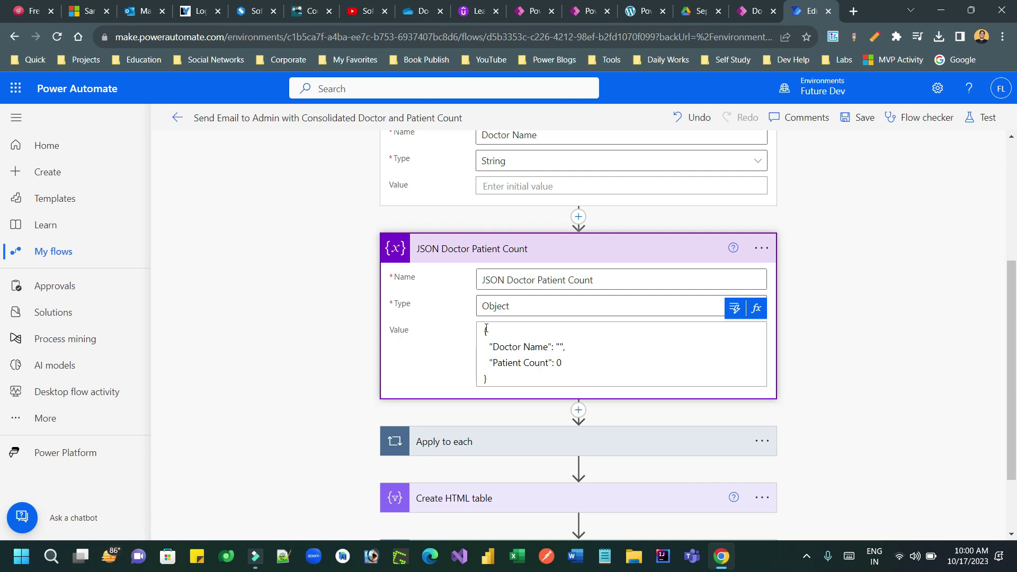
drag(485, 328, 487, 377)
click(497, 374)
drag(492, 345, 553, 345)
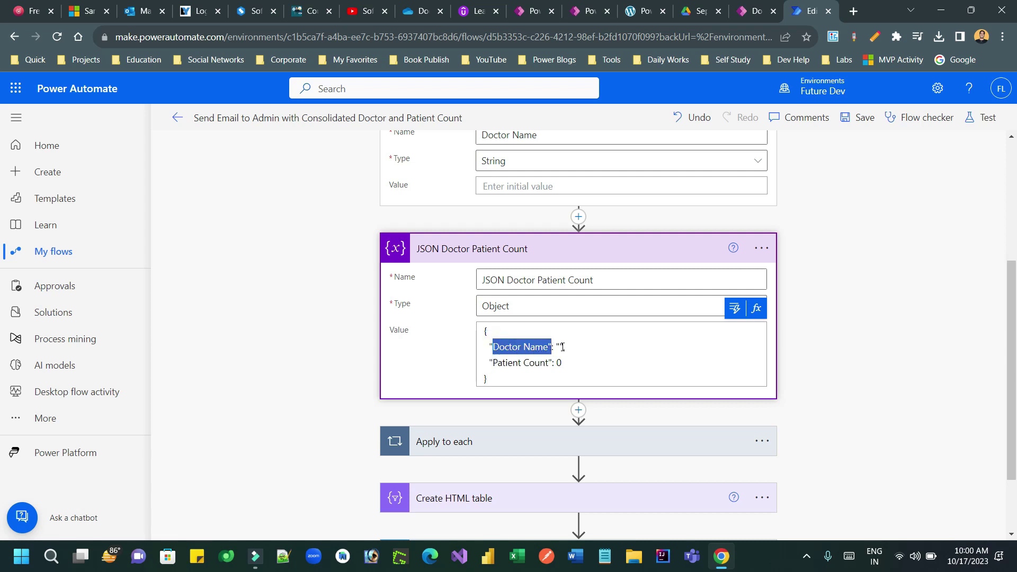
click(563, 347)
drag(493, 362, 541, 362)
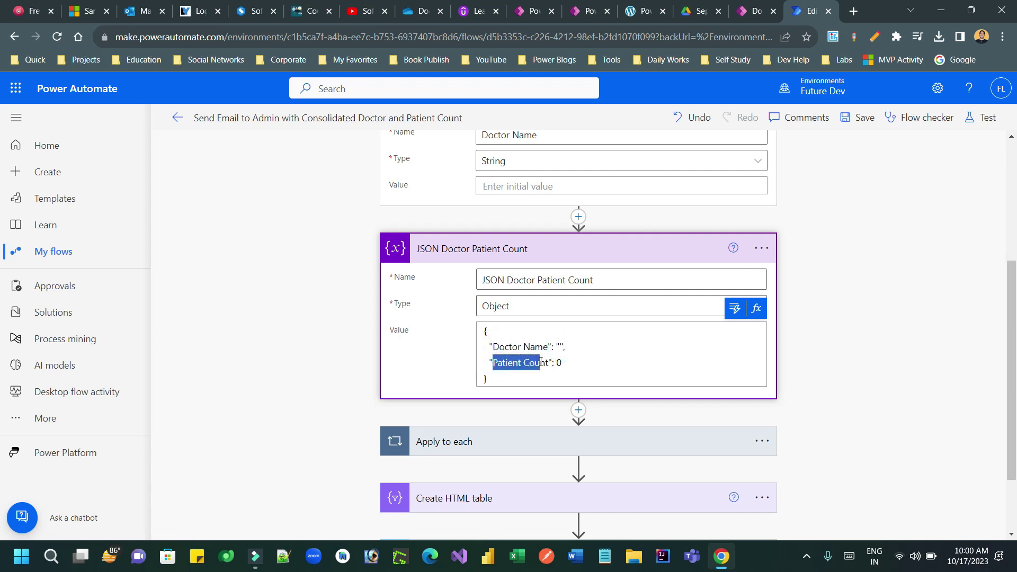
click(569, 362)
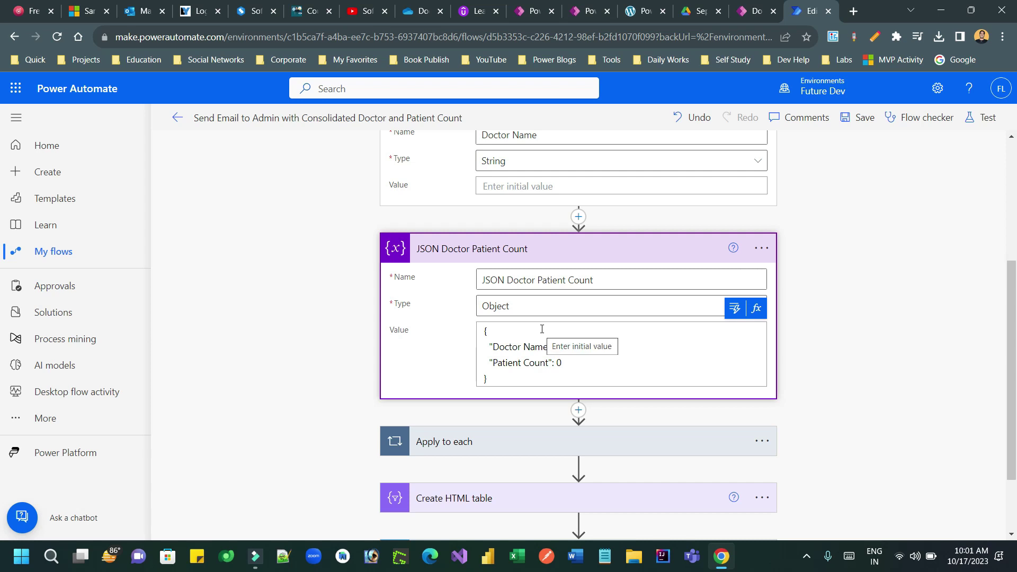
Recheck the name, type and initial value of the Doctor Patient Count Array variable
scroll(541, 328, down, 2)
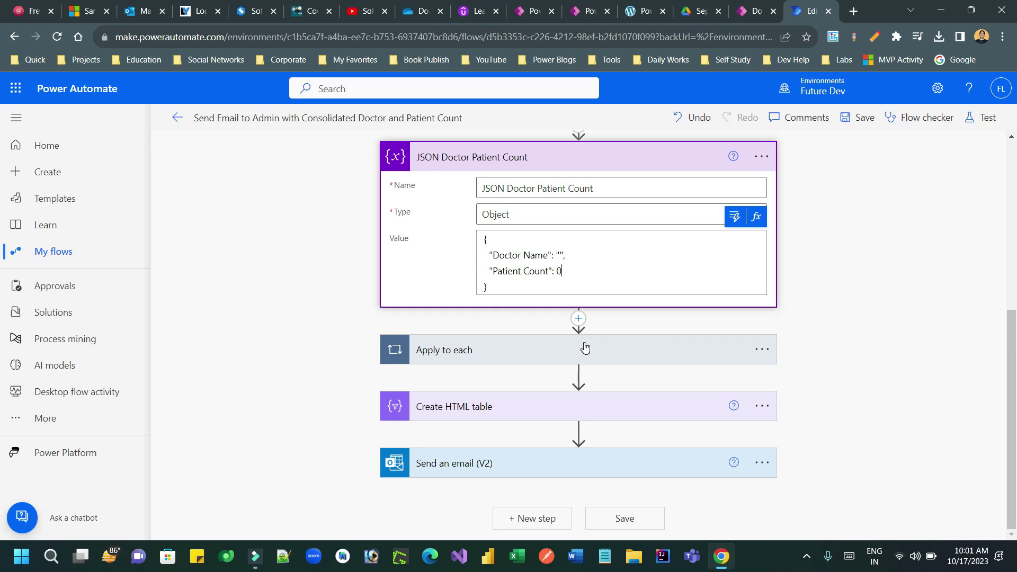
scroll(584, 347, up, 5)
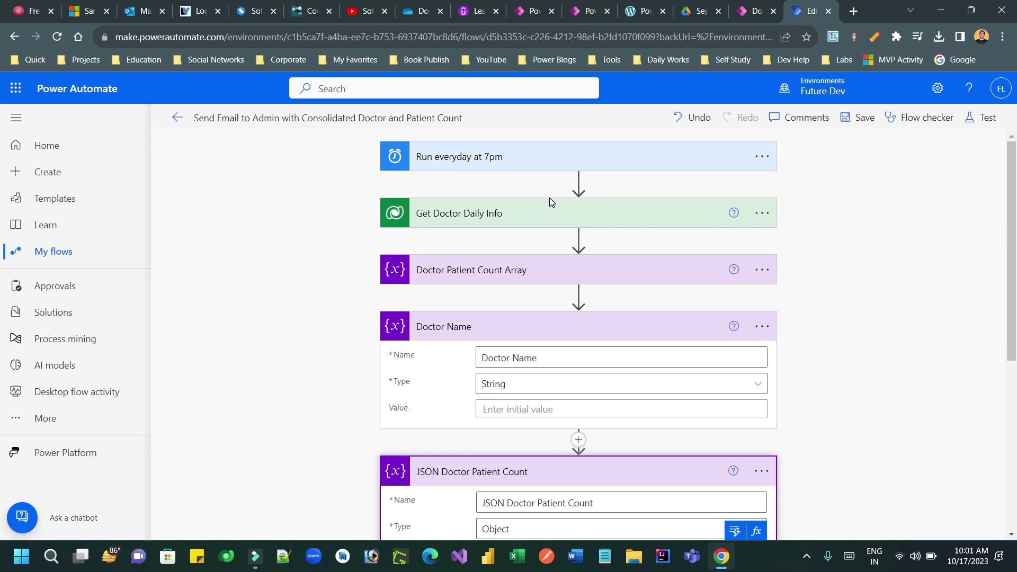
click(544, 280)
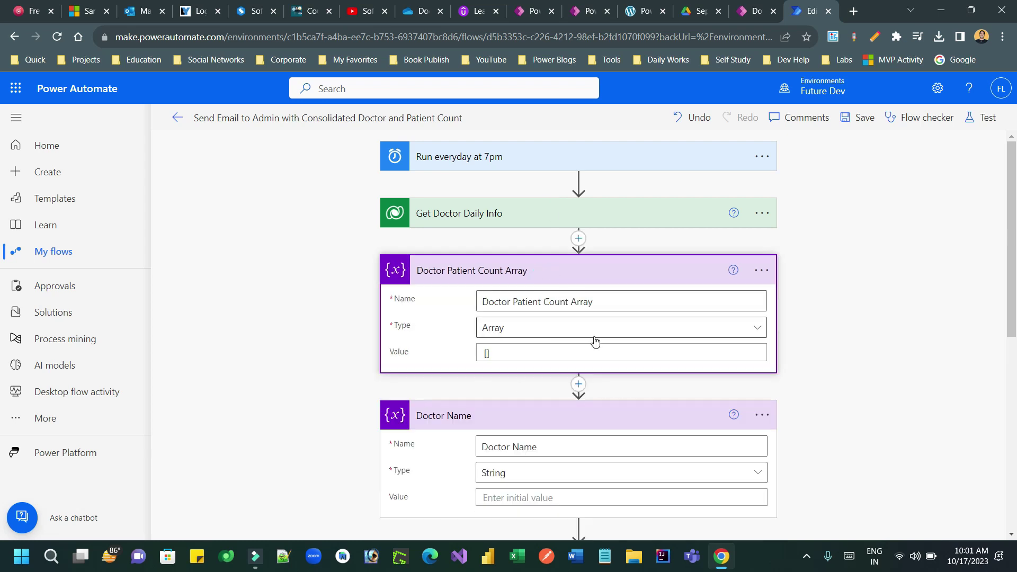
scroll(595, 340, down, 8)
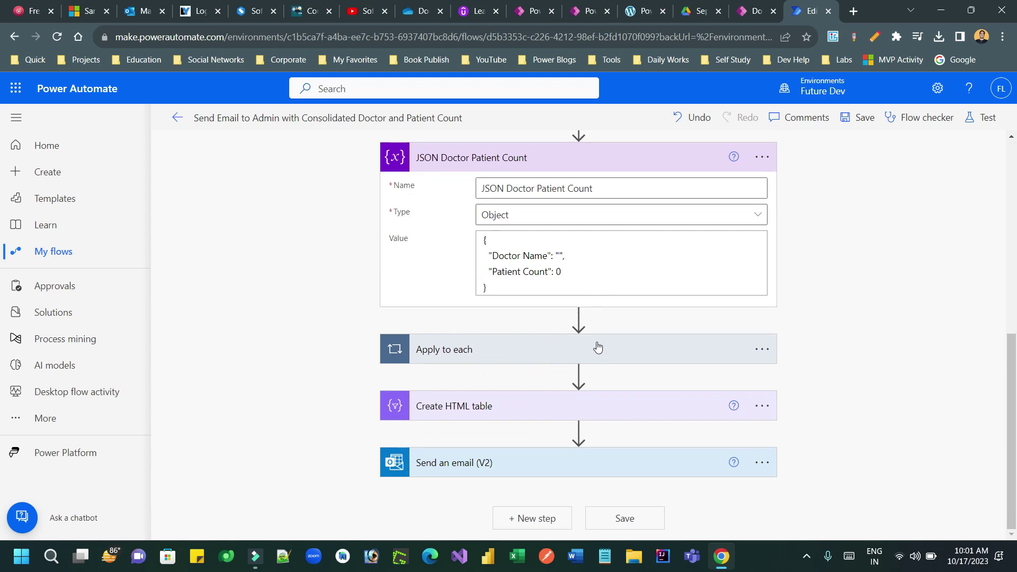
Expand the Apply to each loop and examine its input, the Doctor Name condition, and the actions in both branches
click(494, 359)
scroll(542, 326, down, 3)
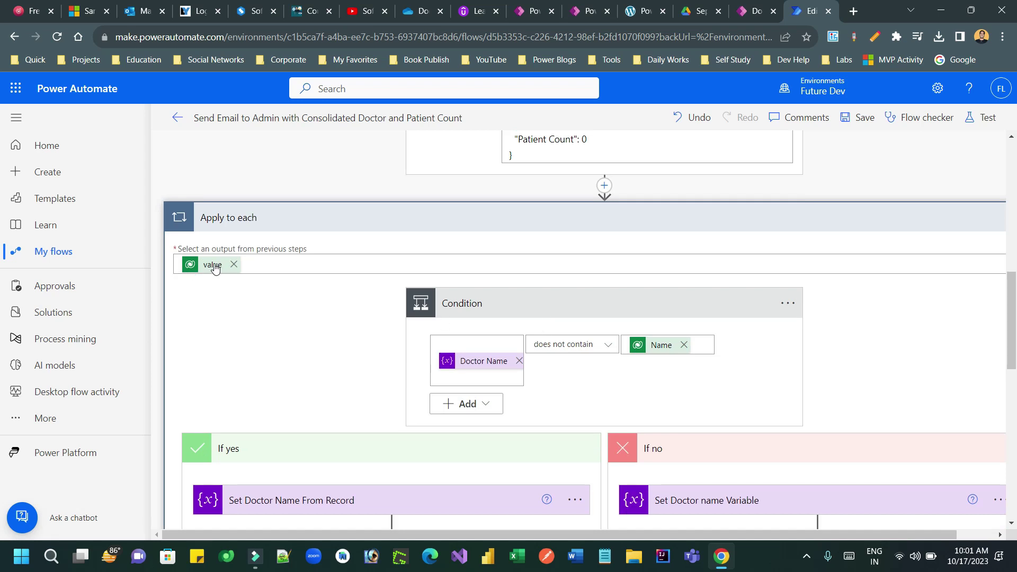
mouse_move(212, 270)
scroll(360, 291, down, 1)
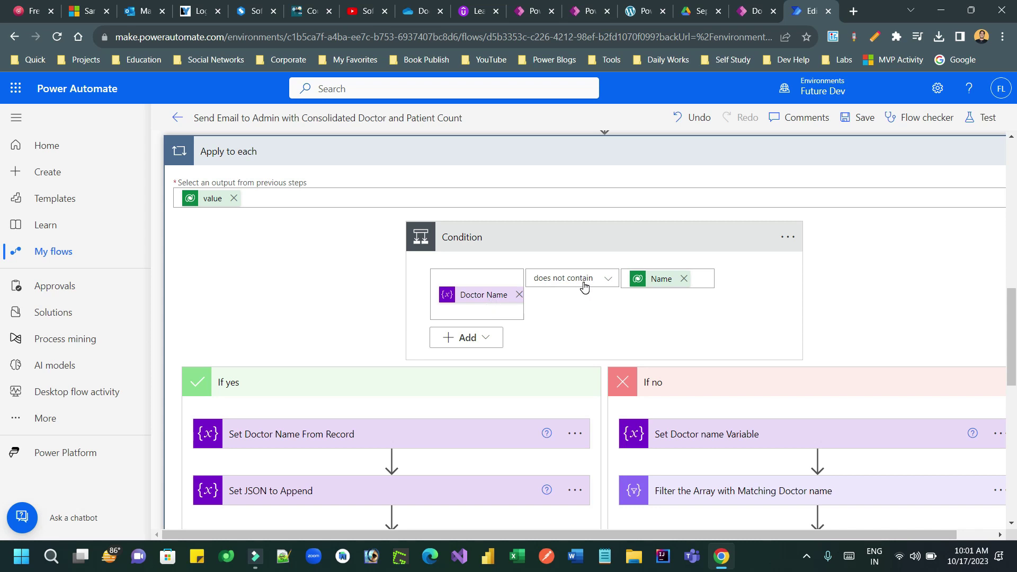
mouse_move(664, 285)
scroll(488, 272, up, 6)
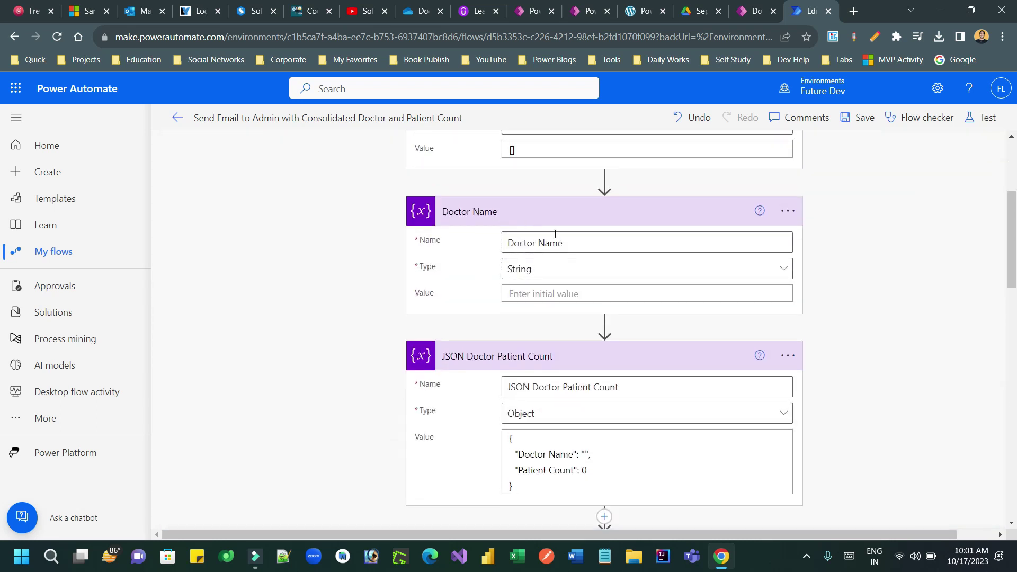
scroll(565, 203, down, 6)
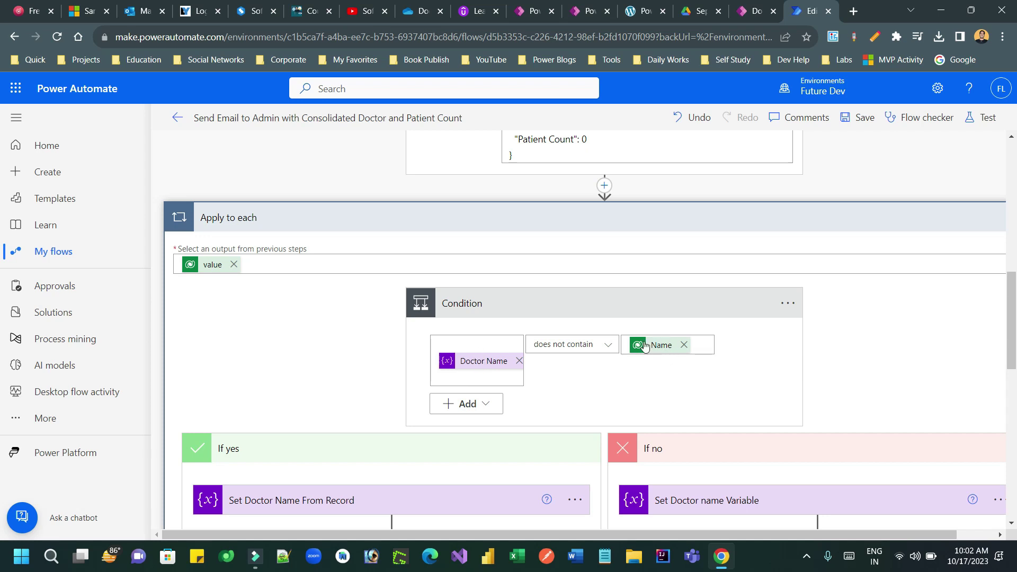
scroll(654, 347, down, 3)
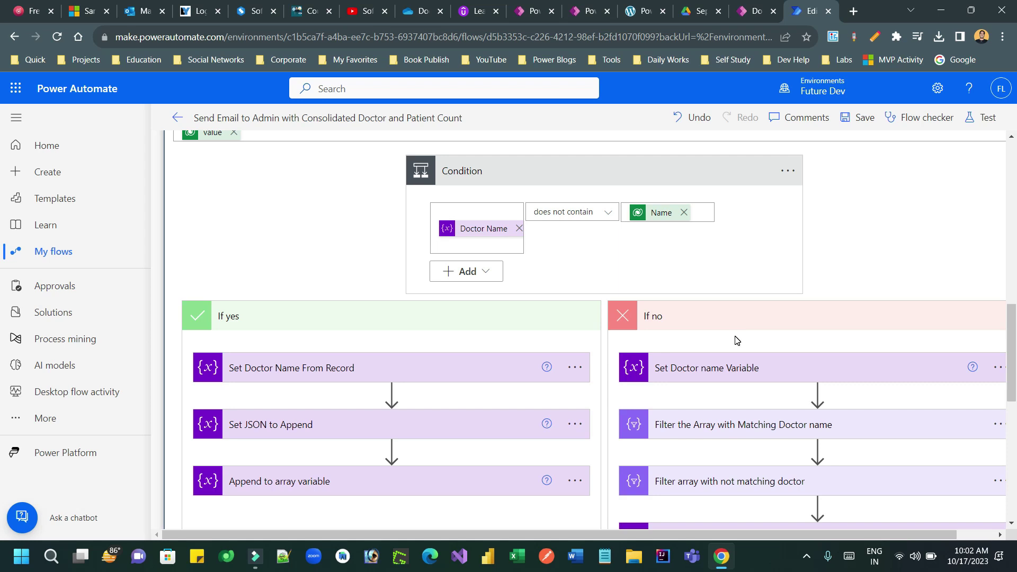
Switch to the Active Doctor Daily Infos list in Power Apps and examine the first record and the two records sharing a doctor
click(749, 10)
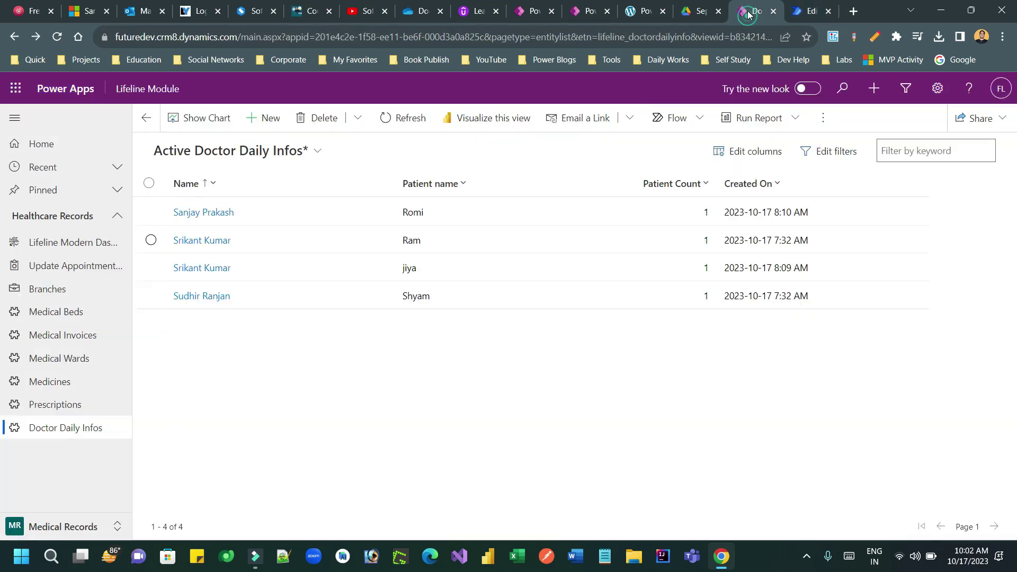
click(152, 214)
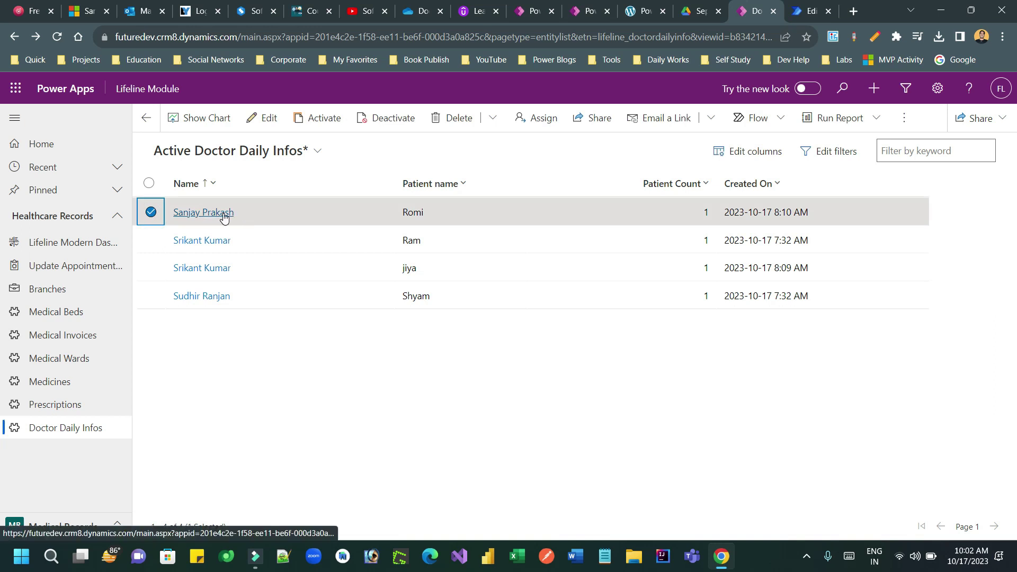
click(152, 212)
click(152, 239)
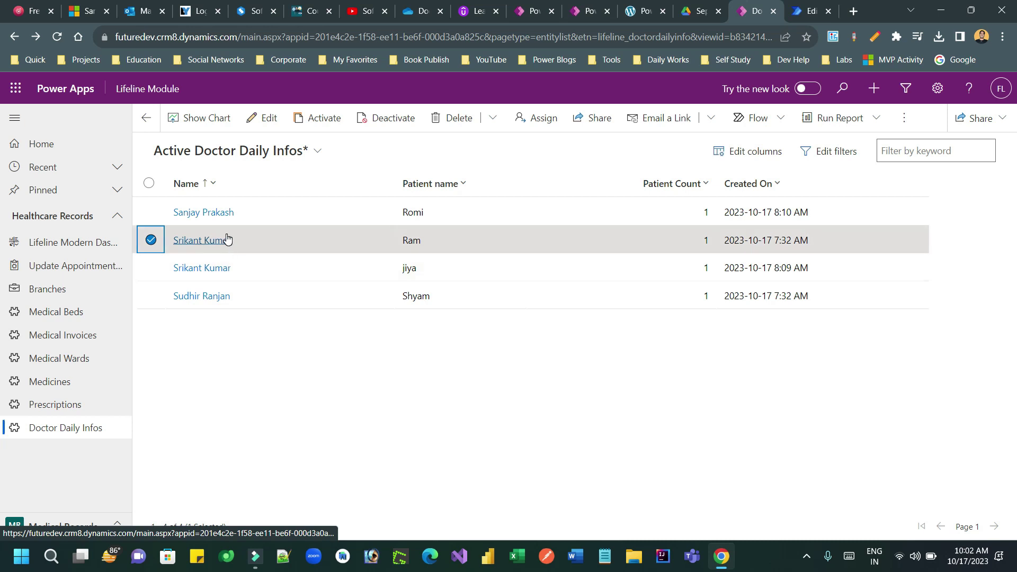
click(150, 268)
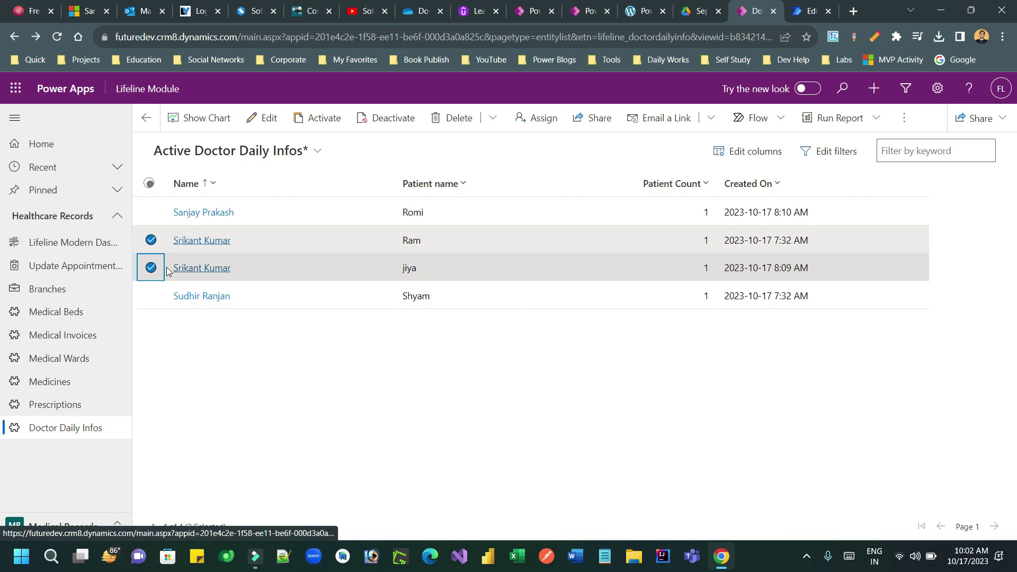
click(151, 268)
Return to the Power Automate flow, expand Set Doctor Name From Record, and compare its variable and value with the condition
click(810, 10)
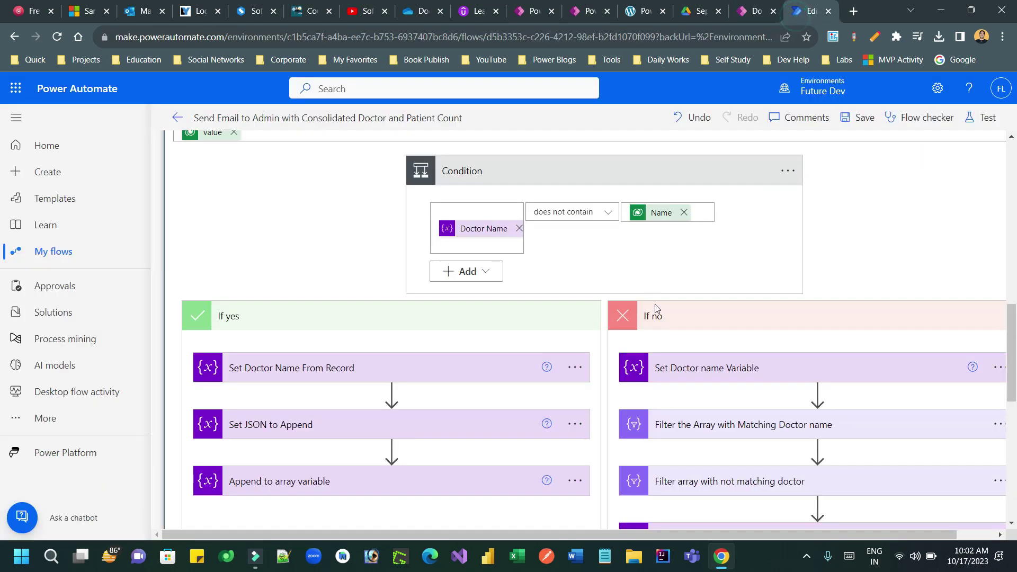
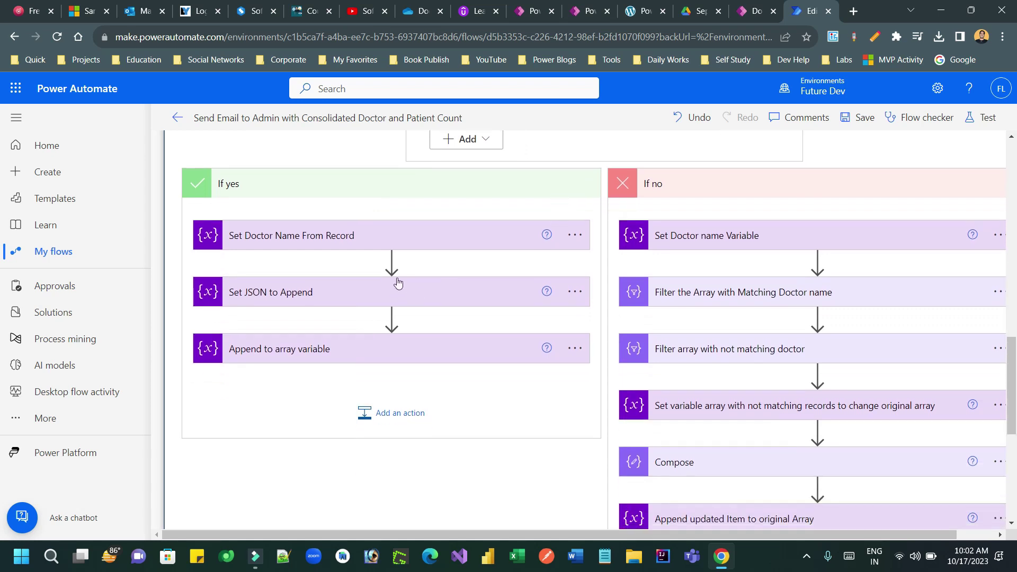
click(386, 236)
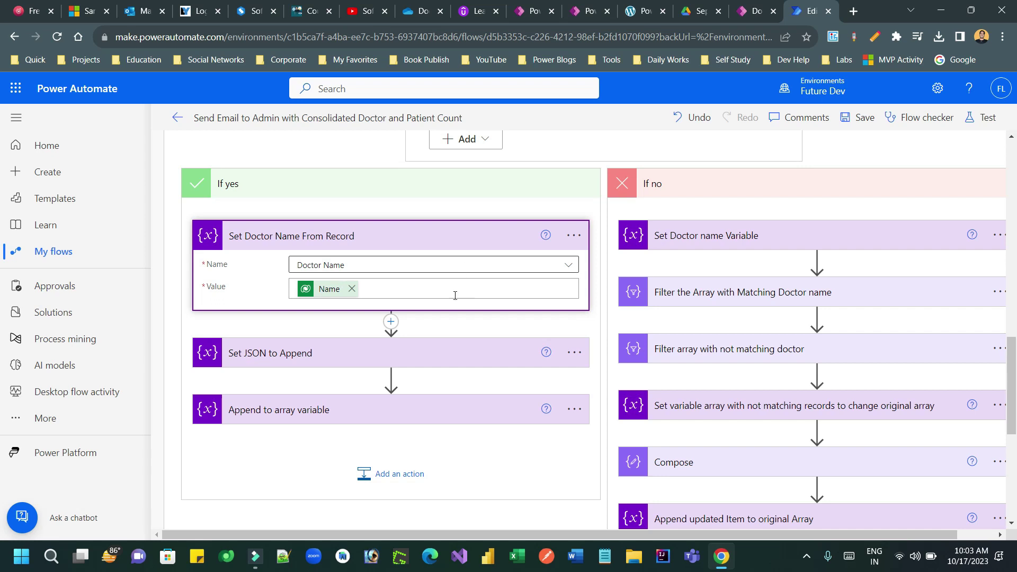
scroll(488, 228, up, 3)
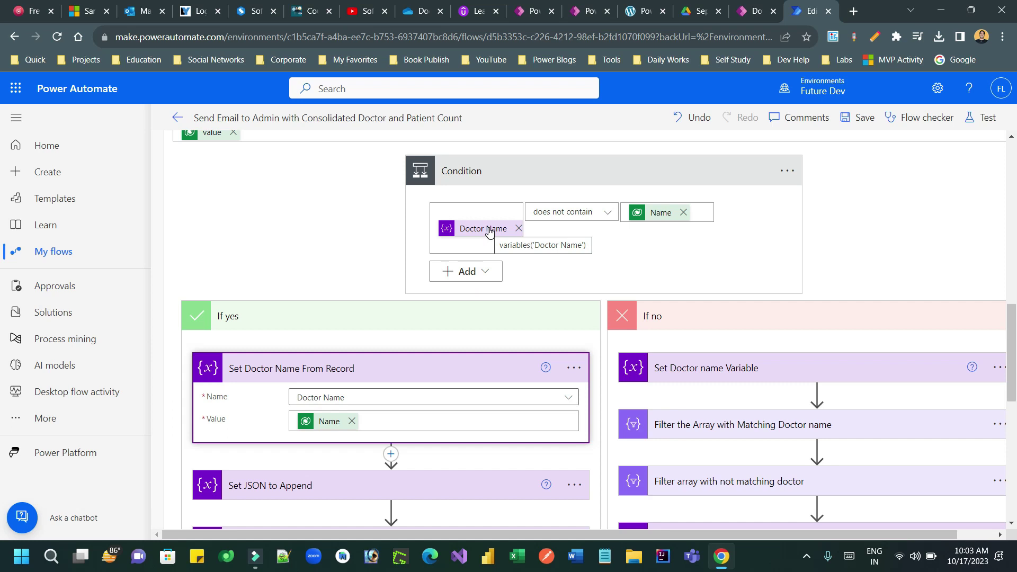
scroll(609, 243, down, 1)
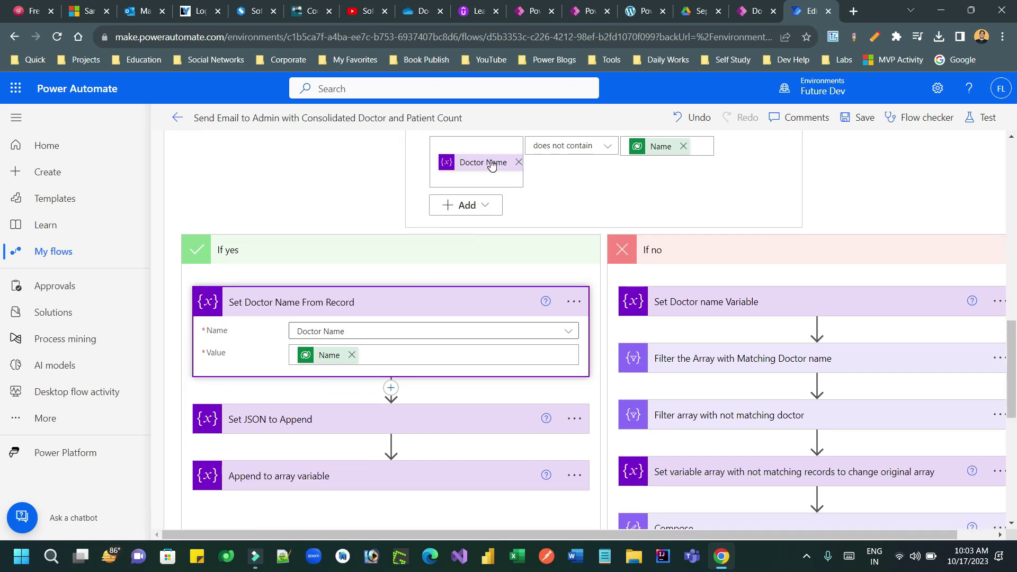
scroll(546, 185, down, 1)
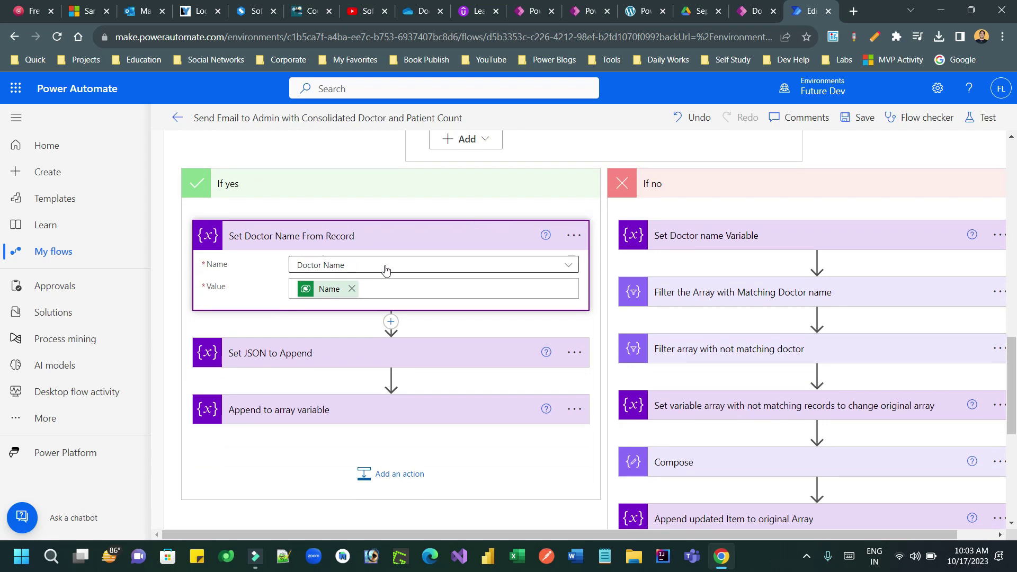
scroll(389, 273, up, 2)
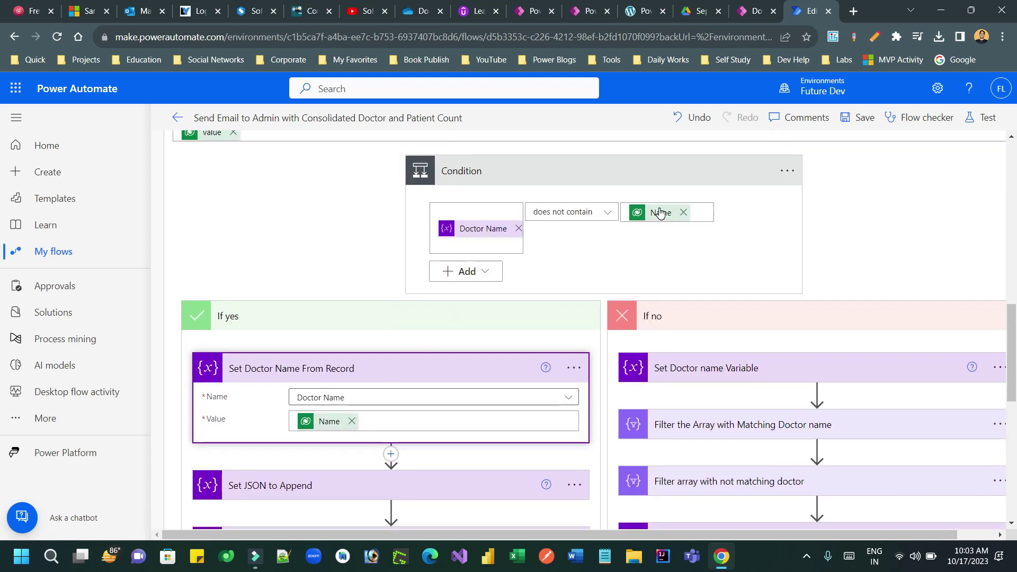
mouse_move(480, 233)
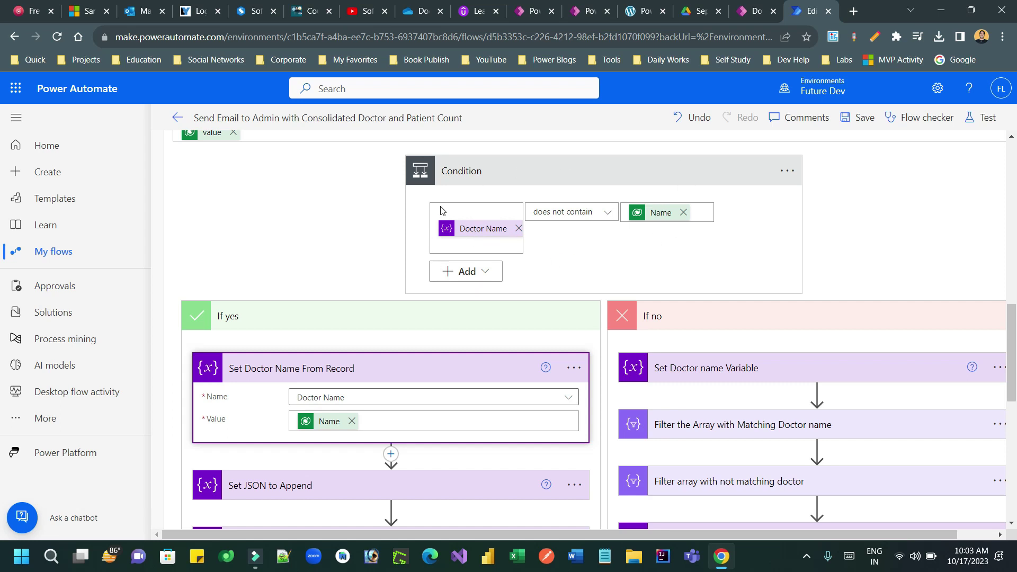
scroll(599, 223, down, 3)
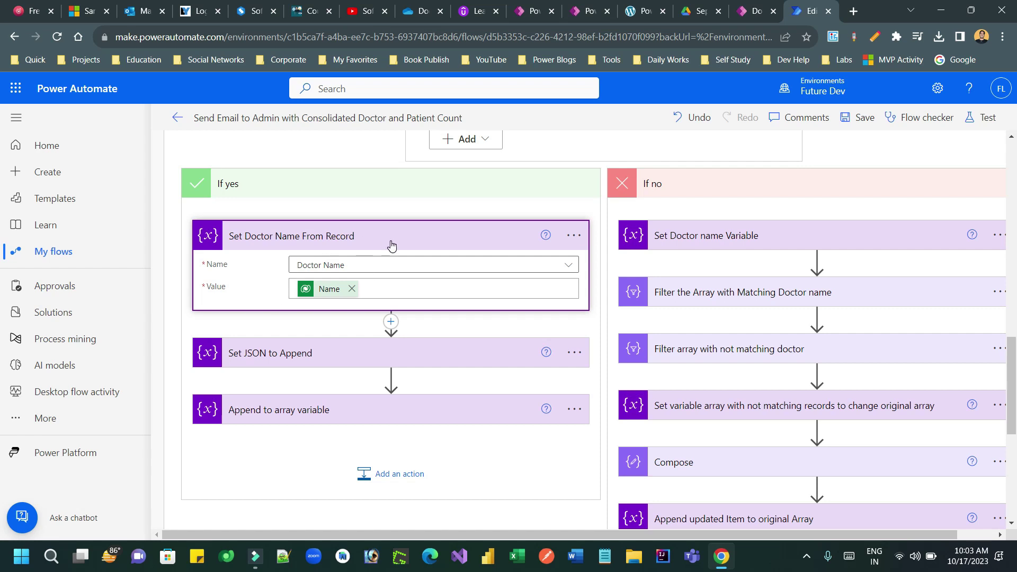
scroll(330, 236, down, 1)
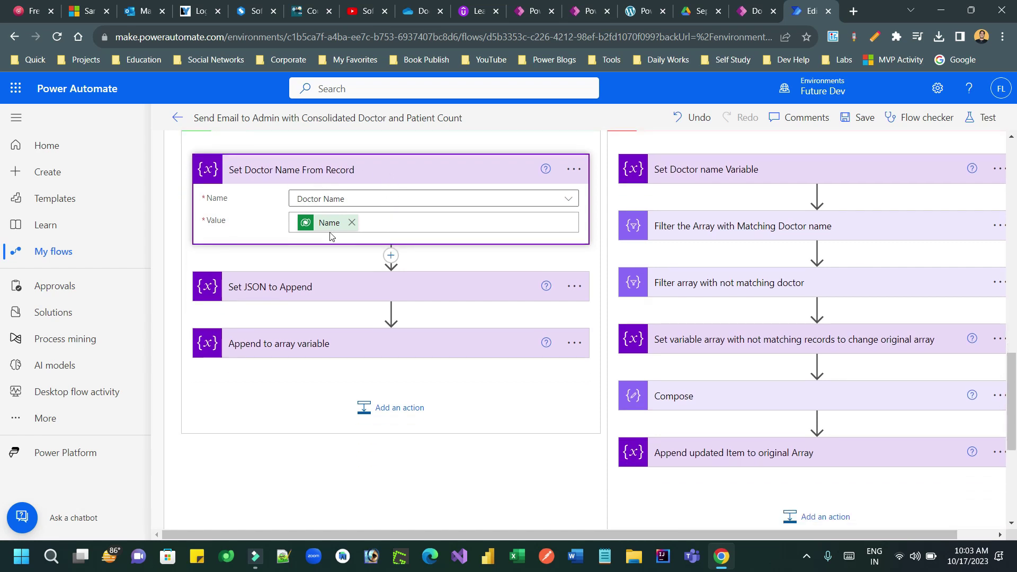
mouse_move(325, 232)
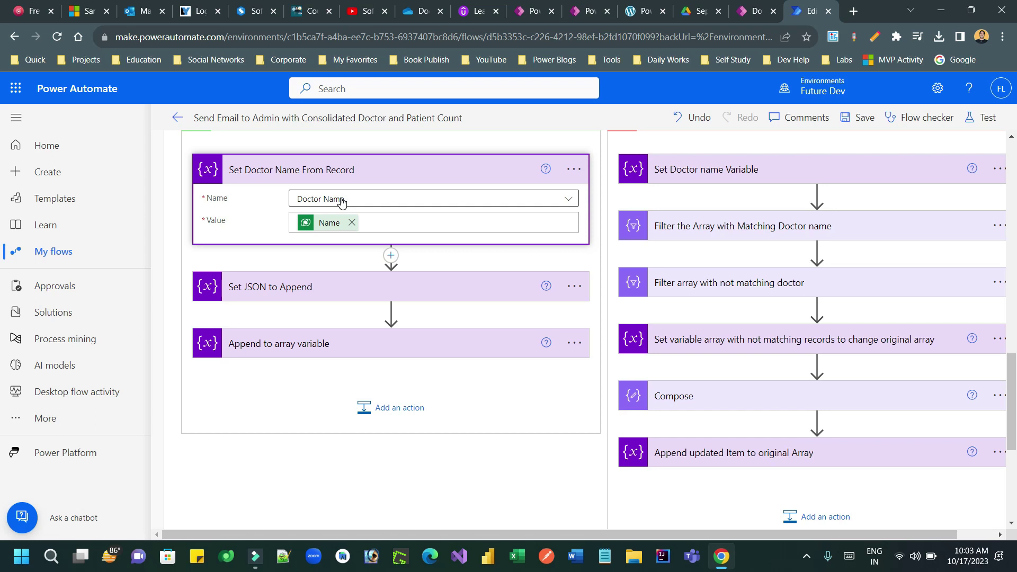
Expand Set JSON to Append in the If yes branch and compare it with the JSON Doctor Patient Count variable's initial object
click(339, 276)
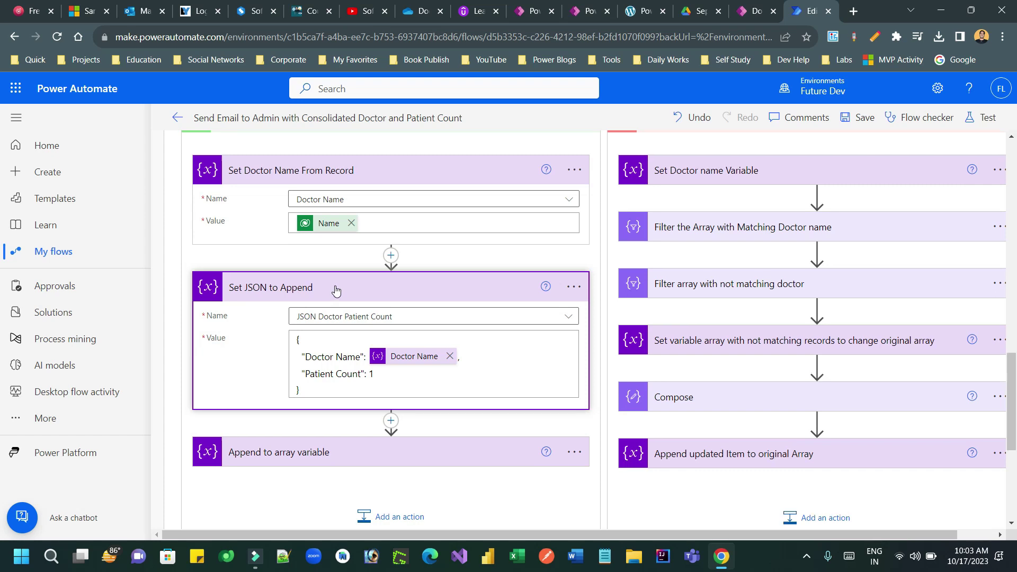
scroll(335, 291, up, 10)
drag(512, 307, 526, 349)
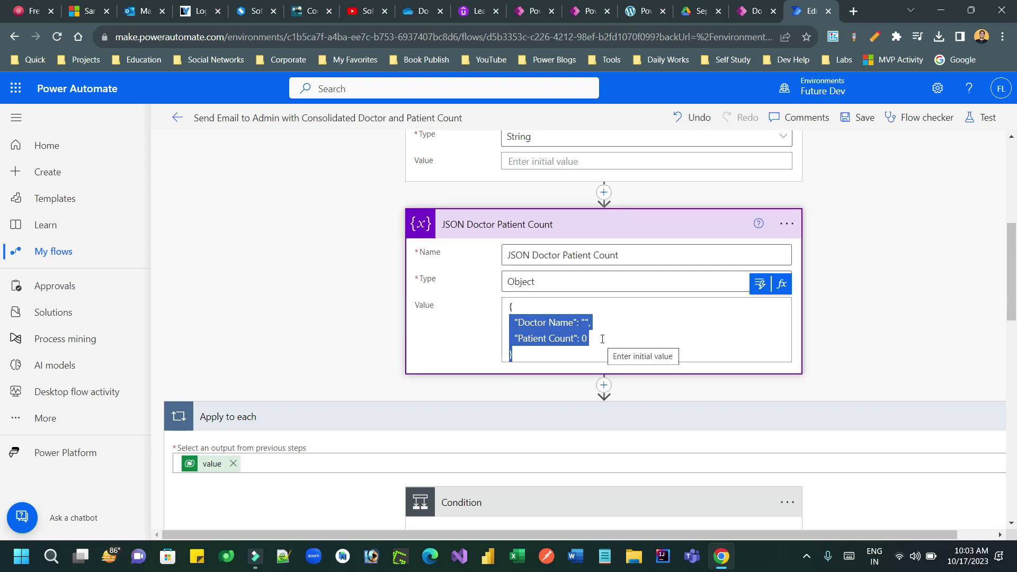
scroll(602, 339, down, 10)
scroll(332, 328, down, 1)
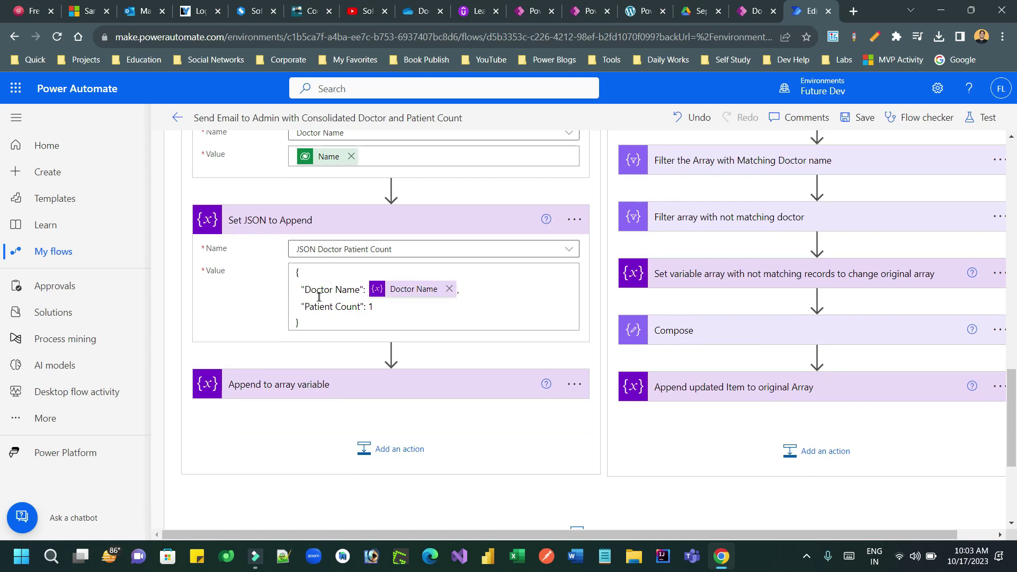
Examine the Doctor Name and Patient Count properties in the value of Set JSON to Append
drag(310, 289, 347, 292)
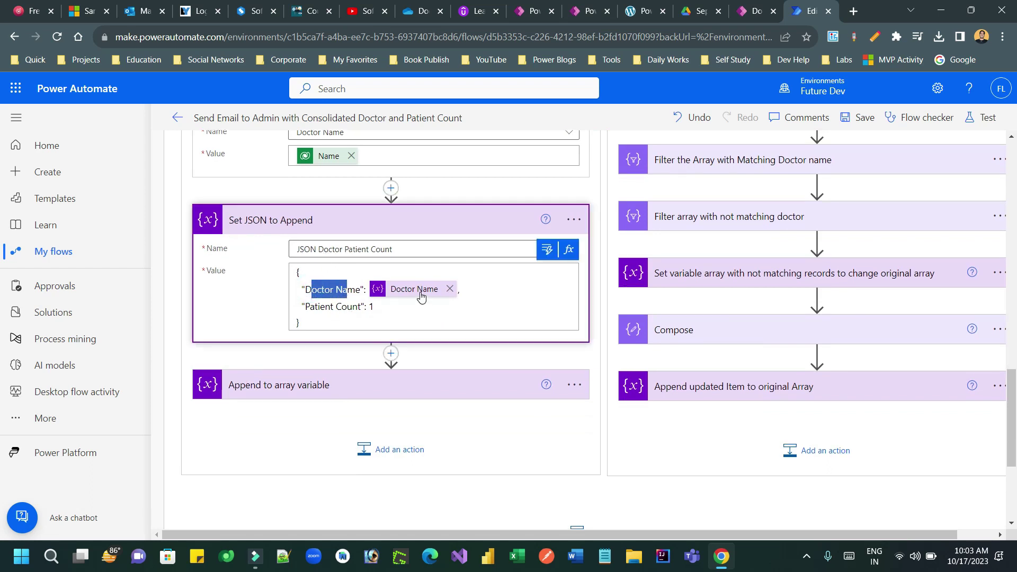
drag(310, 311, 363, 307)
click(386, 307)
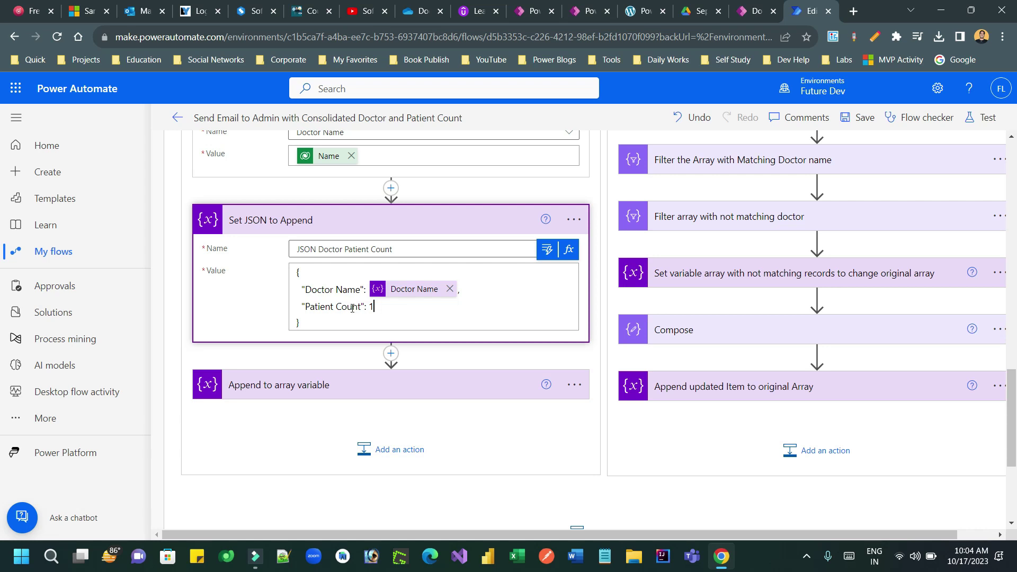
drag(366, 307, 385, 309)
Expand Append to array variable and check its target array and appended value against the Set JSON to Append action
click(367, 391)
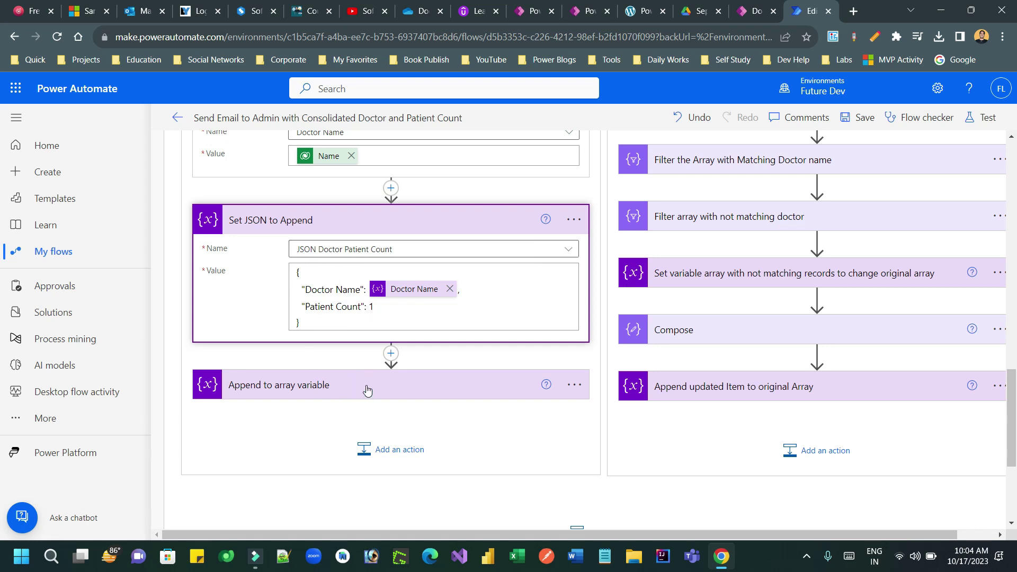
scroll(386, 373, down, 3)
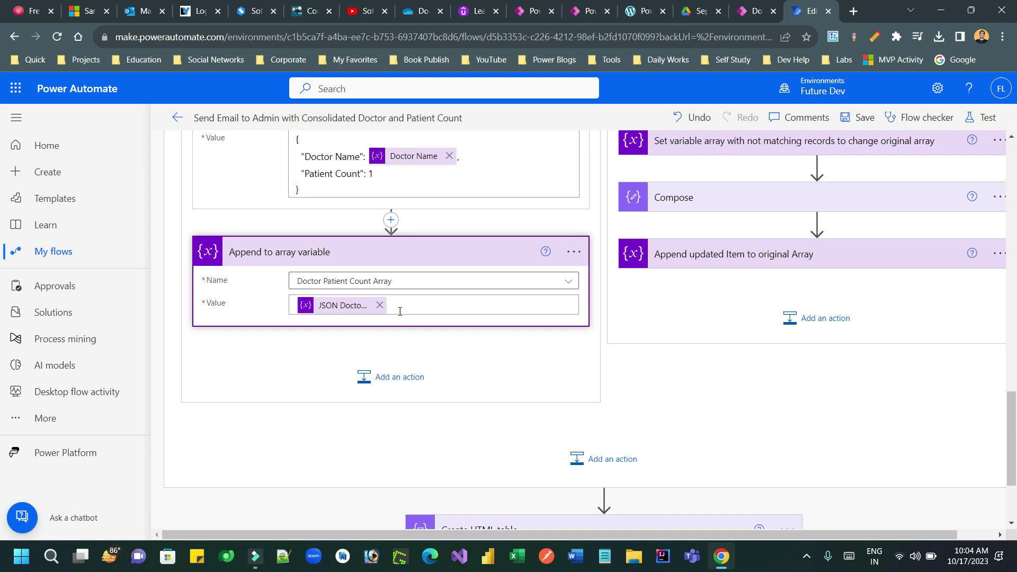
click(430, 282)
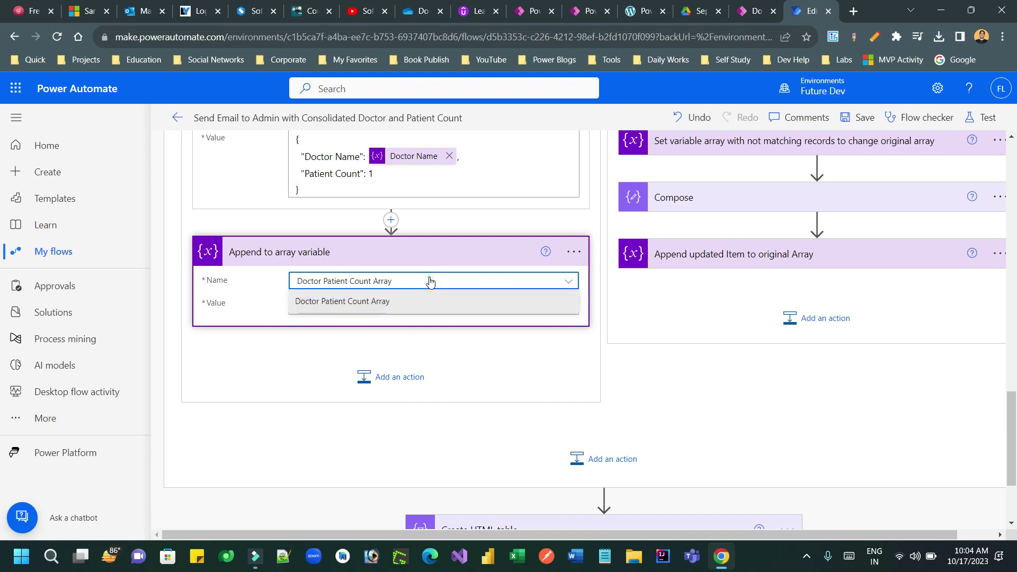
click(430, 281)
scroll(379, 302, up, 3)
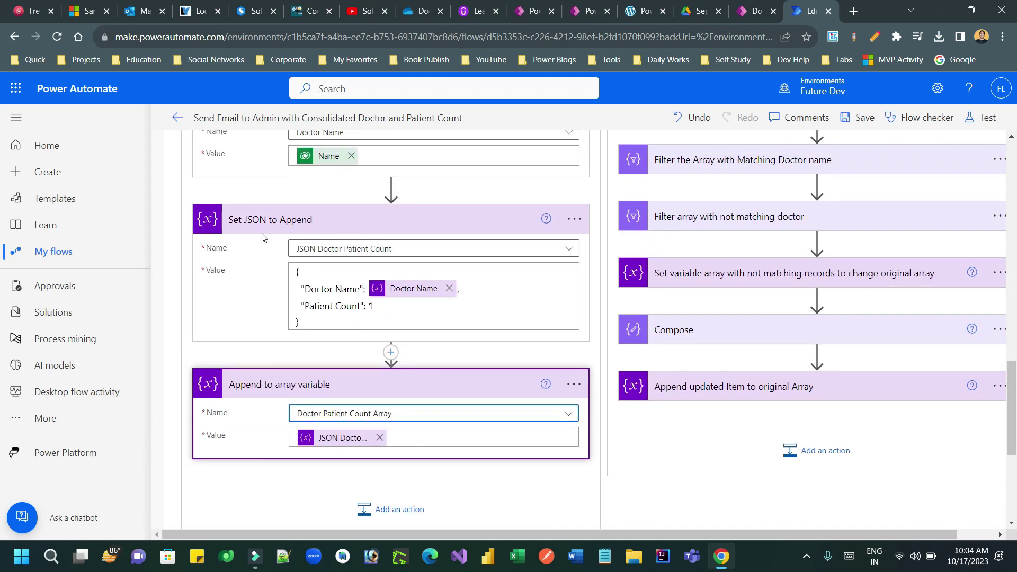
scroll(332, 324, down, 1)
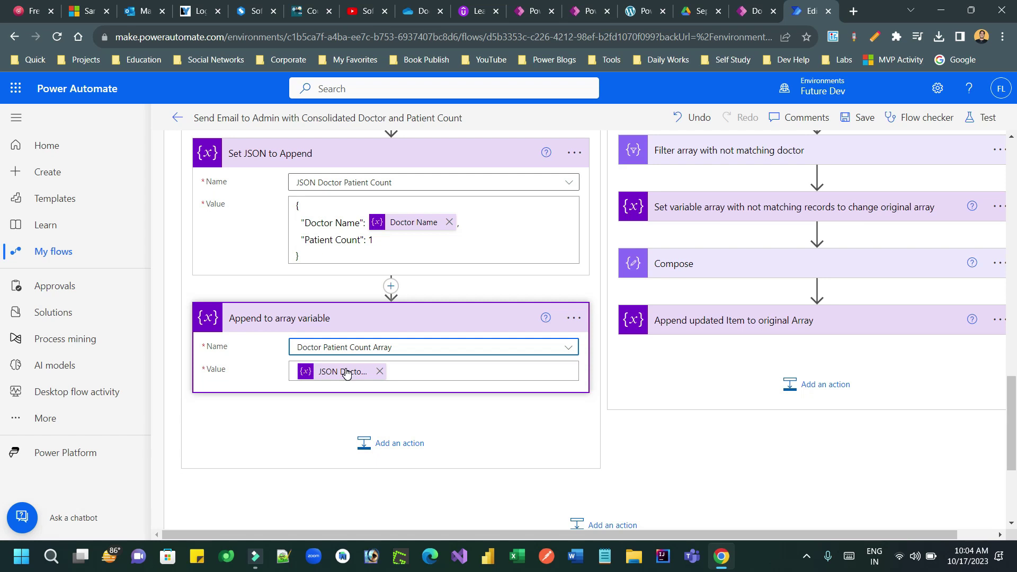
mouse_move(346, 374)
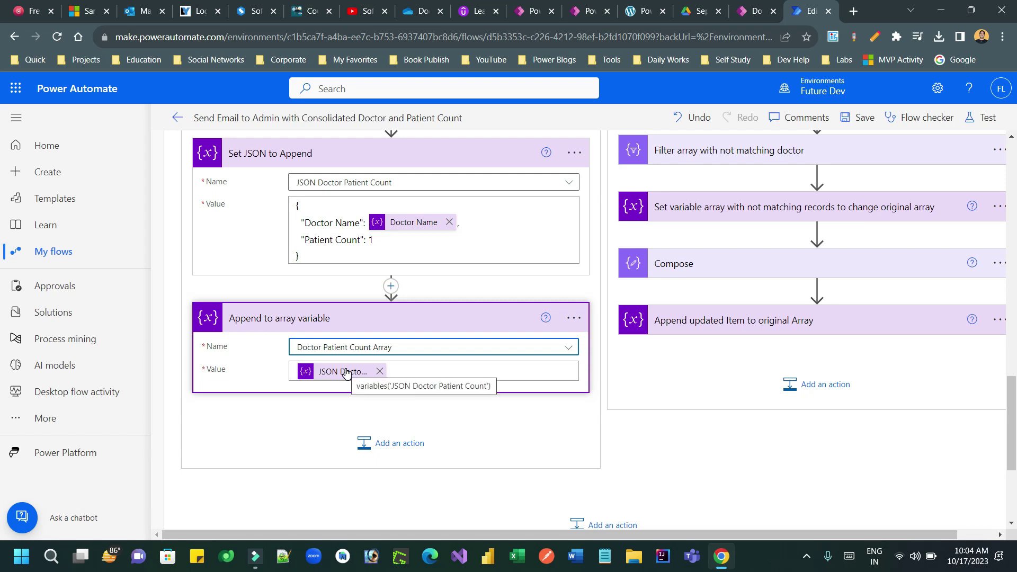
scroll(435, 325, up, 2)
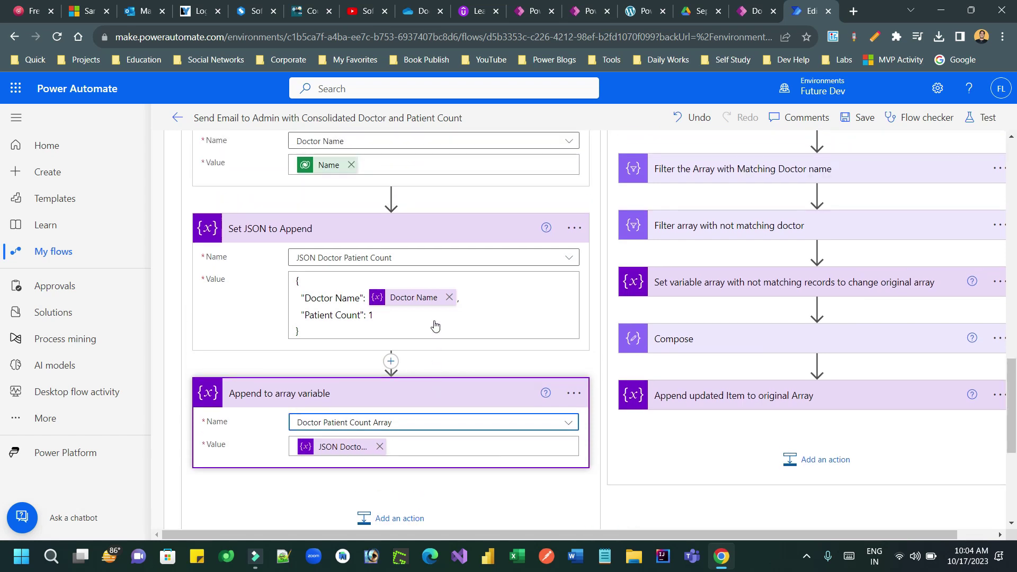
Check the Doctor Daily Infos records in Power Apps, and review the three If yes actions back in the Power Automate flow
click(756, 13)
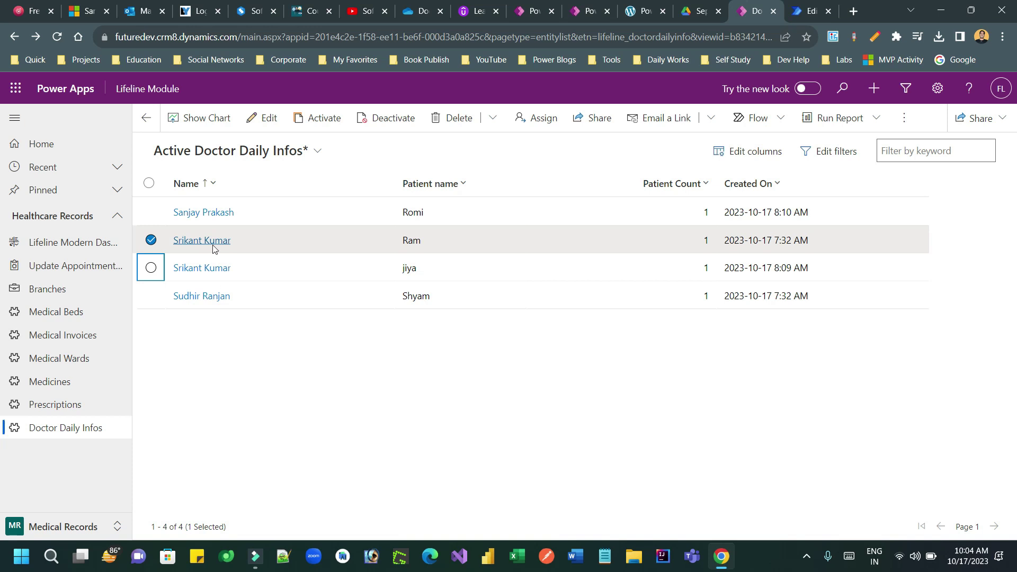
click(801, 16)
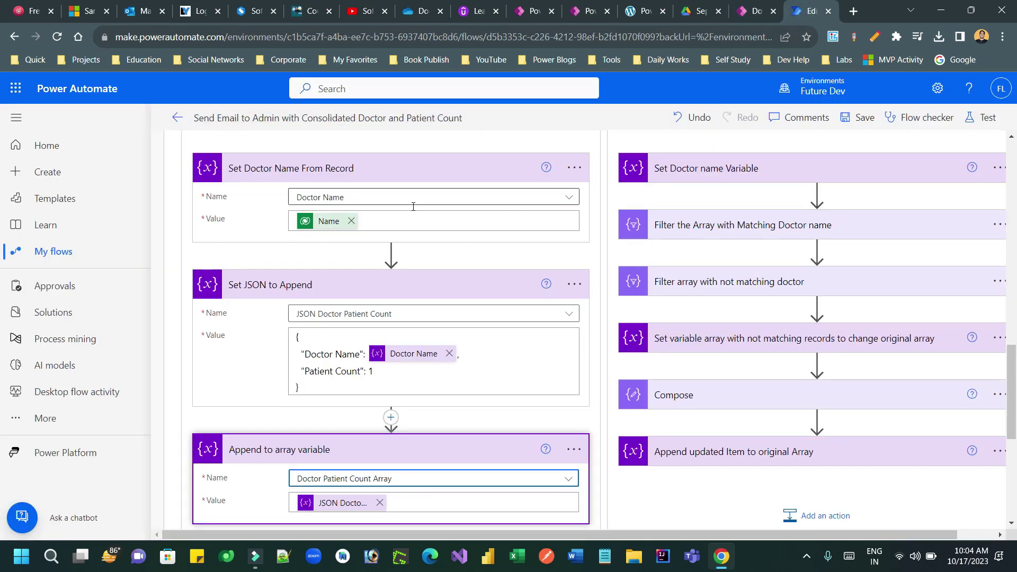
scroll(413, 206, down, 3)
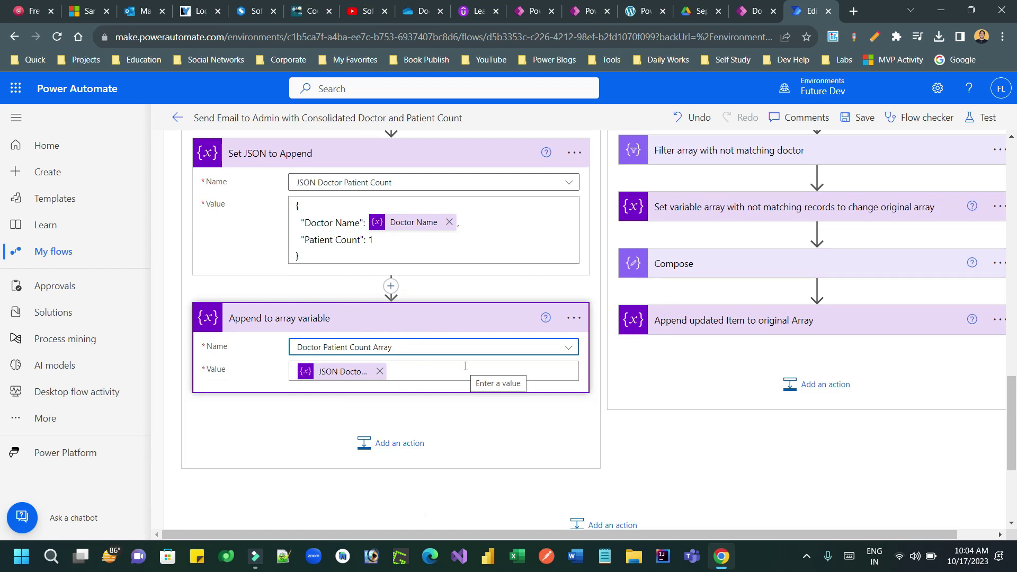
scroll(465, 366, up, 4)
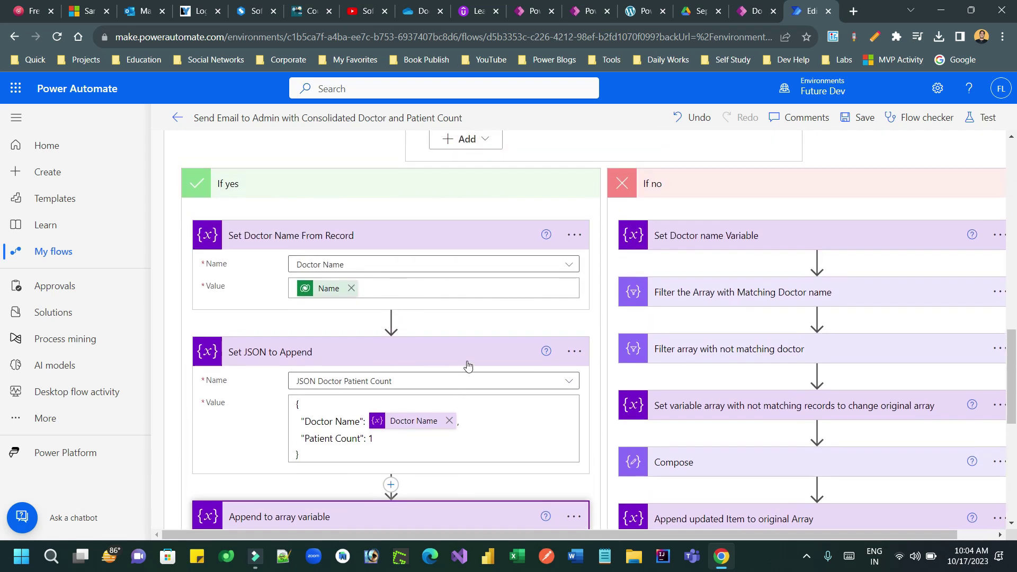
Recheck the Doctor Daily Infos records in Power Apps, and review the flow's Doctor Name condition and its If no branch in Power Automate
click(753, 16)
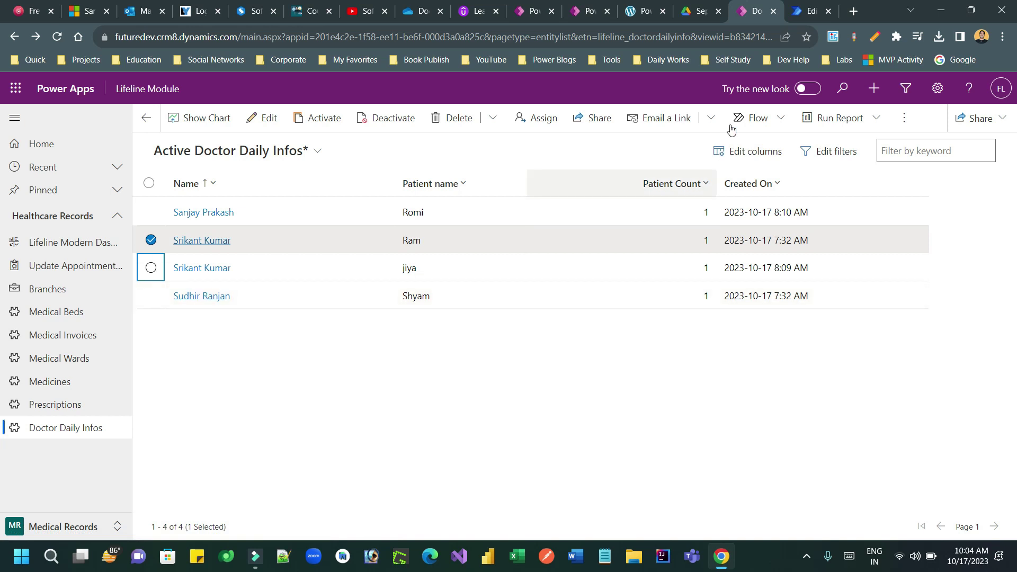
click(809, 12)
scroll(738, 236, up, 3)
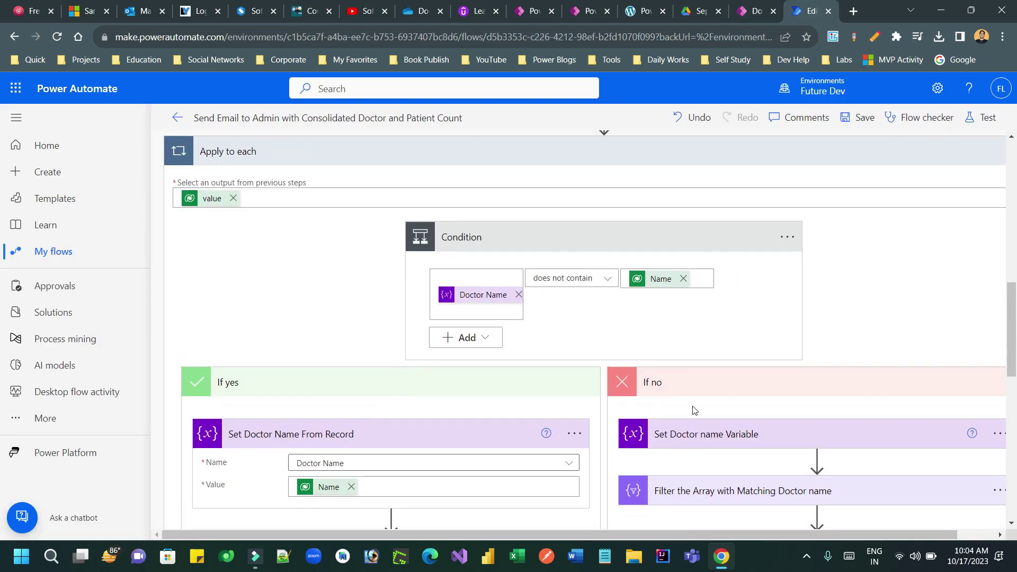
scroll(761, 398, down, 1)
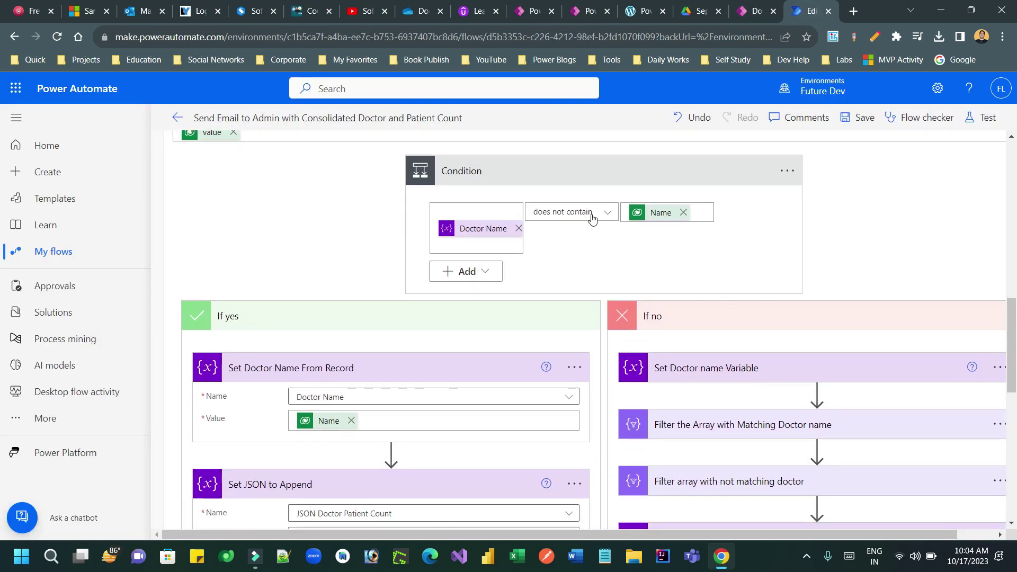
scroll(616, 239, down, 2)
scroll(616, 238, up, 2)
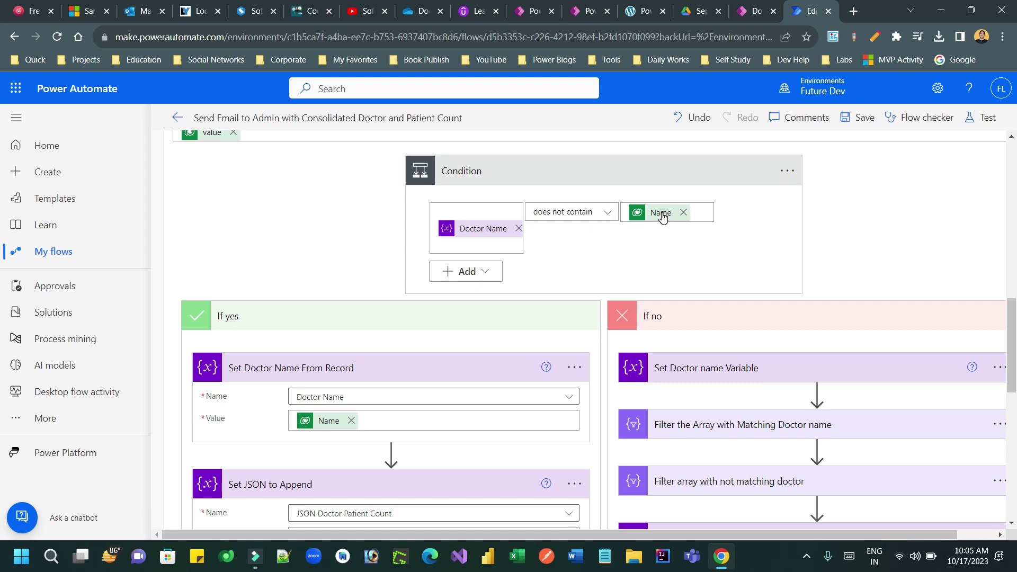
Select only the first Doctor Daily Infos record in Power Apps, and trace it through the condition and If yes actions in Power Automate
mouse_move(663, 217)
click(756, 11)
click(151, 212)
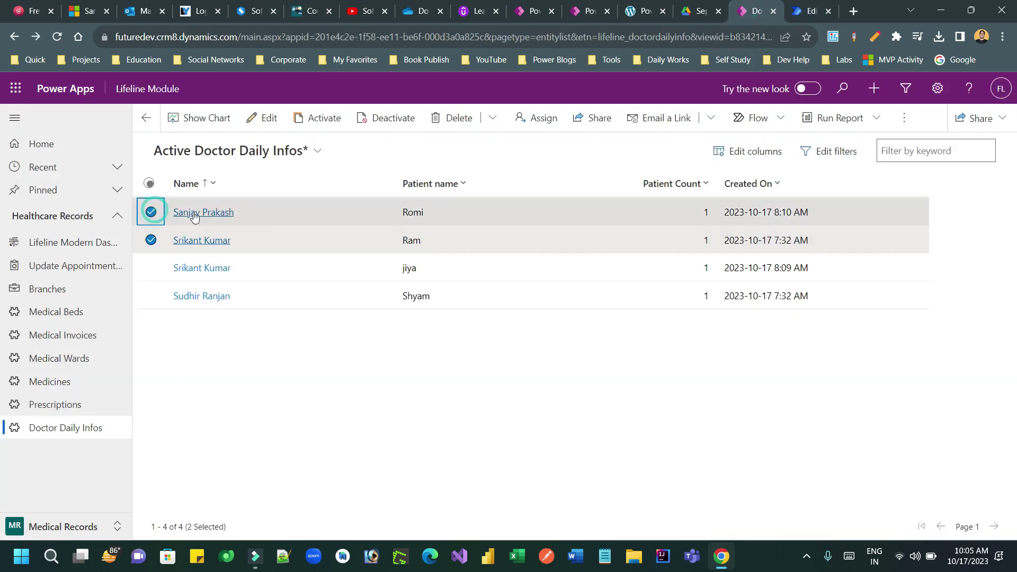
click(150, 240)
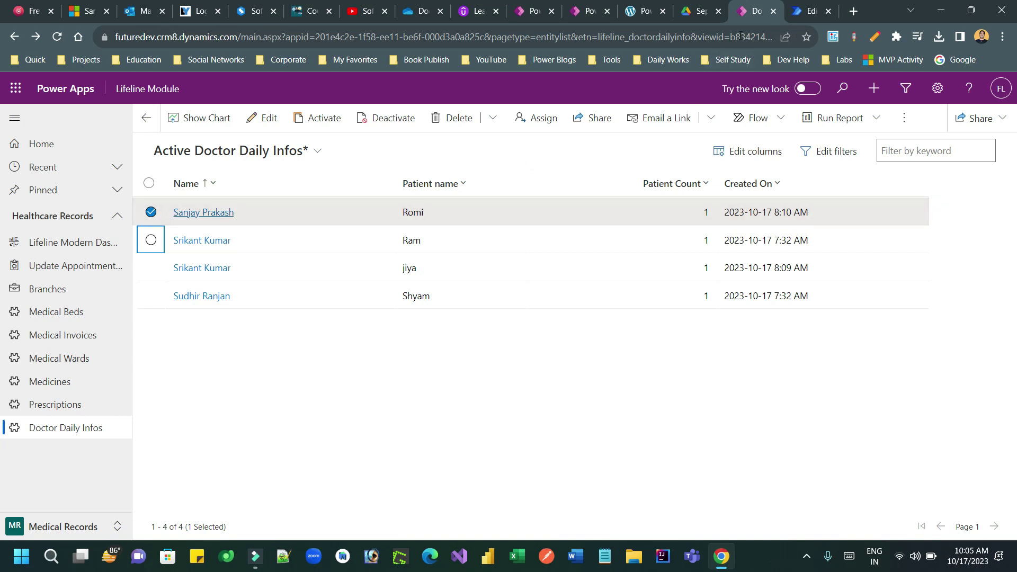
click(812, 16)
scroll(301, 243, down, 3)
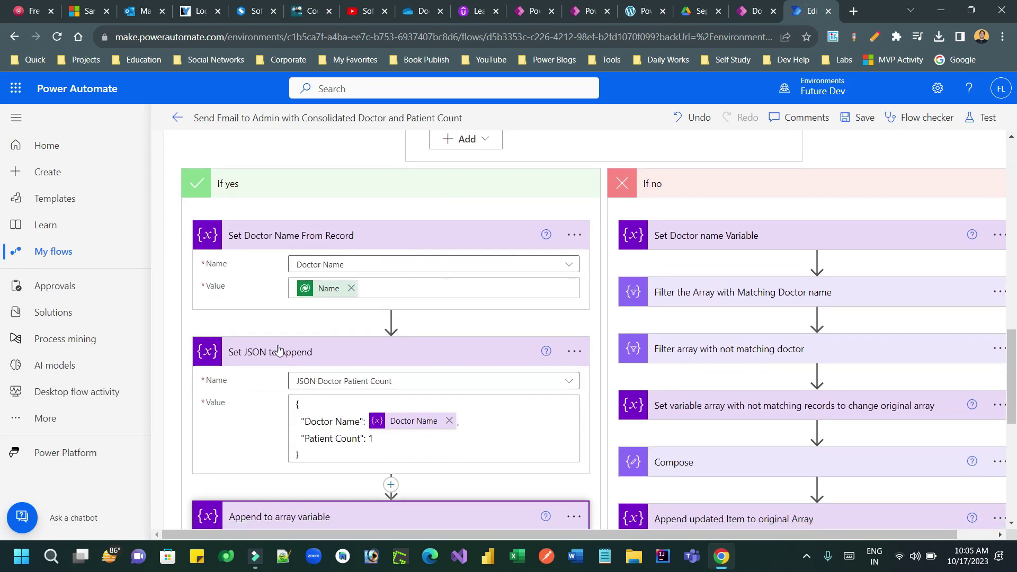
scroll(428, 294, down, 2)
scroll(392, 373, up, 5)
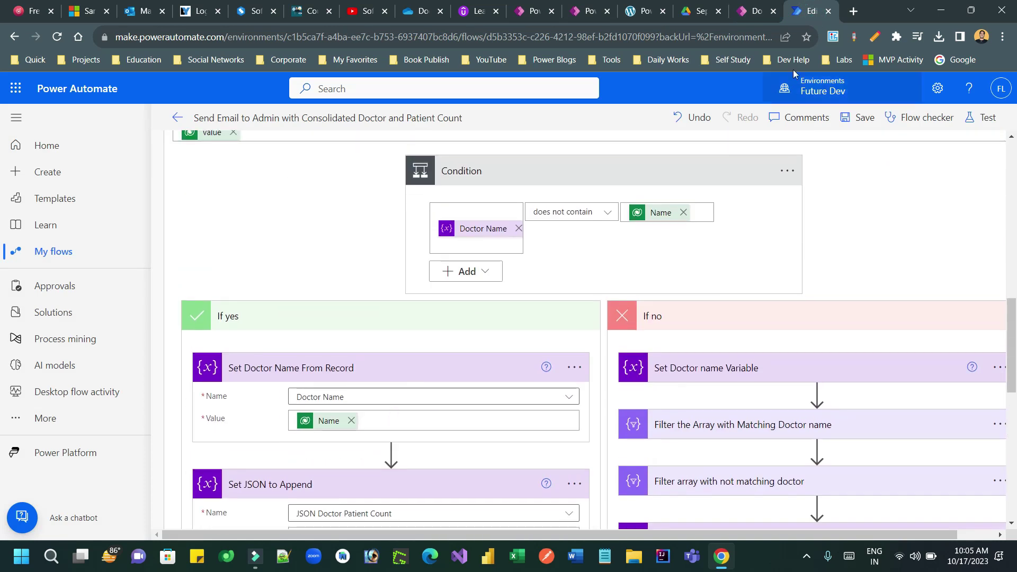
Move the selection to the second Doctor Daily Infos record in Power Apps, and check it against the Doctor Name condition in Power Automate
click(747, 16)
click(151, 240)
click(151, 217)
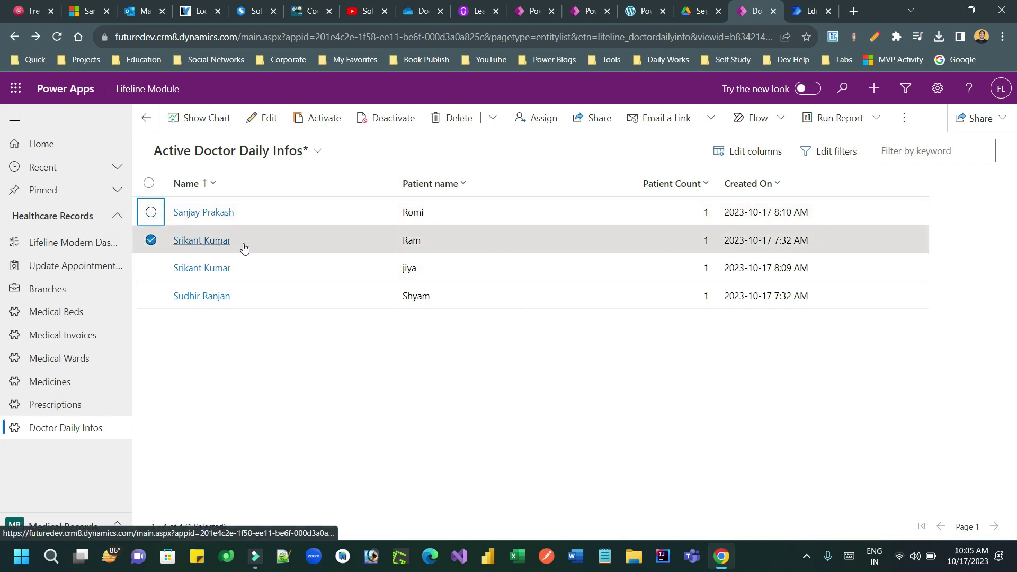
click(806, 16)
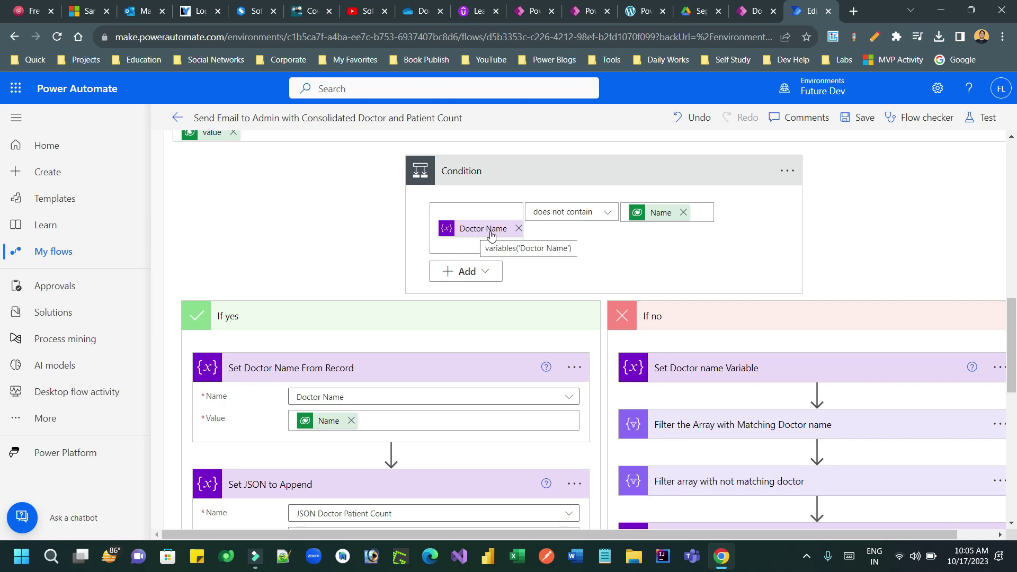
click(752, 12)
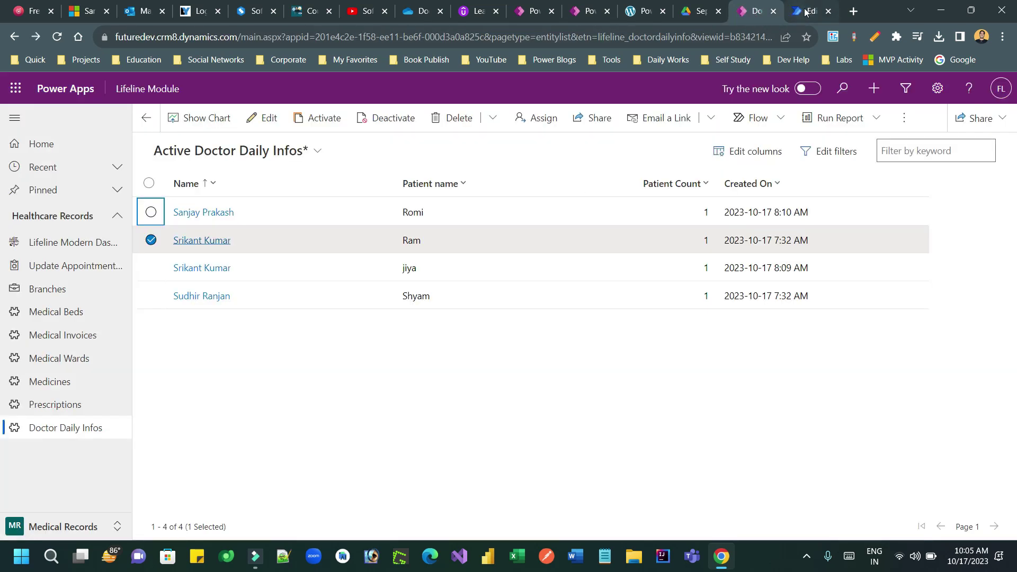
click(805, 12)
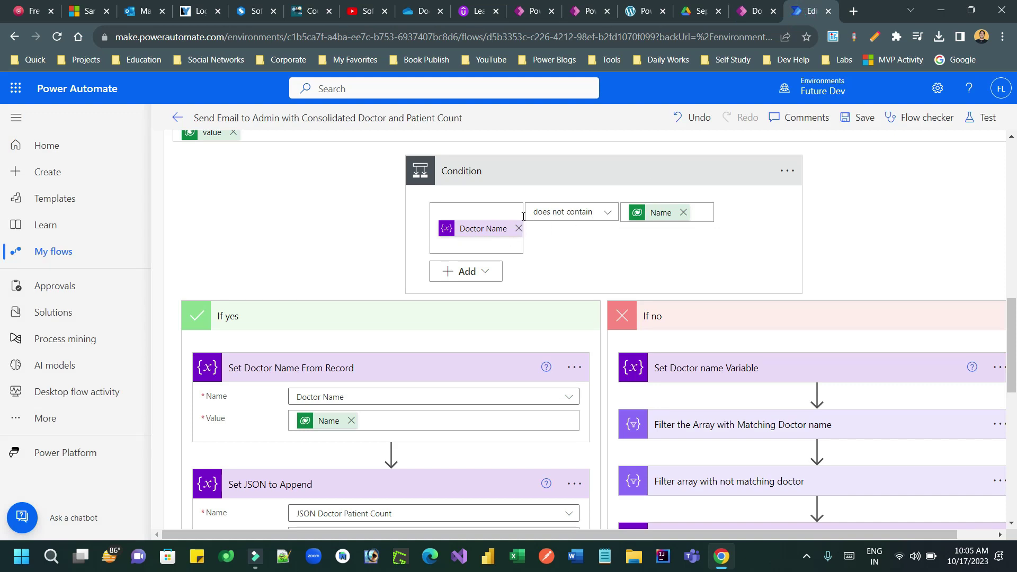
scroll(522, 216, down, 4)
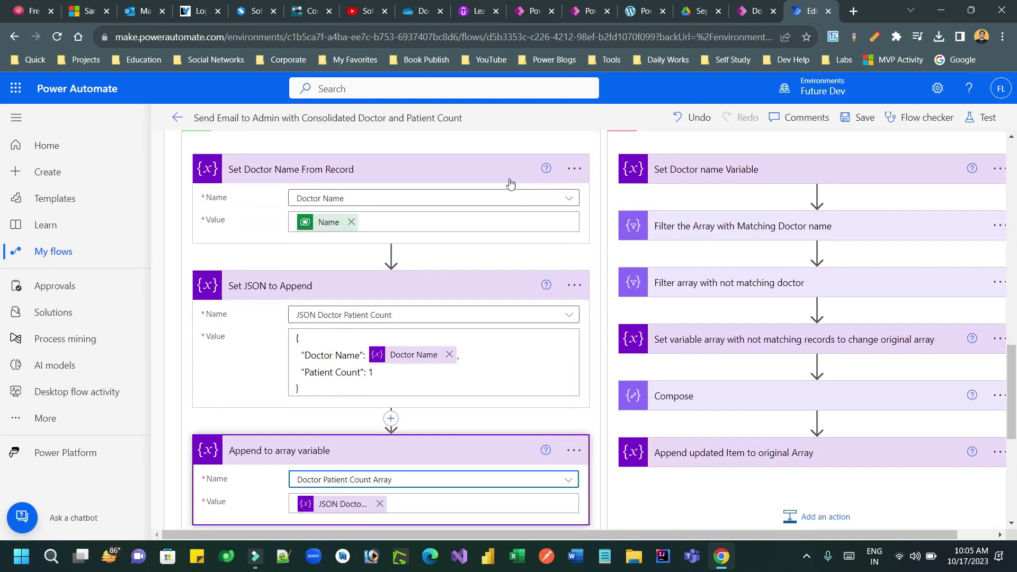
Move the selection to the third Doctor Daily Infos record in Power Apps, and review the If no branch in Power Automate
click(752, 11)
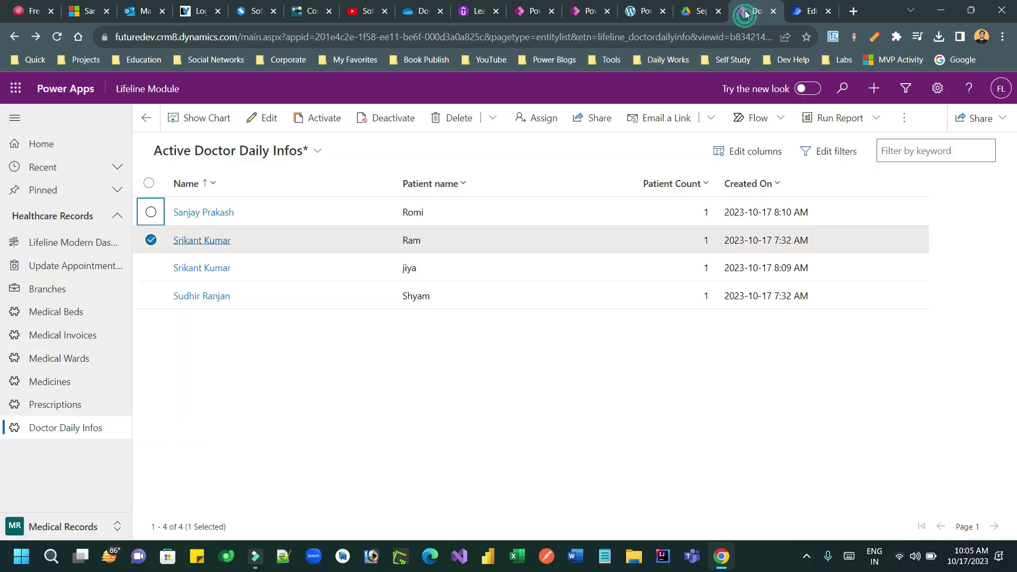
click(153, 269)
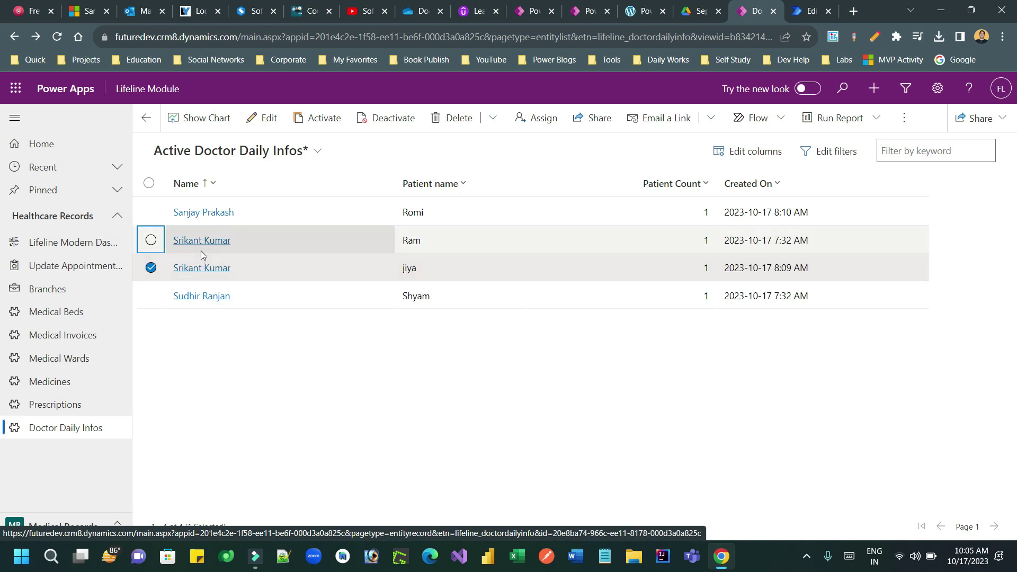
click(802, 11)
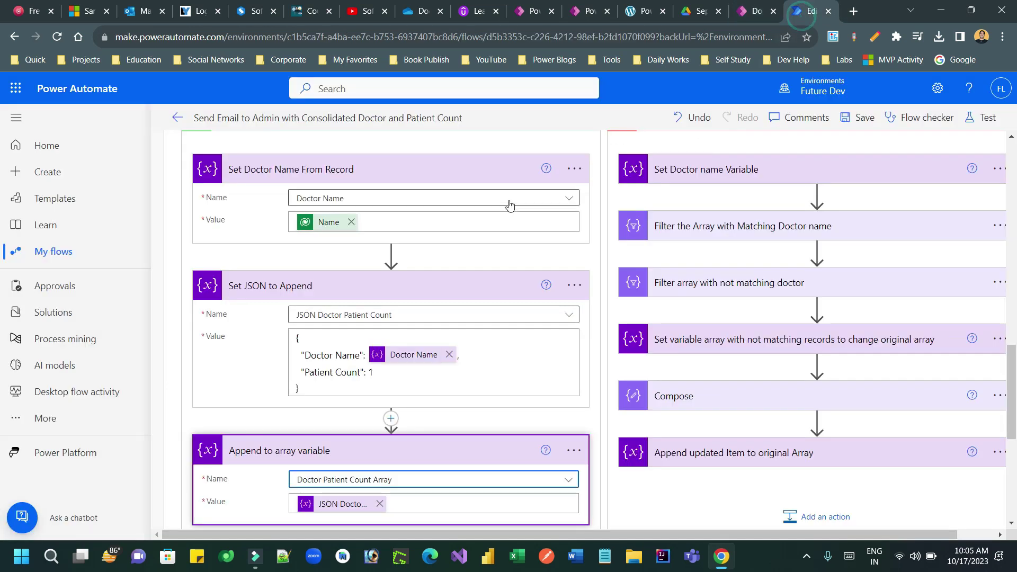
scroll(643, 181, up, 2)
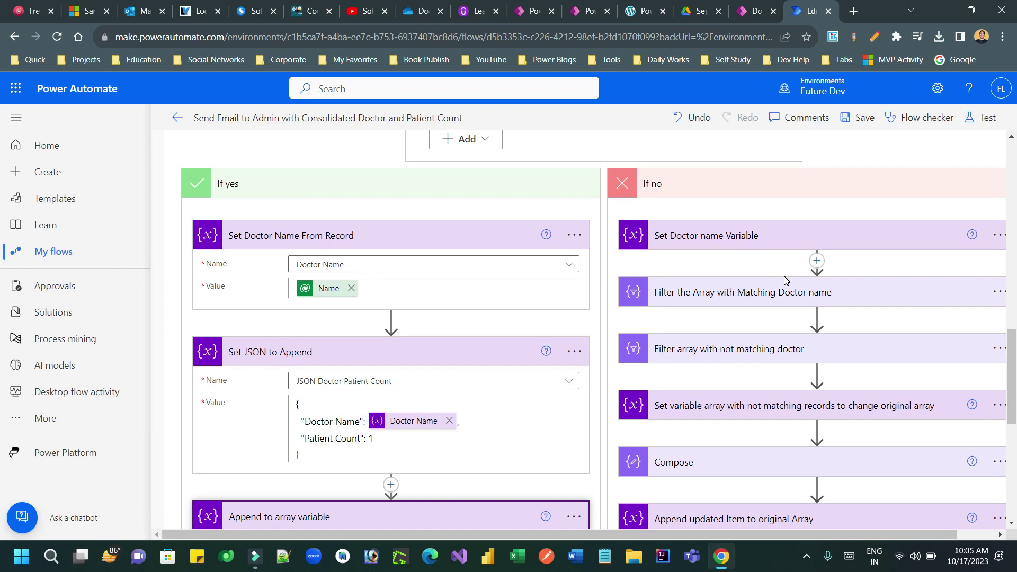
scroll(784, 278, down, 1)
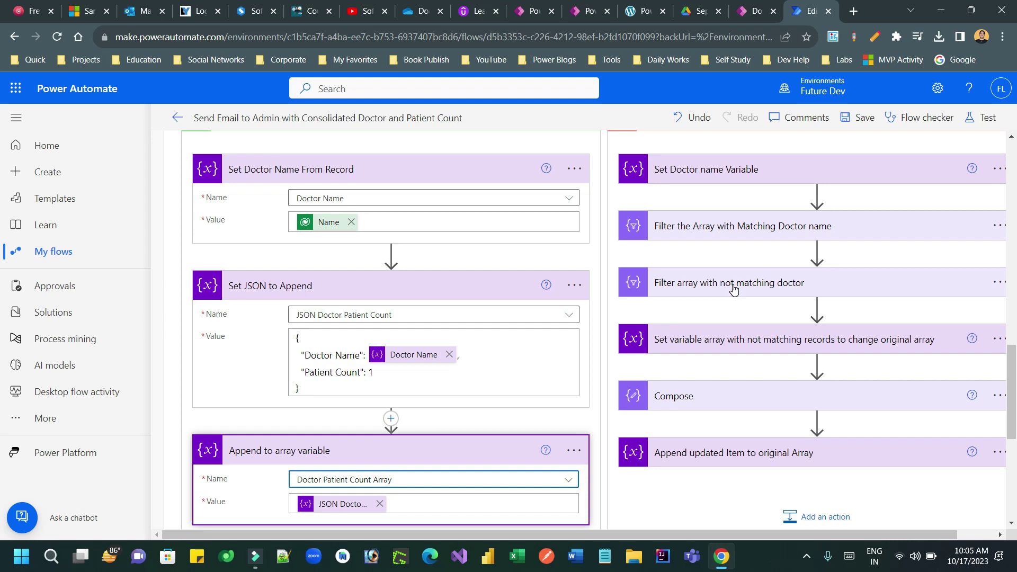
Expand Set Doctor name Variable in the If no branch, and compare its Name value with the selected record in Power Apps
click(721, 170)
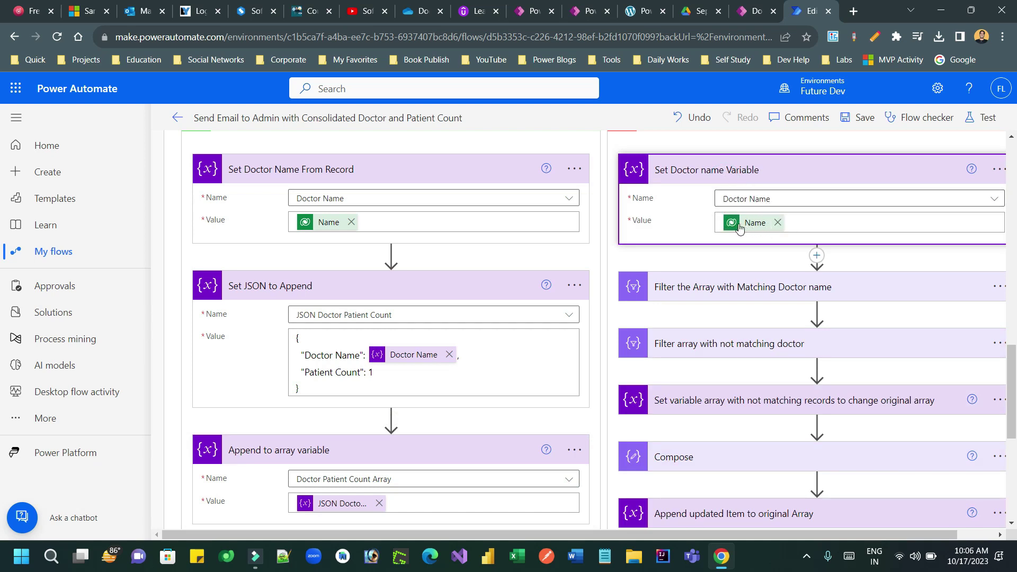
click(752, 11)
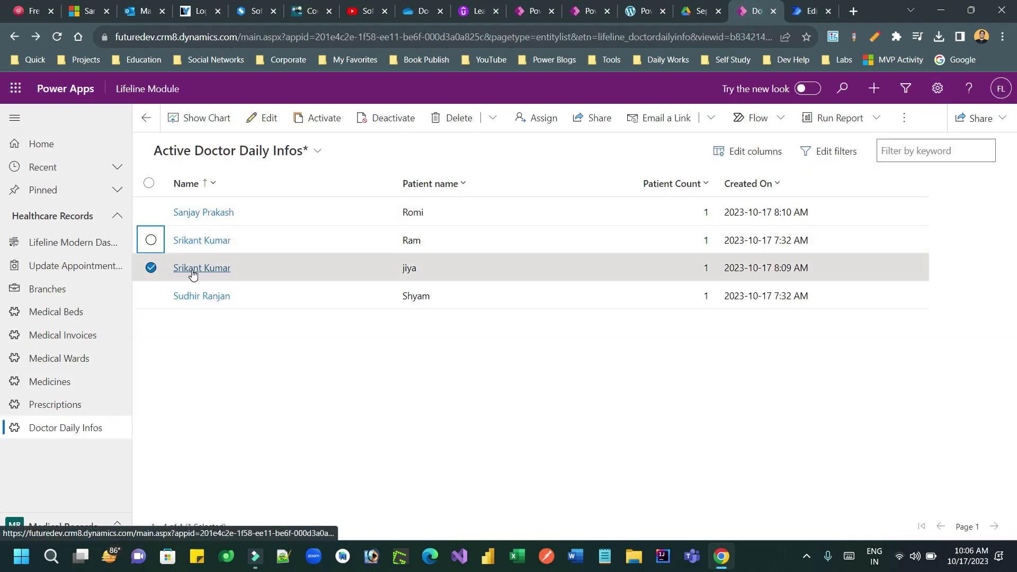
click(810, 11)
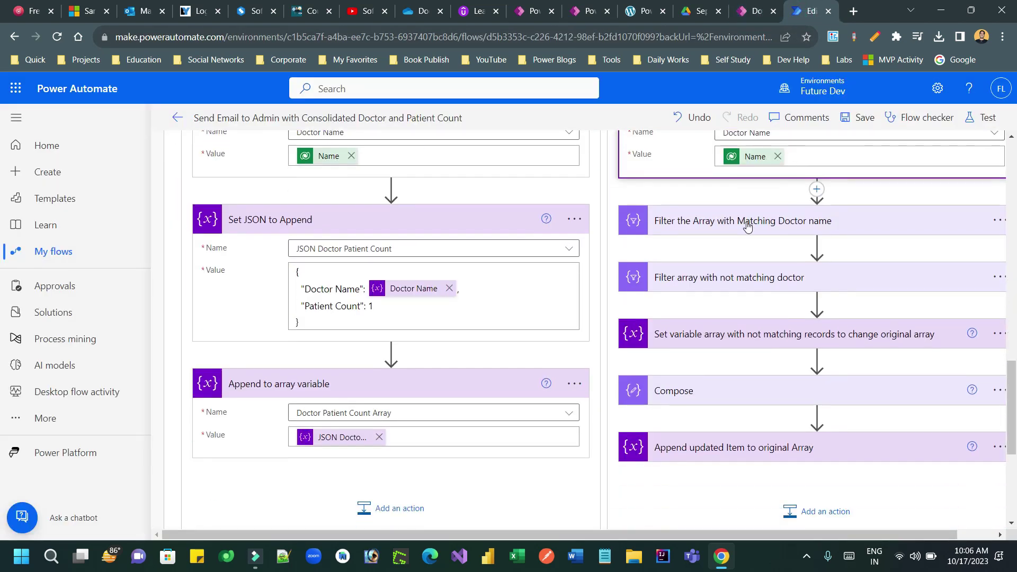
Expand the matching and not-matching doctor filter actions in the If no branch, and examine their source arrays and Doctor Name conditions
click(744, 226)
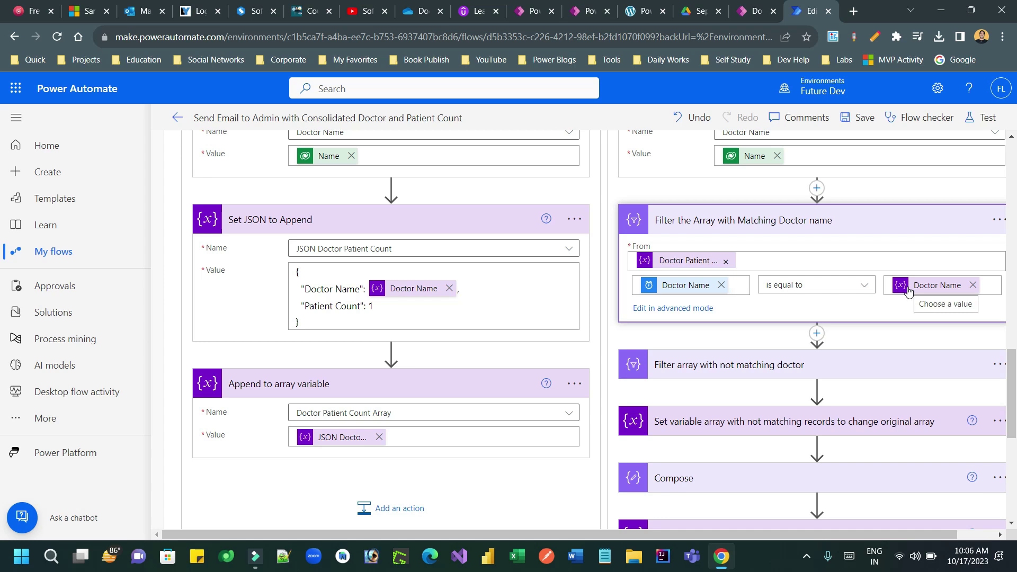
scroll(744, 308, down, 1)
click(738, 300)
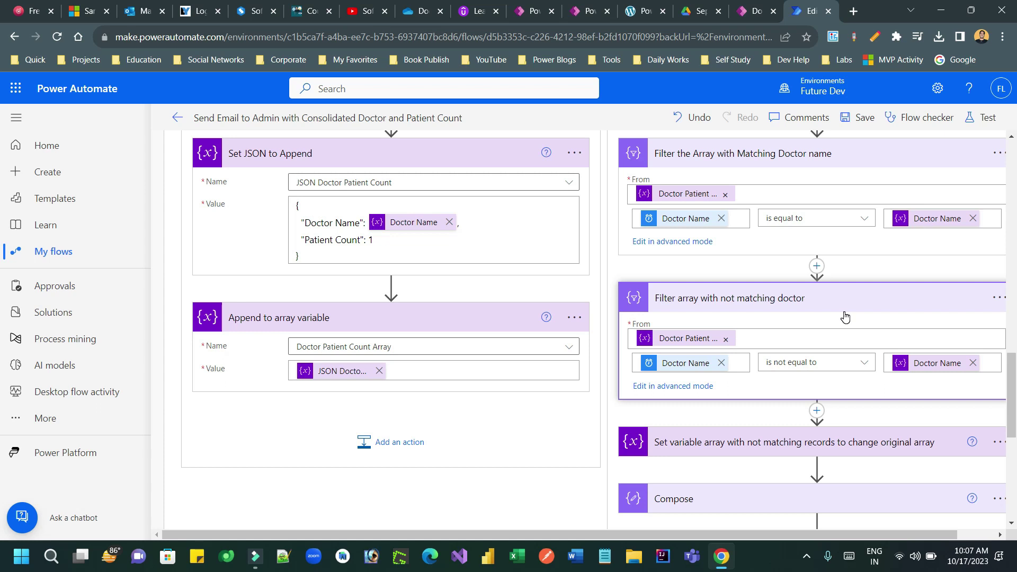
Compare the first three Doctor Daily Infos records in Power Apps by marking them one after another, leaving all three selected
click(750, 11)
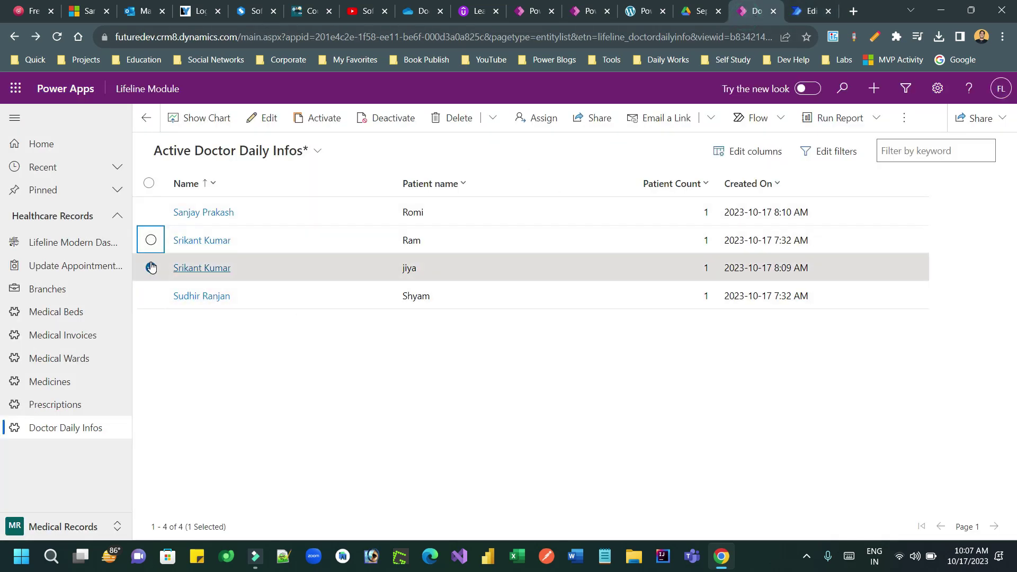
click(150, 211)
click(152, 239)
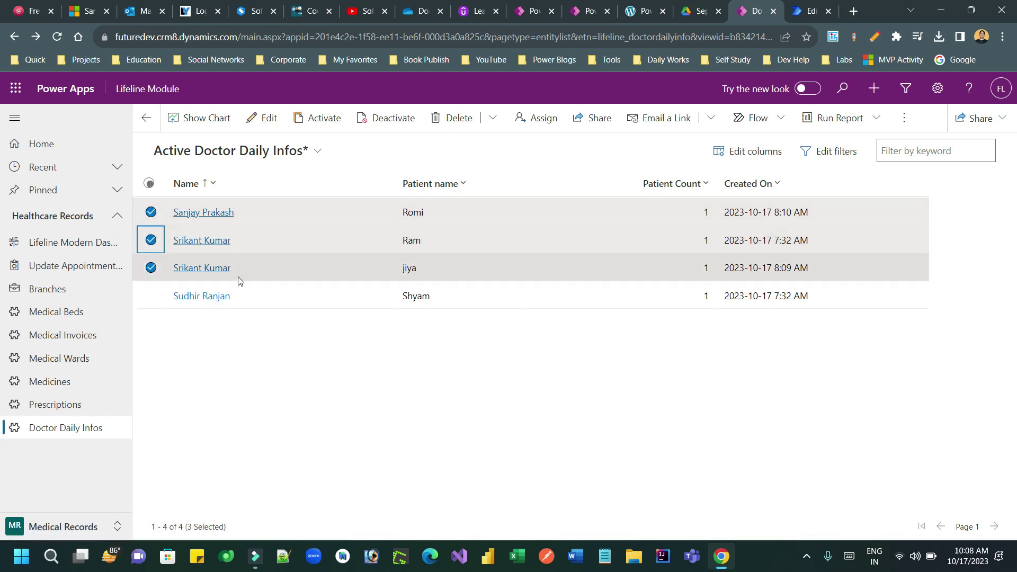
click(151, 268)
click(151, 211)
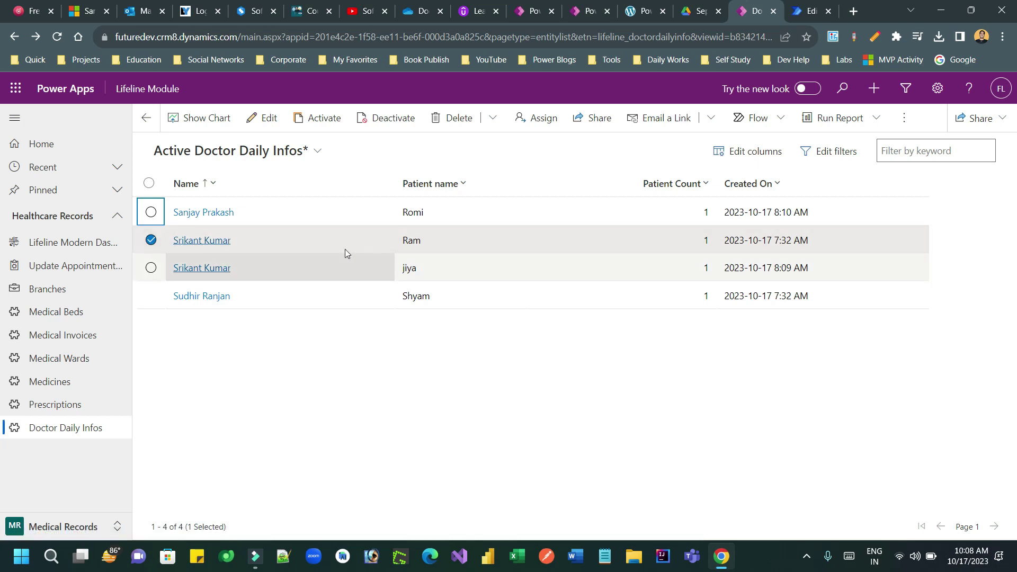
click(151, 241)
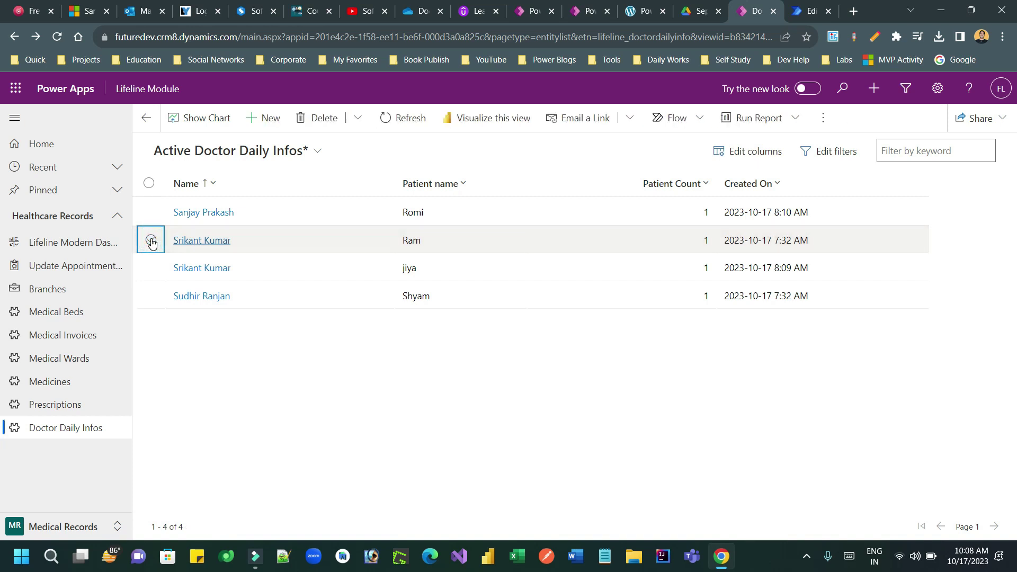
click(150, 212)
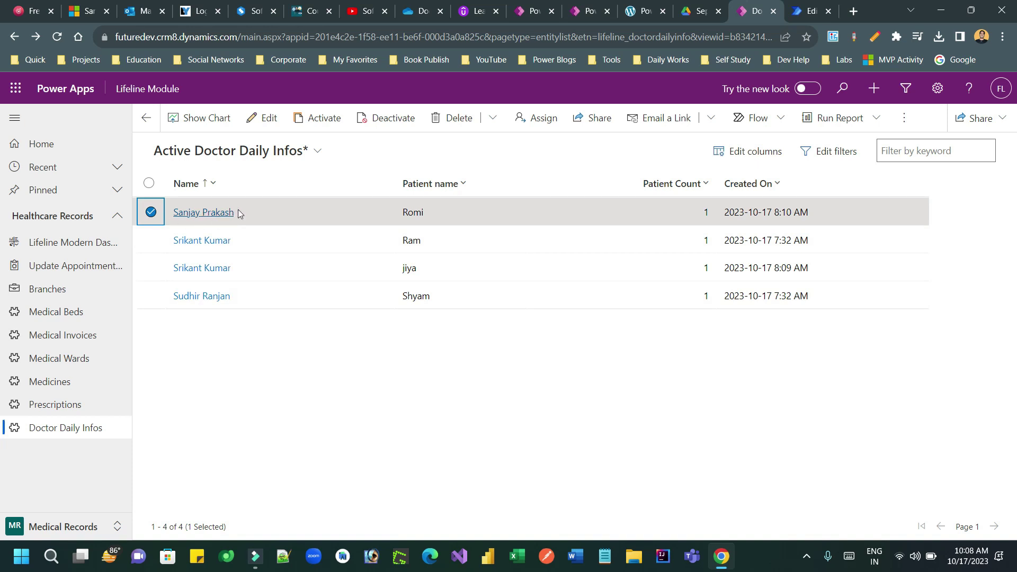
click(151, 240)
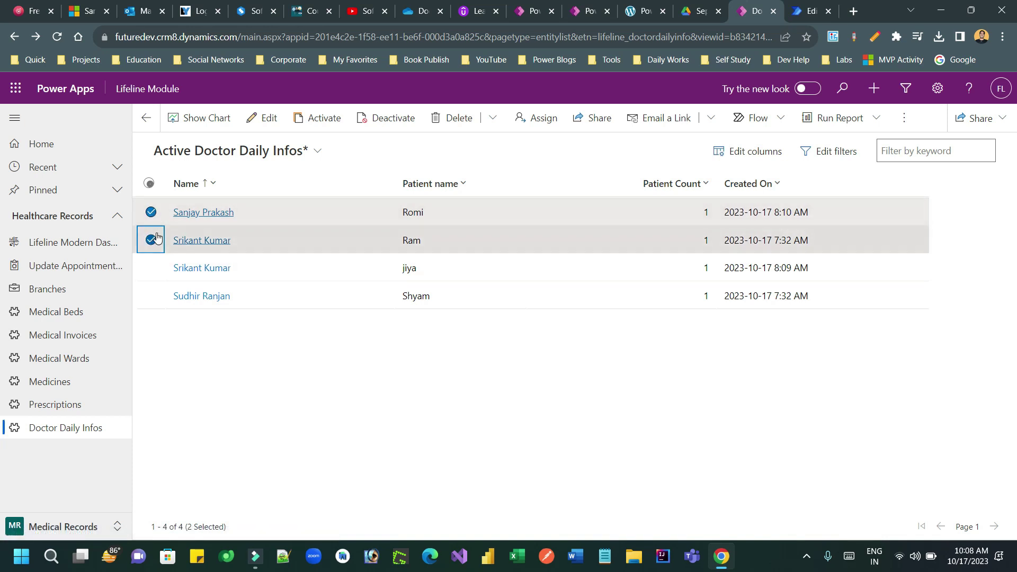
click(151, 267)
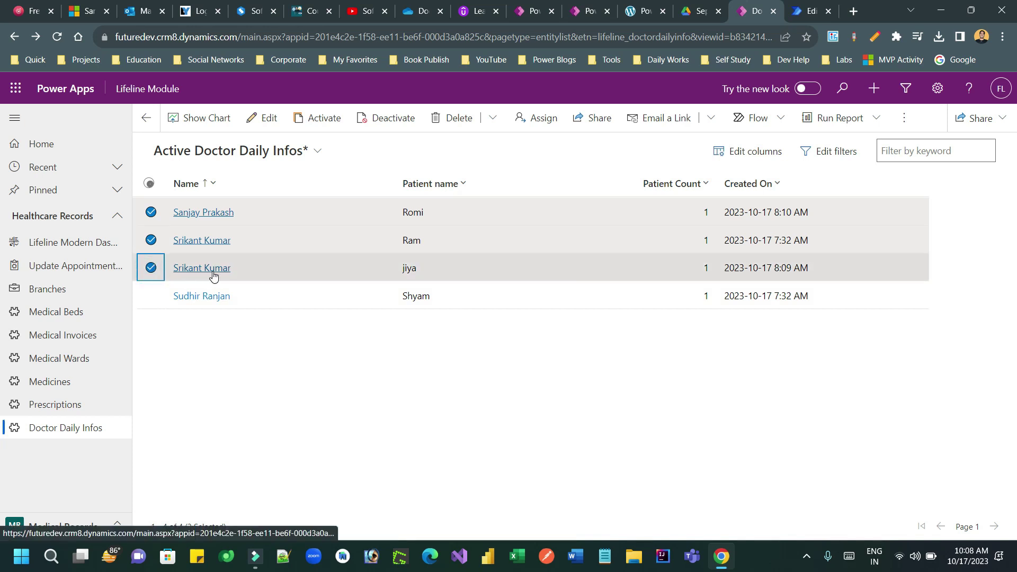
In Power Automate, expand Set variable array with not matching records to change original array, and check it against Filter array with not matching doctor
click(807, 13)
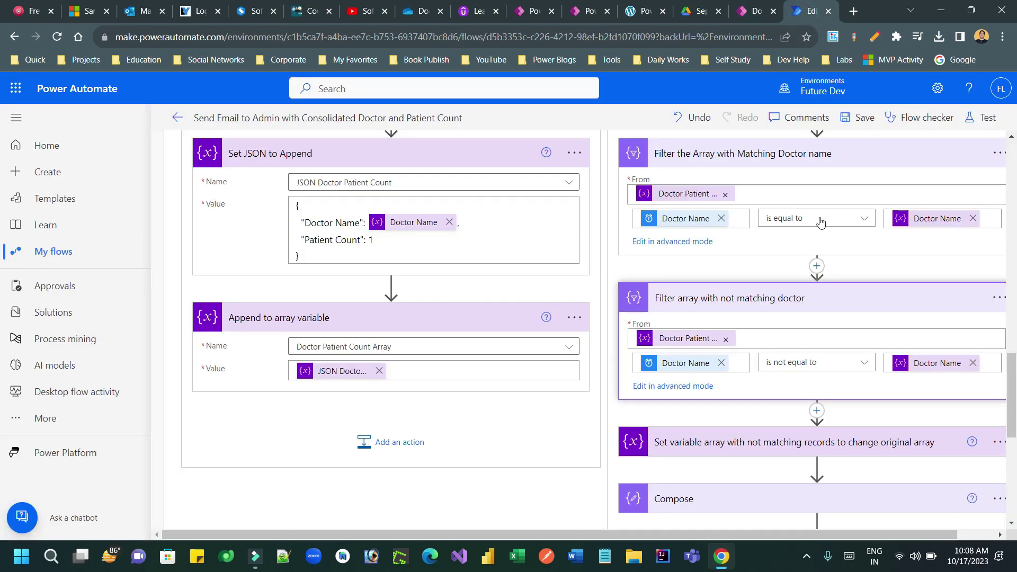
scroll(820, 221, down, 1)
scroll(773, 230, down, 1)
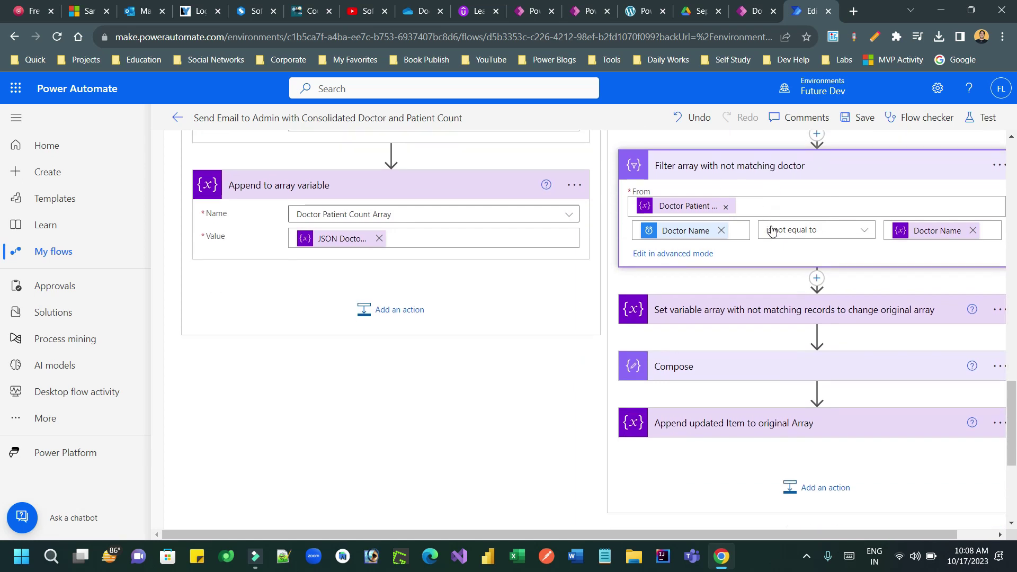
scroll(771, 231, down, 1)
click(754, 249)
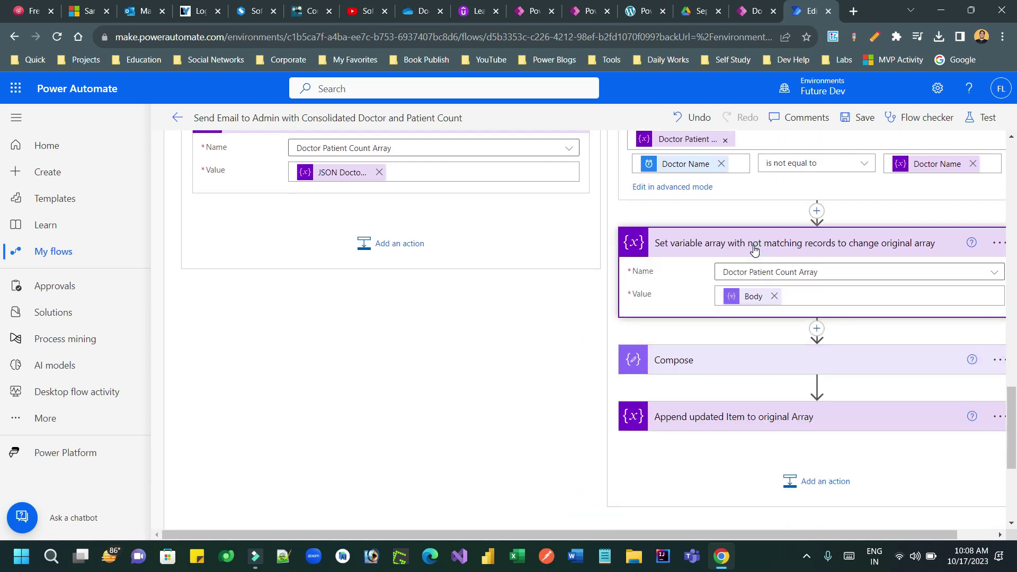
scroll(754, 249, up, 1)
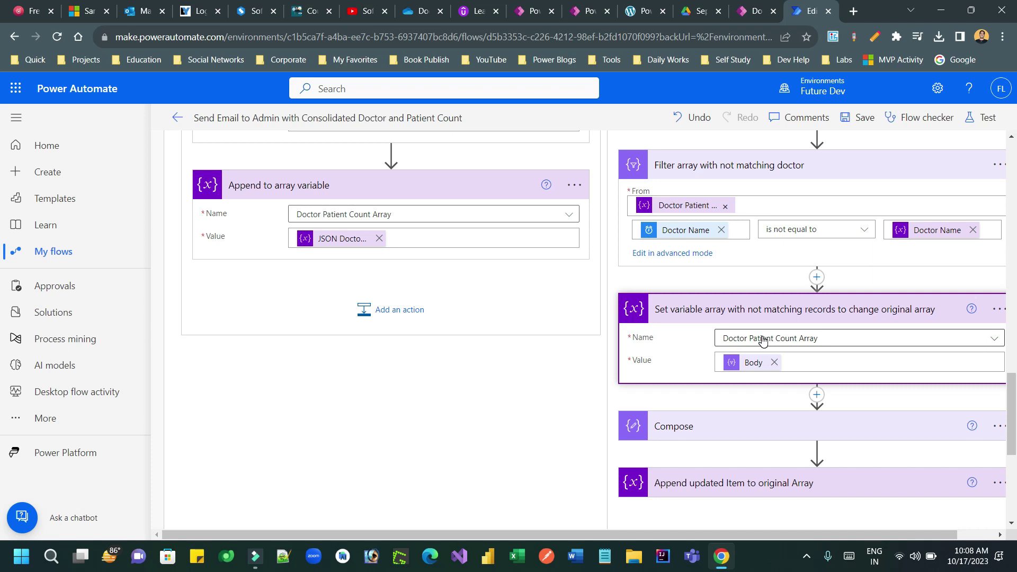
scroll(723, 256, up, 1)
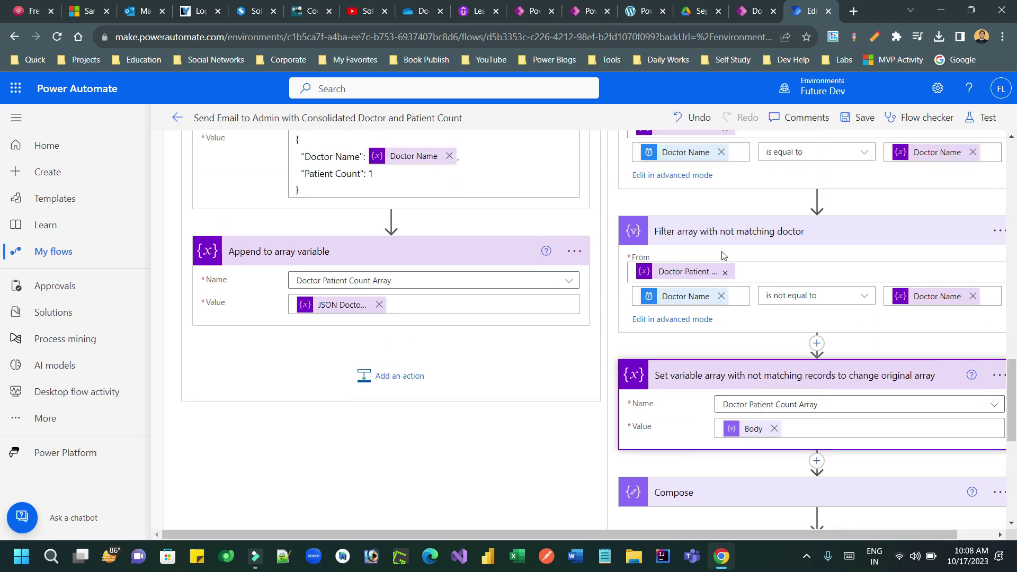
scroll(758, 277, down, 1)
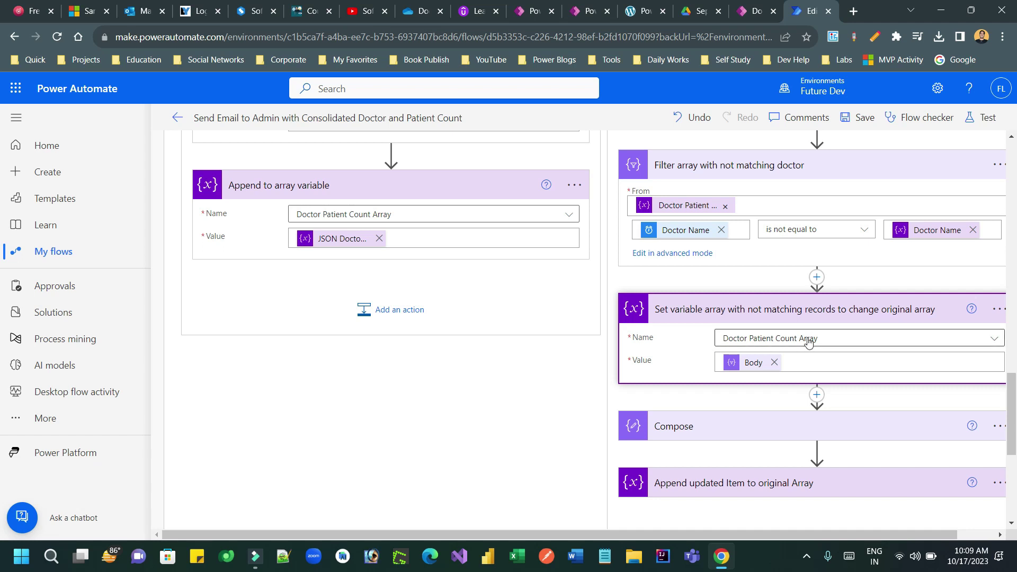
Open the dynamic values for the array-setting action's Value, and examine the Body outputs of the two filter actions
click(807, 363)
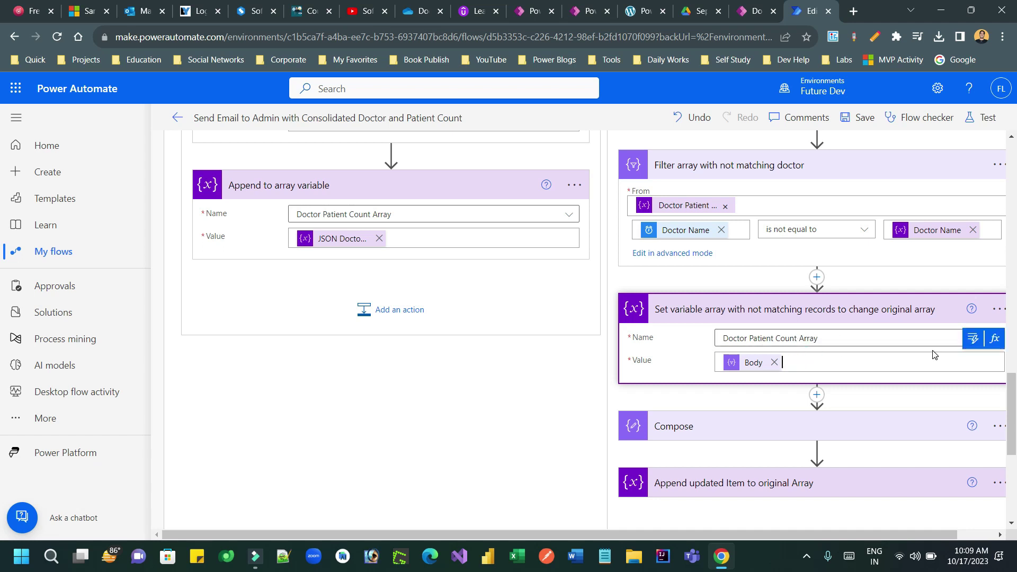
click(972, 338)
scroll(773, 253, down, 1)
scroll(773, 250, down, 2)
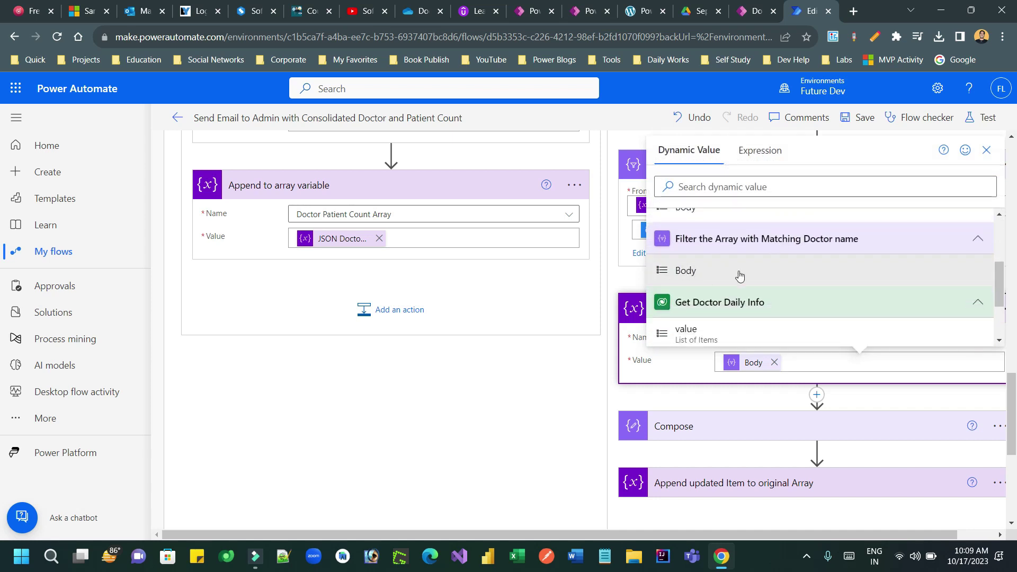
scroll(726, 259, up, 1)
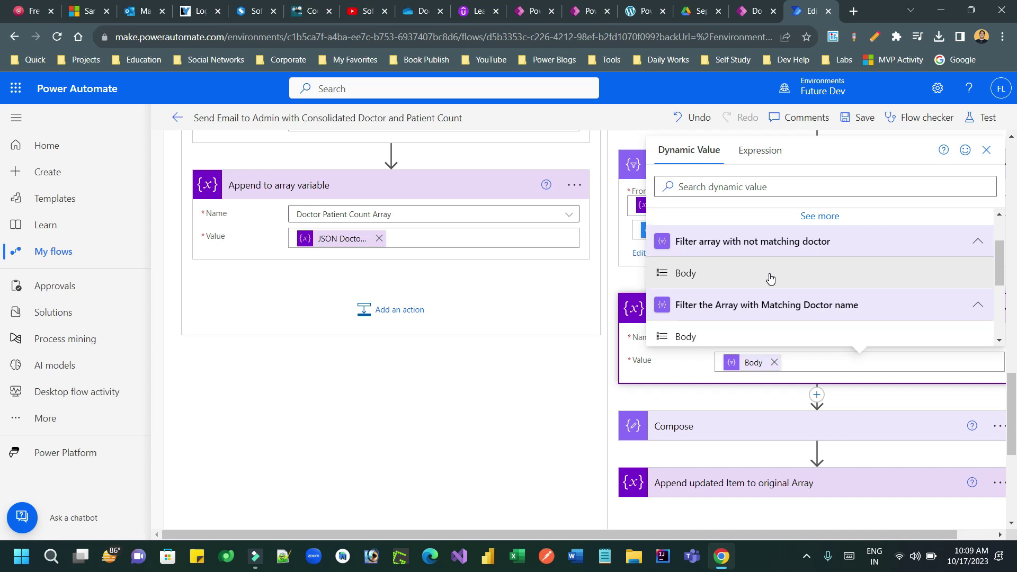
Close the dynamic values list and, in Power Apps, deselect the second and third Doctor Daily Infos records, keeping only the first selected
scroll(736, 270, up, 1)
click(696, 375)
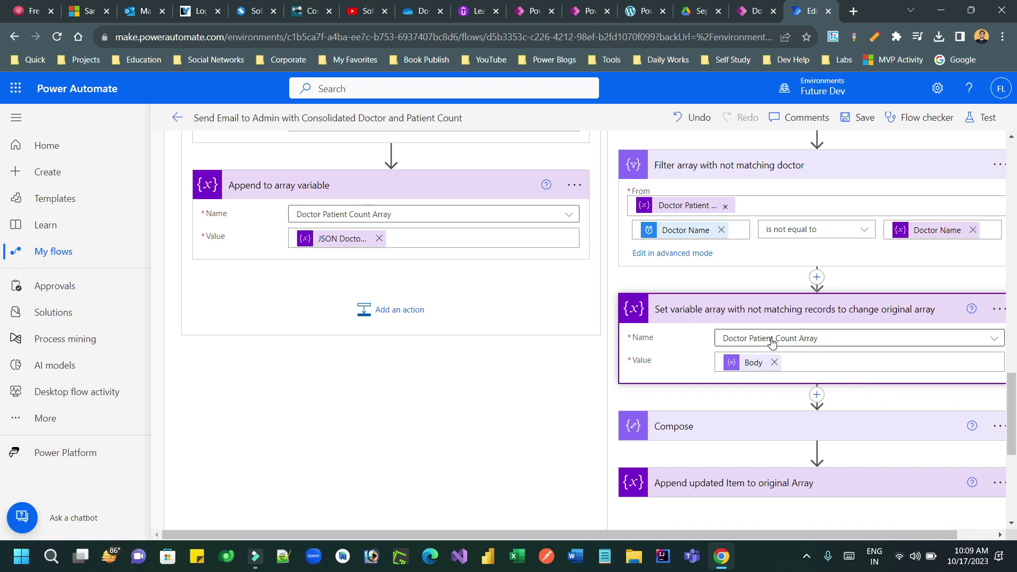
click(749, 16)
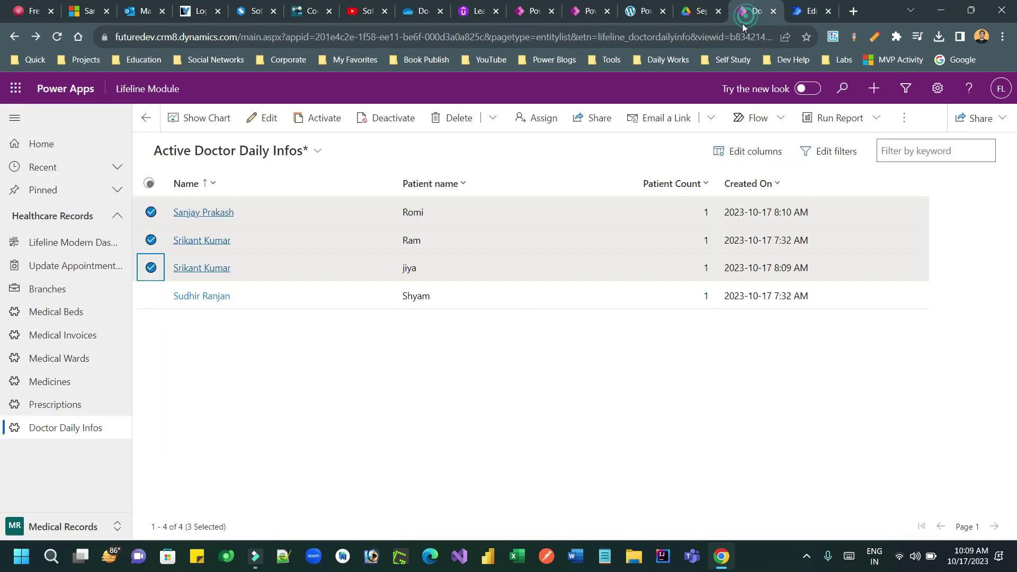
click(145, 266)
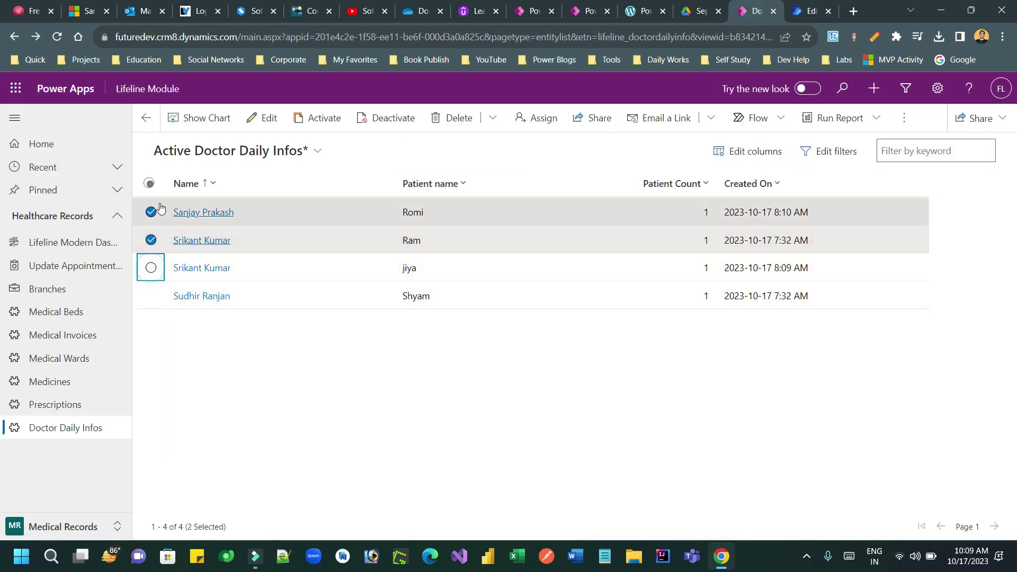
click(153, 239)
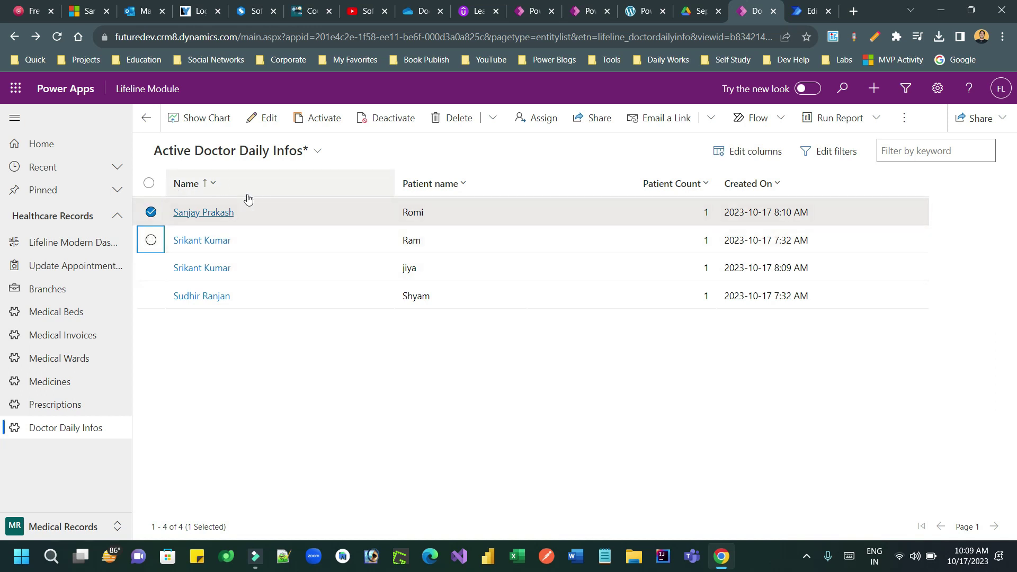
In Power Automate, expand the Compose action below the array-setting action and open its setProperty expression for reading
click(810, 11)
scroll(808, 355, down, 3)
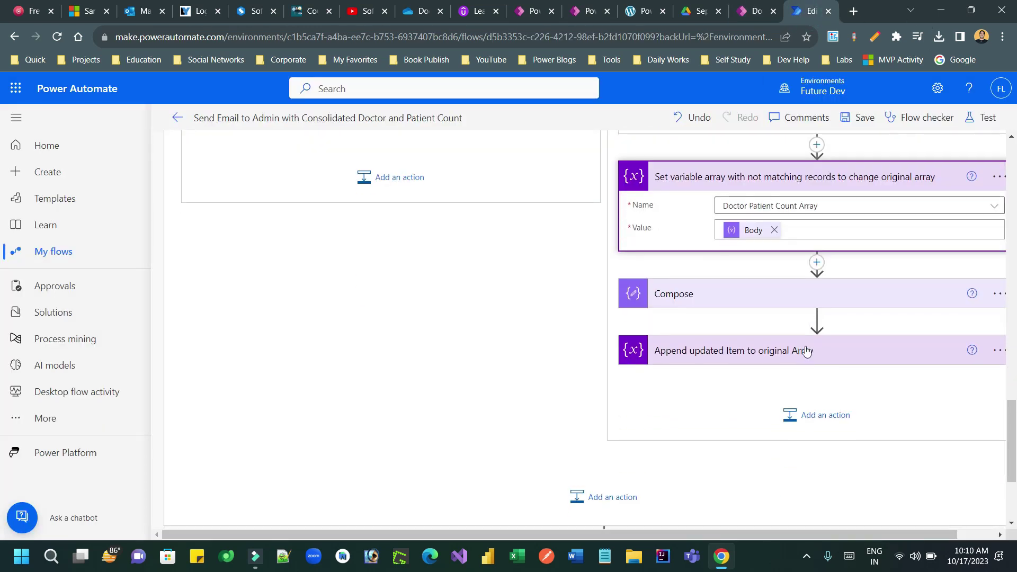
click(726, 299)
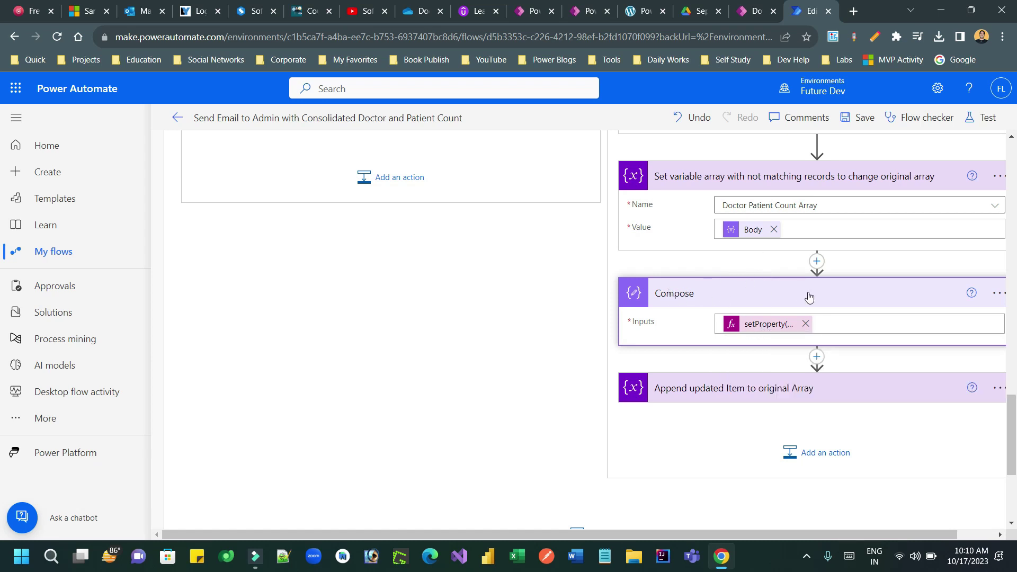
click(761, 324)
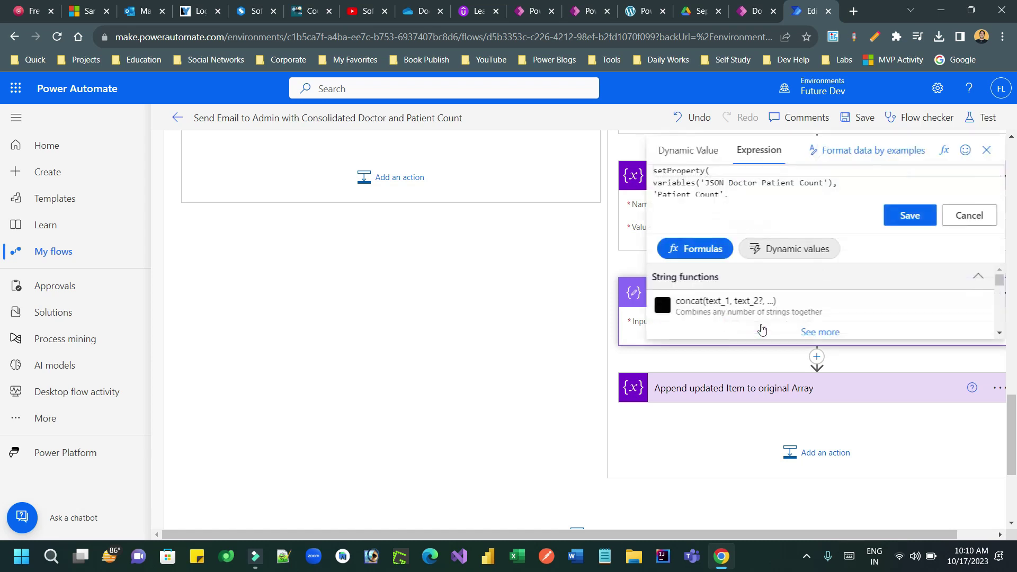
scroll(836, 381, down, 1)
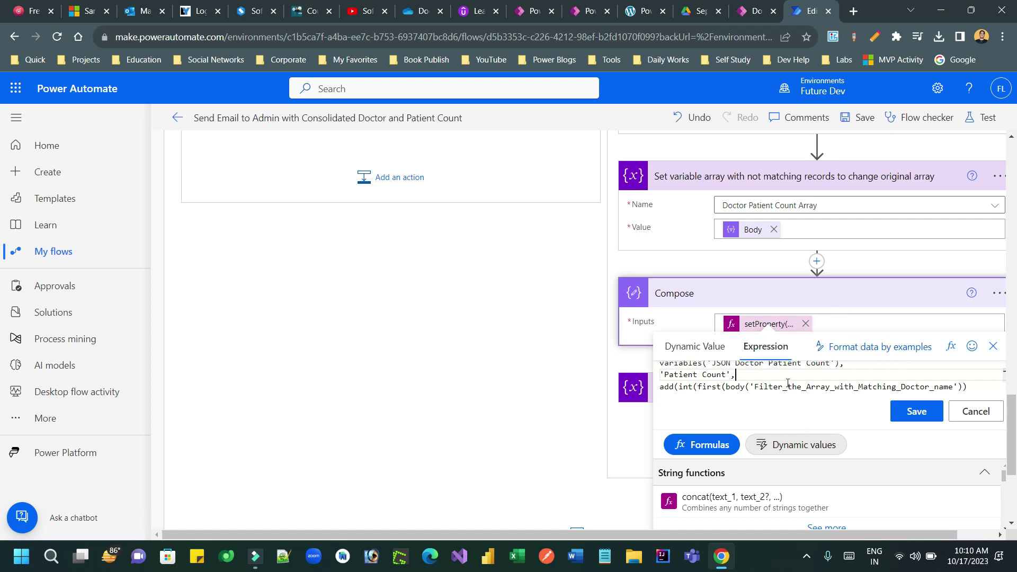
scroll(763, 382, up, 1)
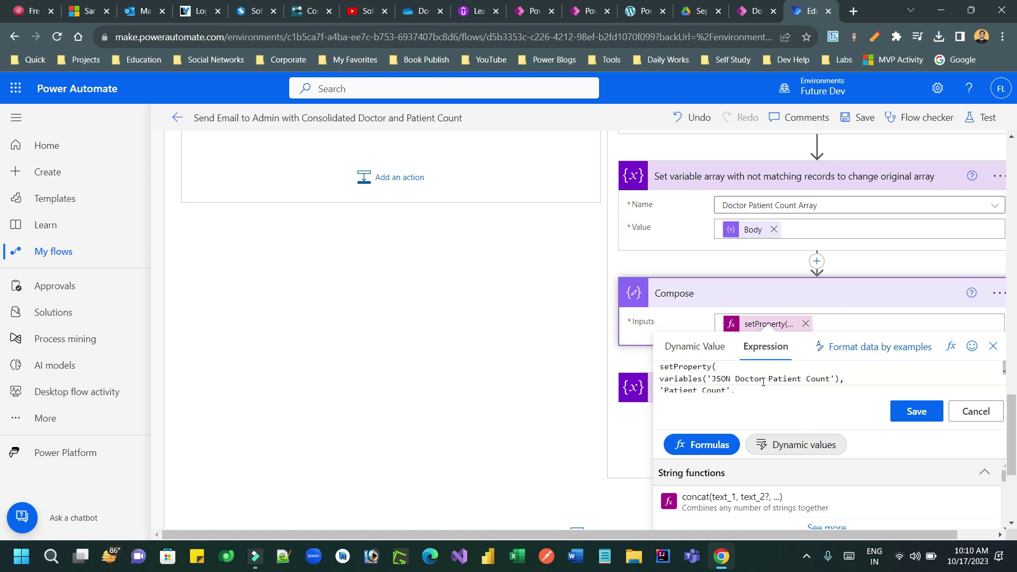
Read the Compose expression from the setProperty function and its JSON Doctor Patient Count variable down to the add function
double_click(680, 366)
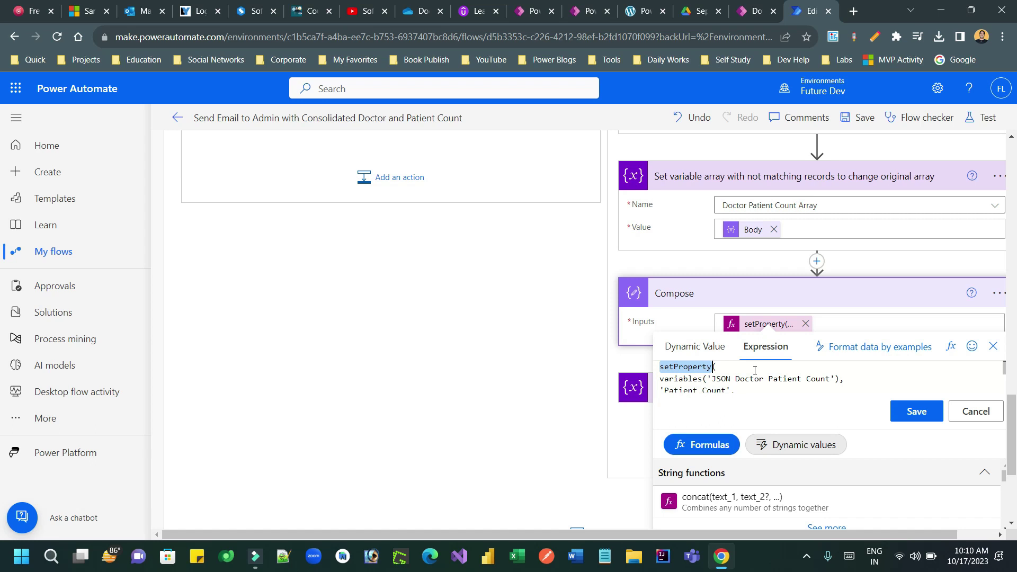
mouse_move(674, 379)
mouse_down()
mouse_move(836, 375)
mouse_move(655, 372)
mouse_up()
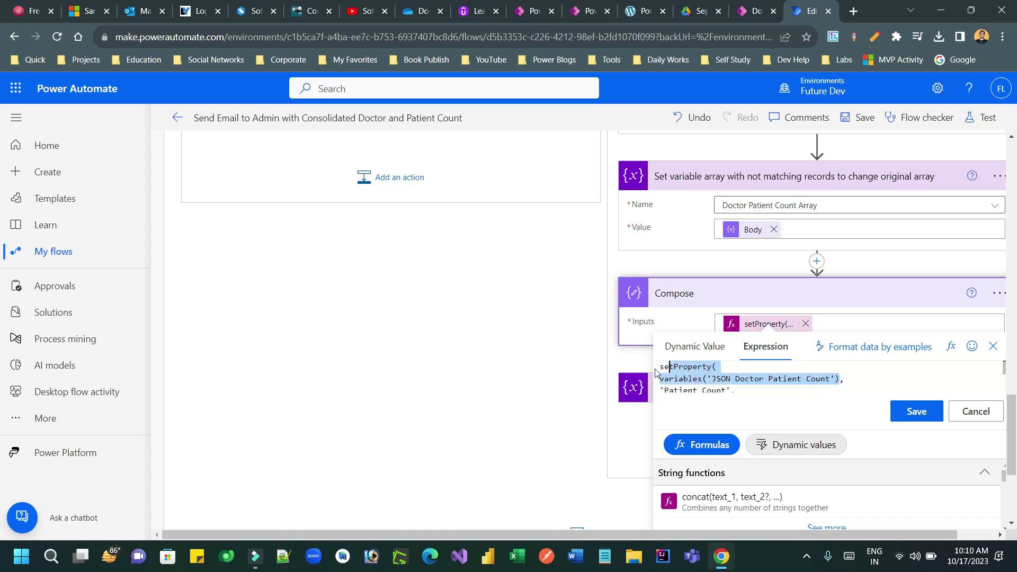
click(684, 379)
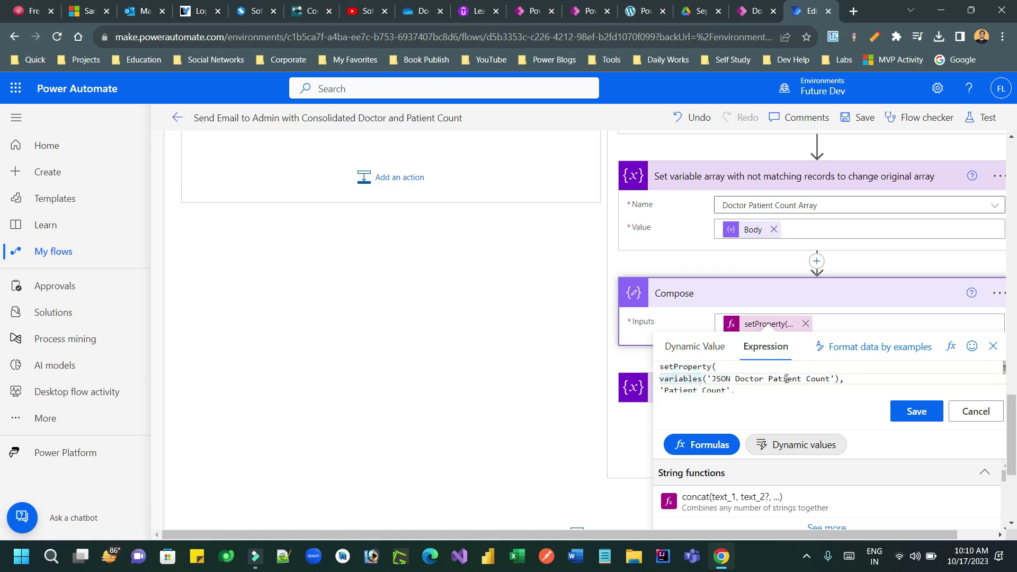
scroll(786, 379, down, 2)
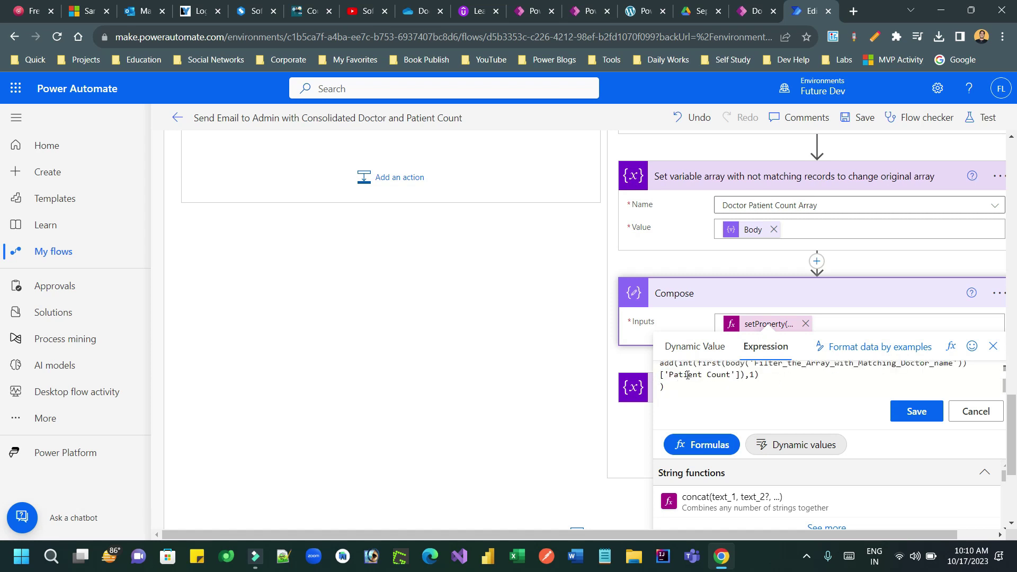
scroll(689, 376, up, 2)
scroll(803, 388, down, 2)
click(790, 375)
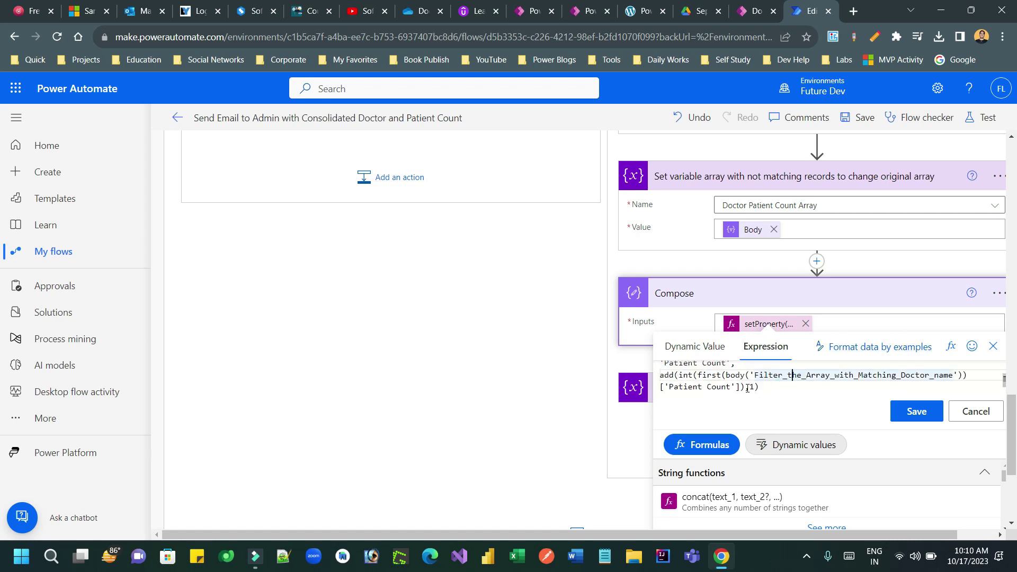
Copy the whole setProperty expression into Notepad and enlarge the text to 200%
key(ctrl+a)
key(ctrl+c)
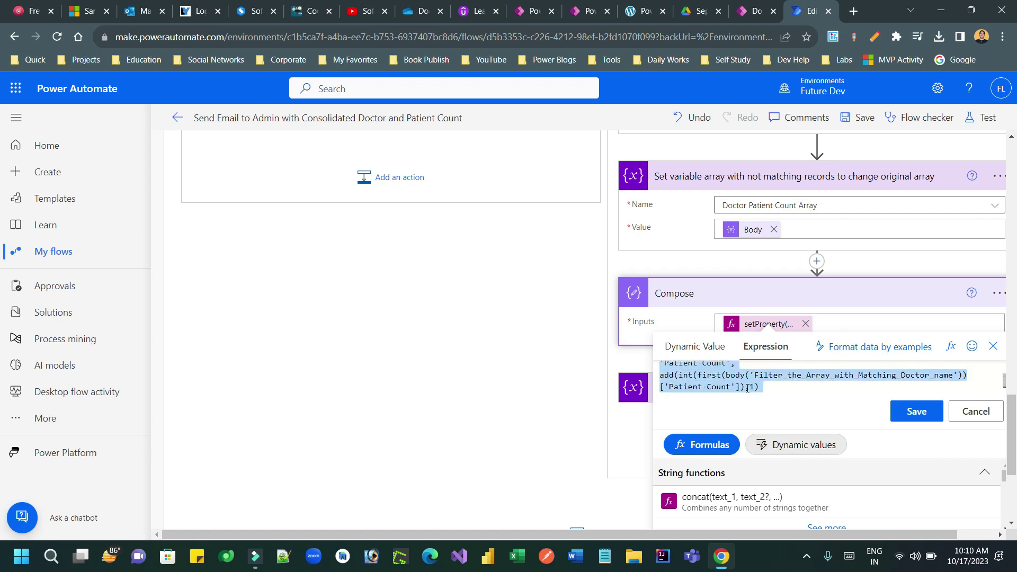
click(605, 556)
key(ctrl+v)
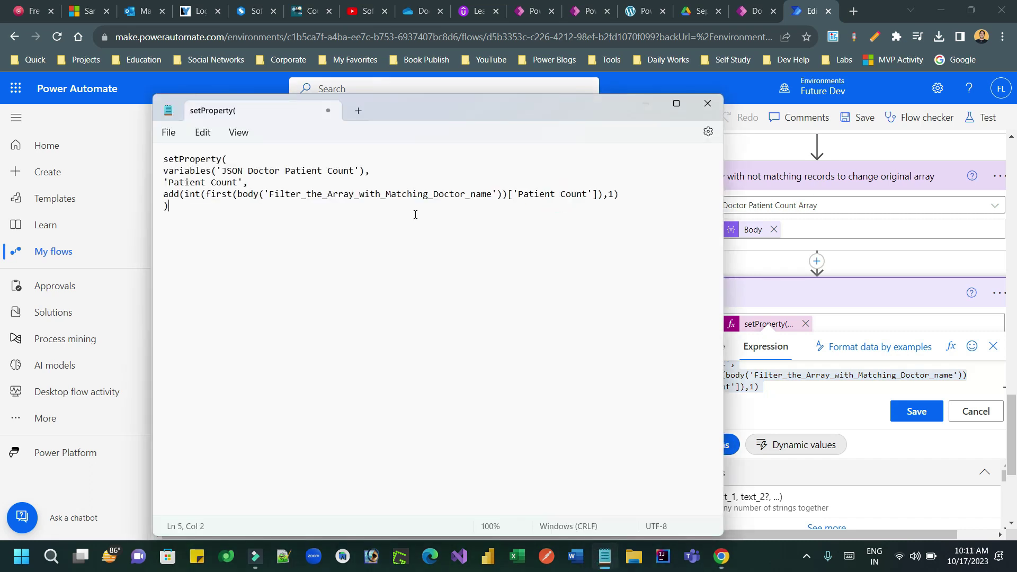
scroll(358, 187, up, 10)
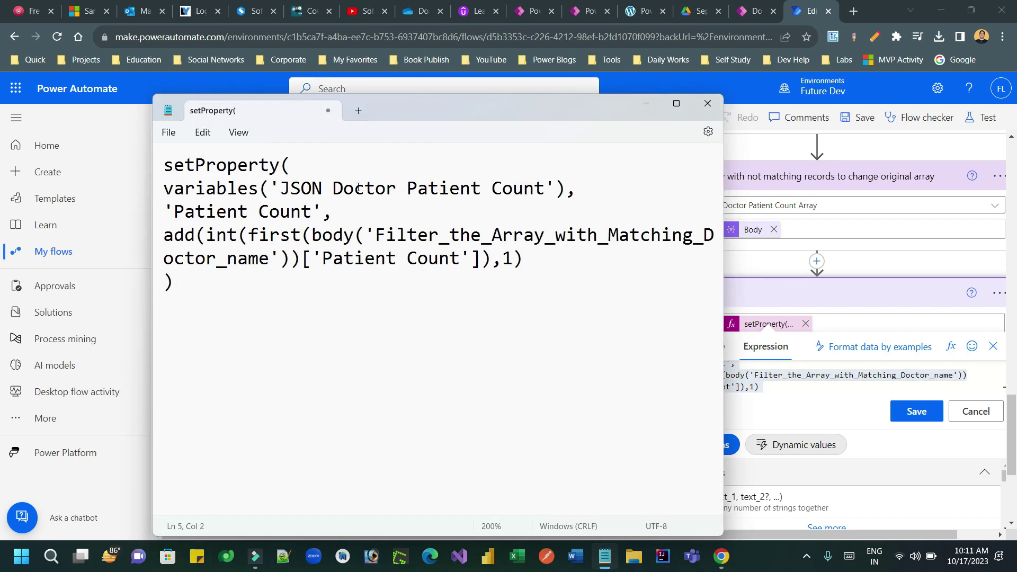
In Notepad, highlight the setProperty function and each of its arguments in turn: the JSON variable, 'Patient Count' and the add expression
drag(163, 165, 281, 161)
drag(165, 189, 607, 190)
drag(167, 222, 323, 202)
mouse_move(165, 237)
mouse_down()
mouse_move(164, 249)
mouse_move(521, 259)
mouse_move(165, 229)
mouse_up()
click(510, 253)
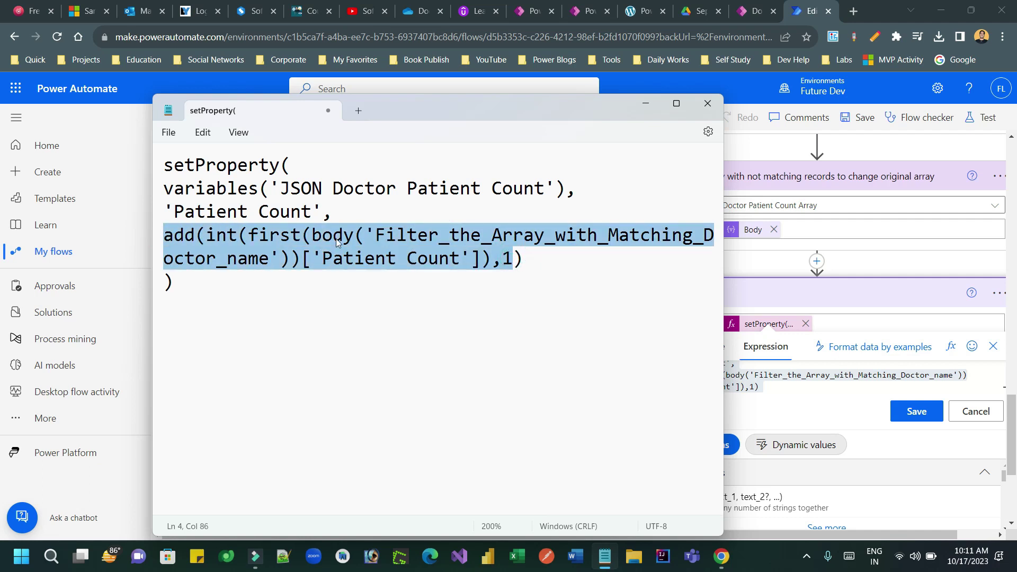
Examine the parts of the add expression by highlighting the int conversion, the first matching doctor's filter output and the increment of 1
click(229, 236)
click(207, 235)
drag(206, 235, 484, 257)
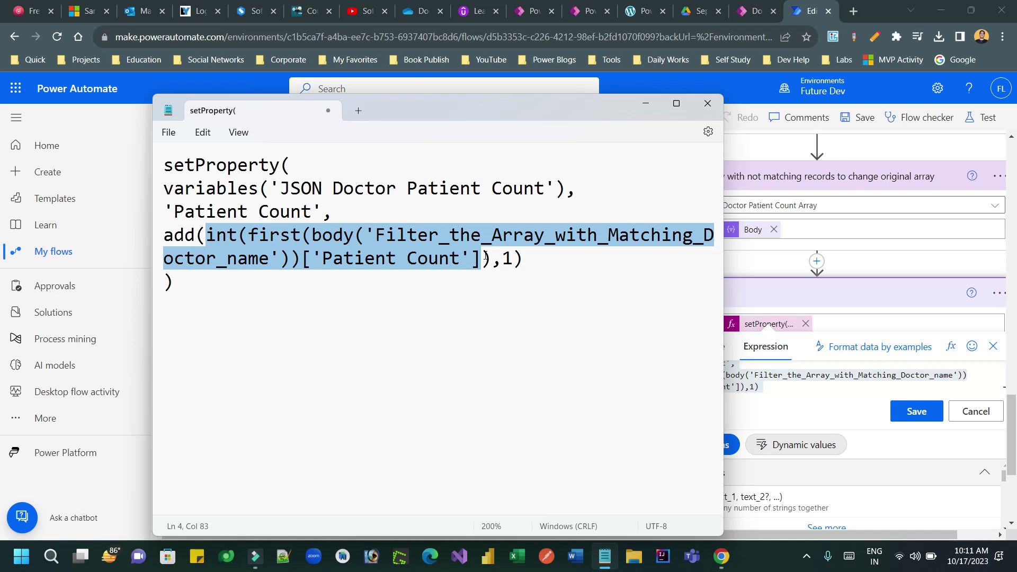
double_click(508, 257)
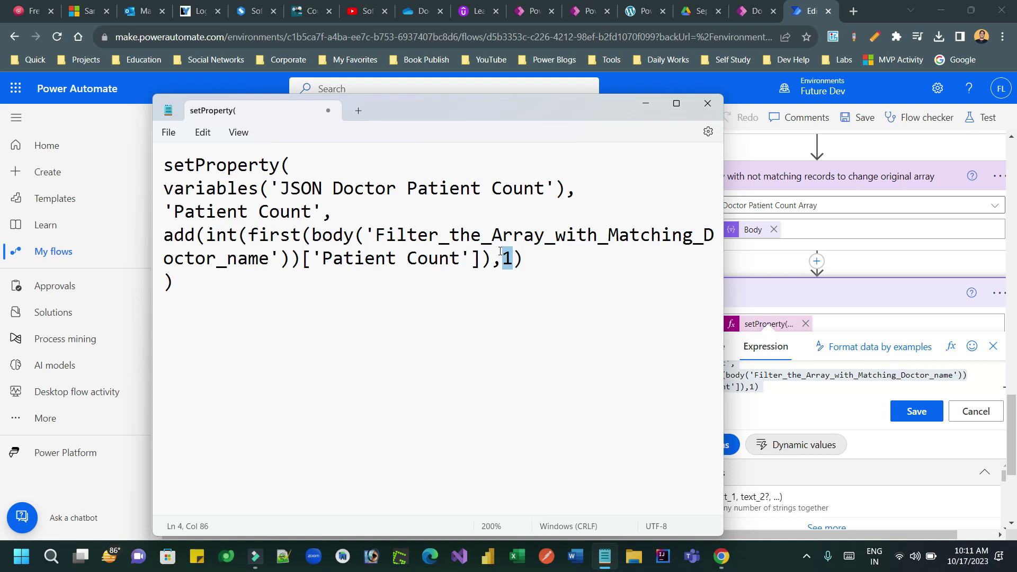
drag(250, 233, 706, 232)
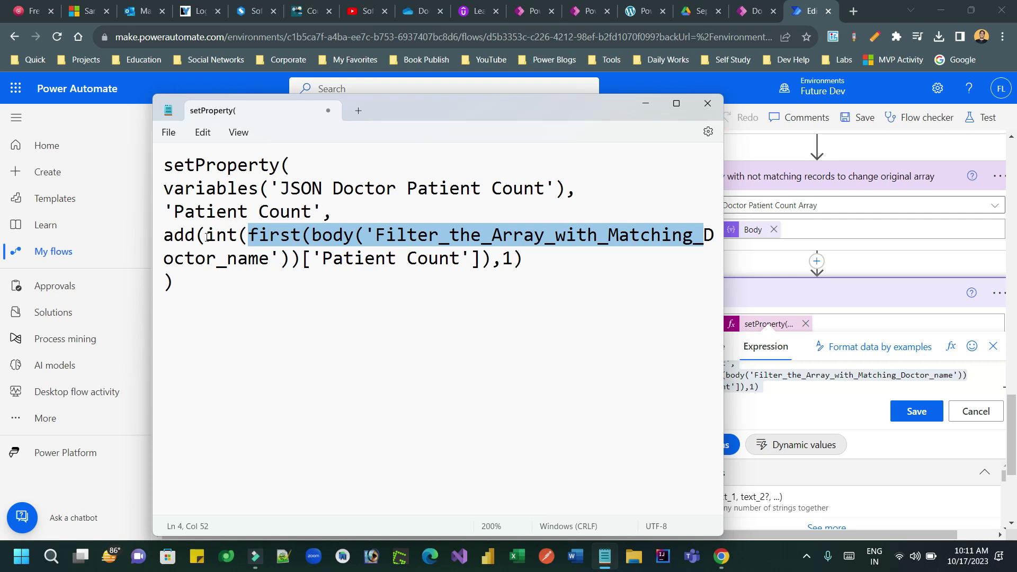
drag(485, 258, 235, 239)
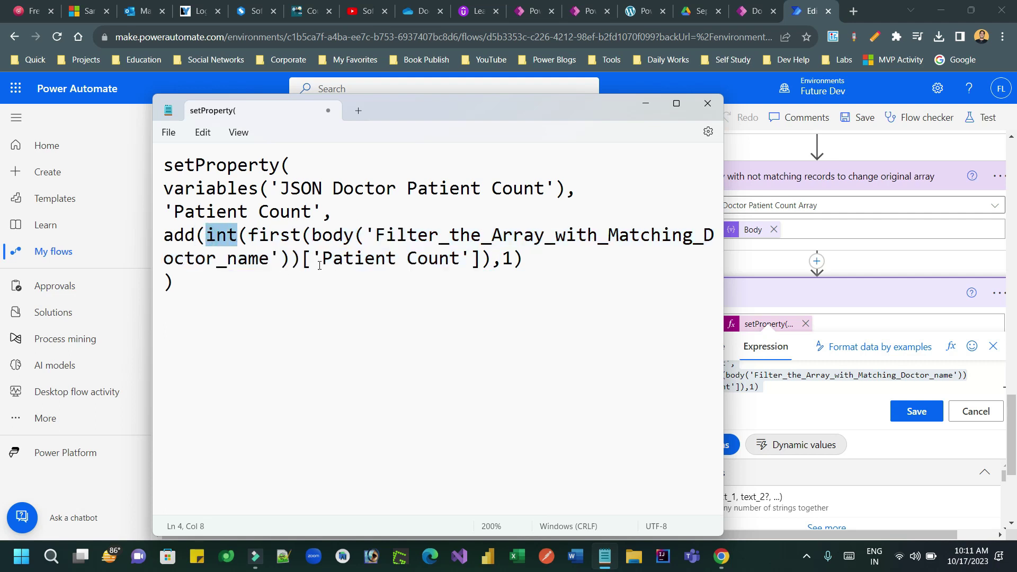
double_click(509, 256)
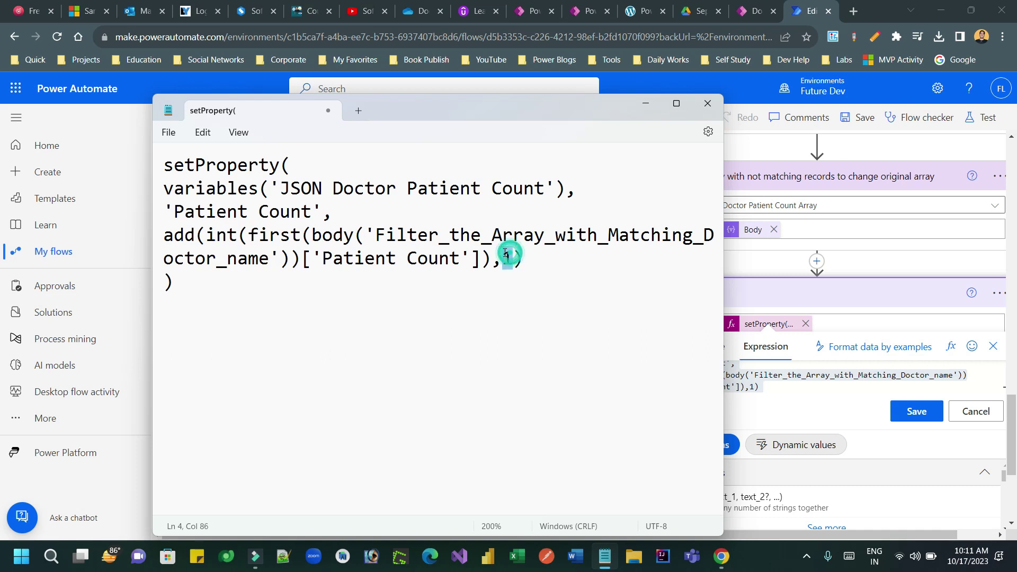
Highlight the full expression, close Notepad without saving, and close the Compose expression editor without changes
drag(368, 322, 159, 176)
key(ctrl+a)
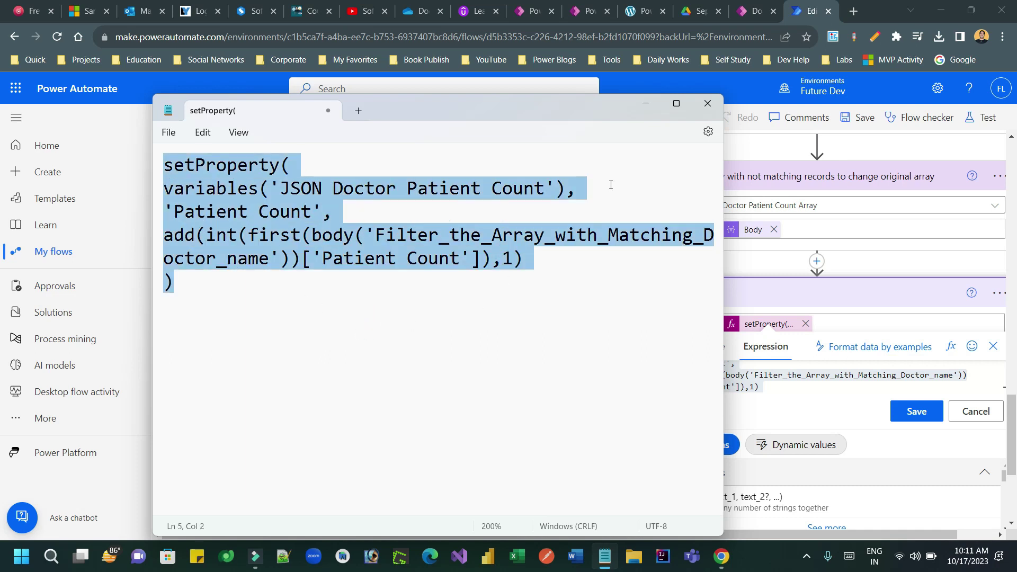
click(707, 102)
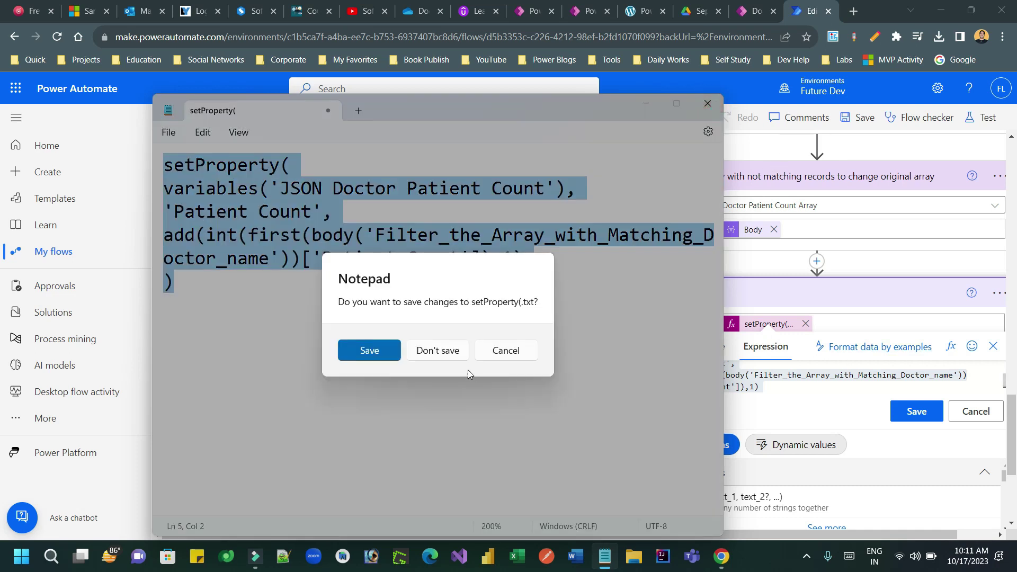
click(434, 350)
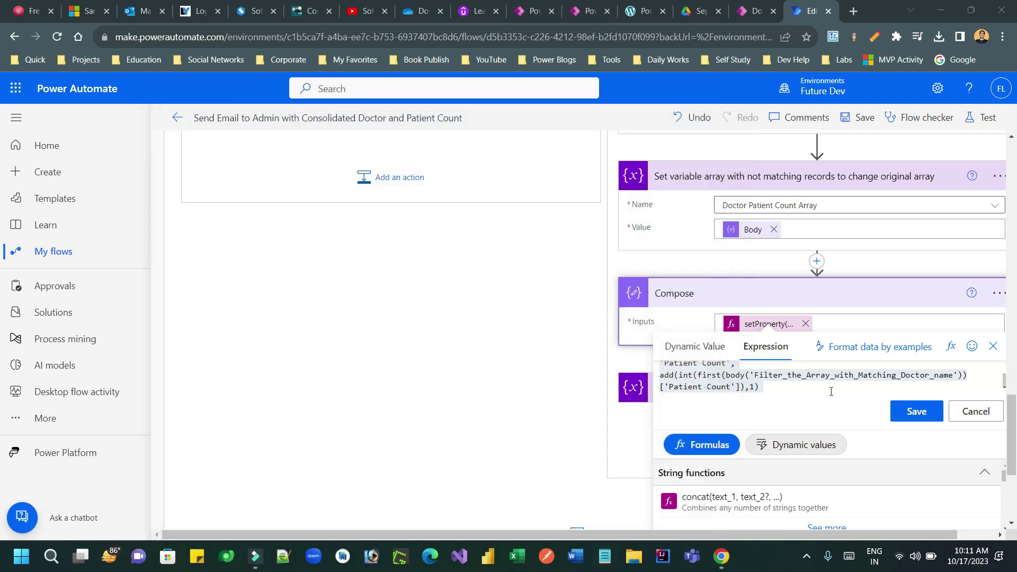
click(993, 346)
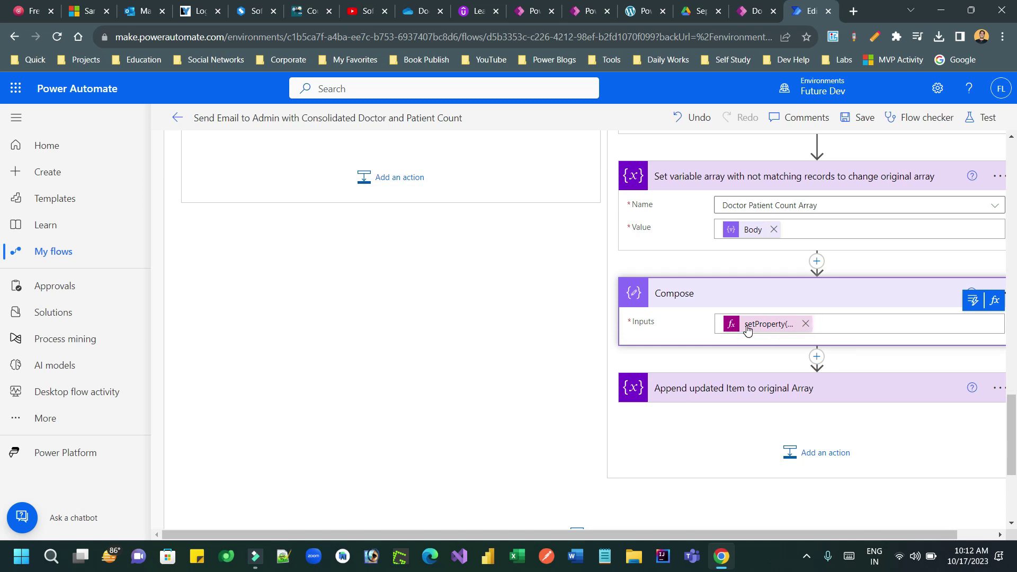
In Power Apps, point out the second and third Doctor Daily Infos records by marking both, and clear both marks again
click(752, 11)
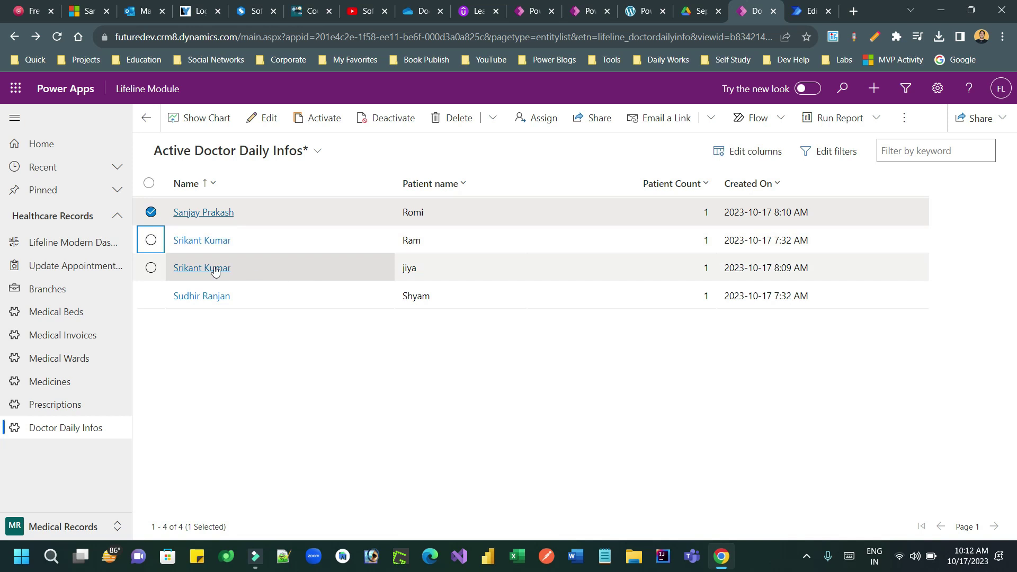
click(151, 239)
click(151, 269)
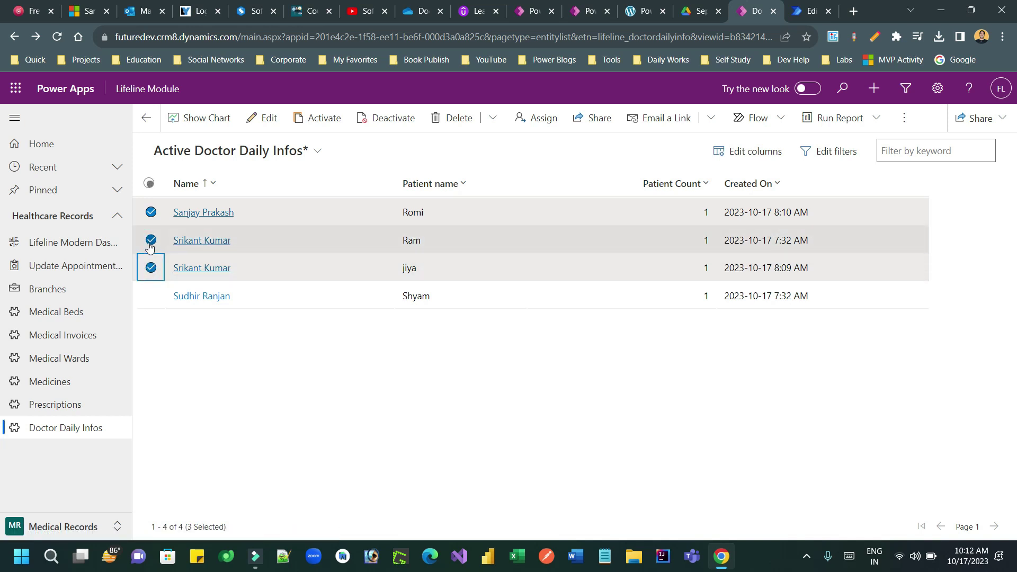
click(151, 240)
click(150, 276)
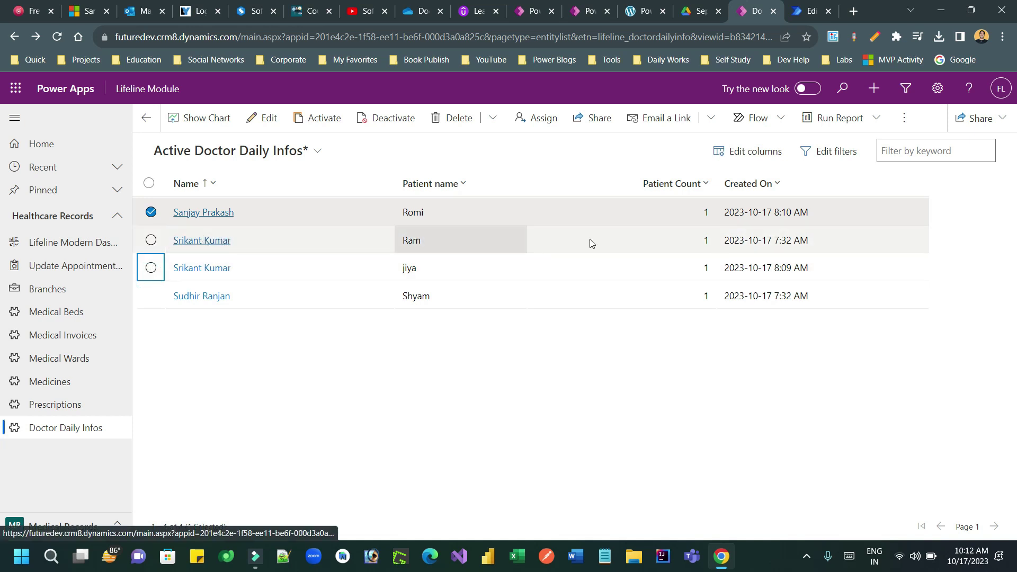
In Power Automate, expand Append updated Item to original Array and check its Outputs value against the Compose action
click(818, 15)
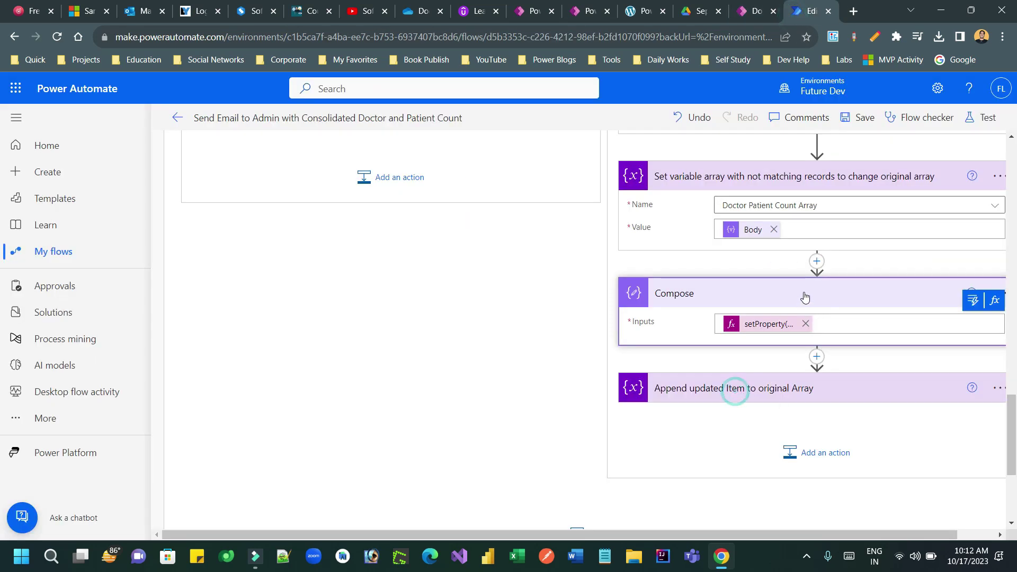
click(734, 389)
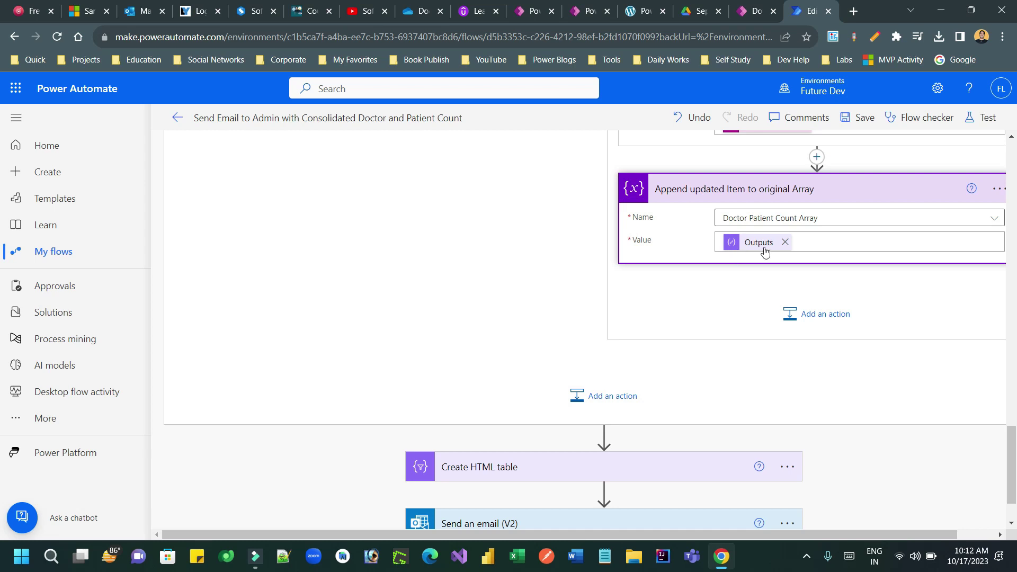
scroll(764, 252, up, 1)
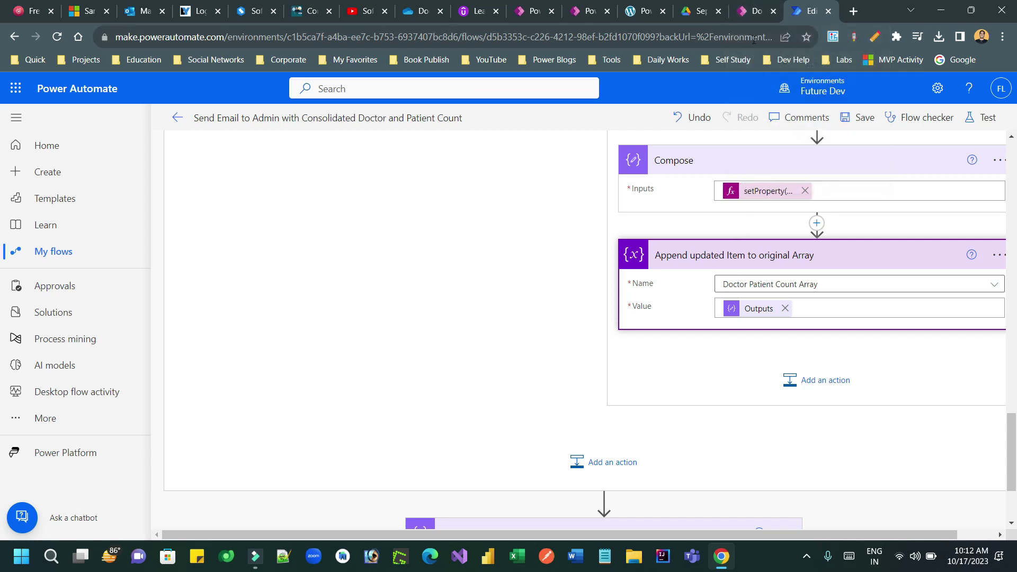
In Power Apps, mark the third Doctor Daily Infos record in addition to the first
click(748, 14)
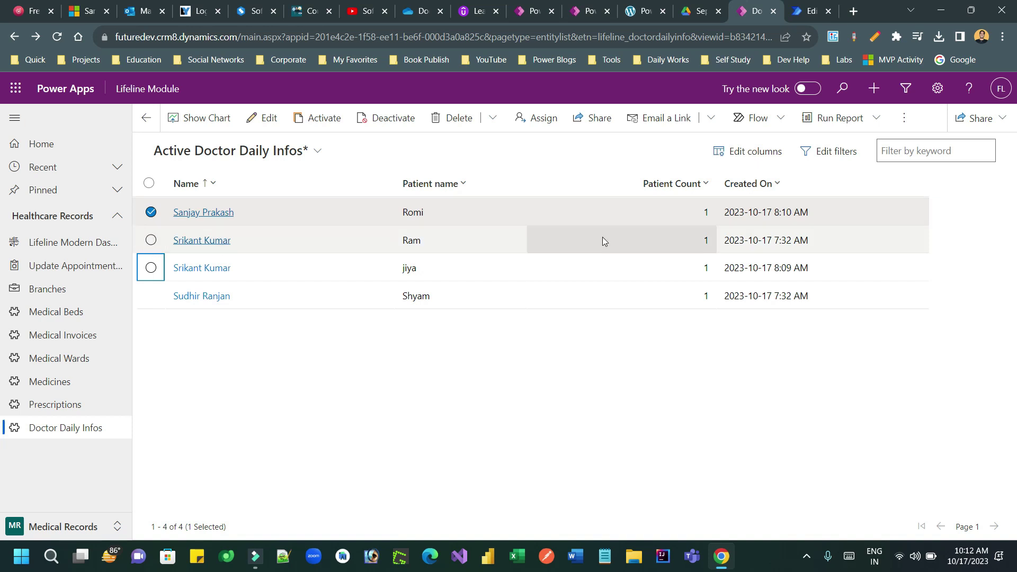
click(151, 268)
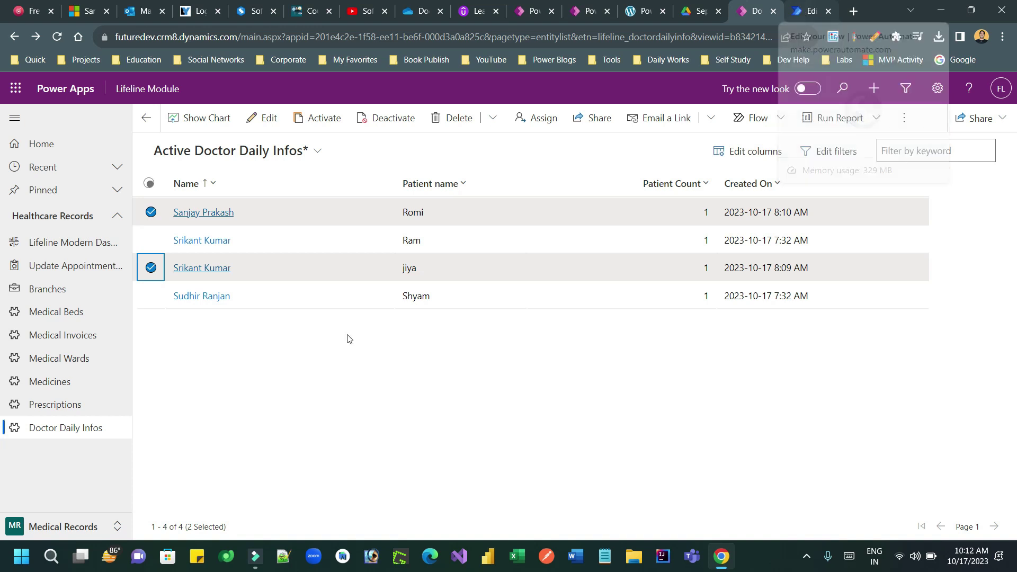
Mark the fourth Doctor Daily Infos record and clear the marks on the third and first records
click(151, 295)
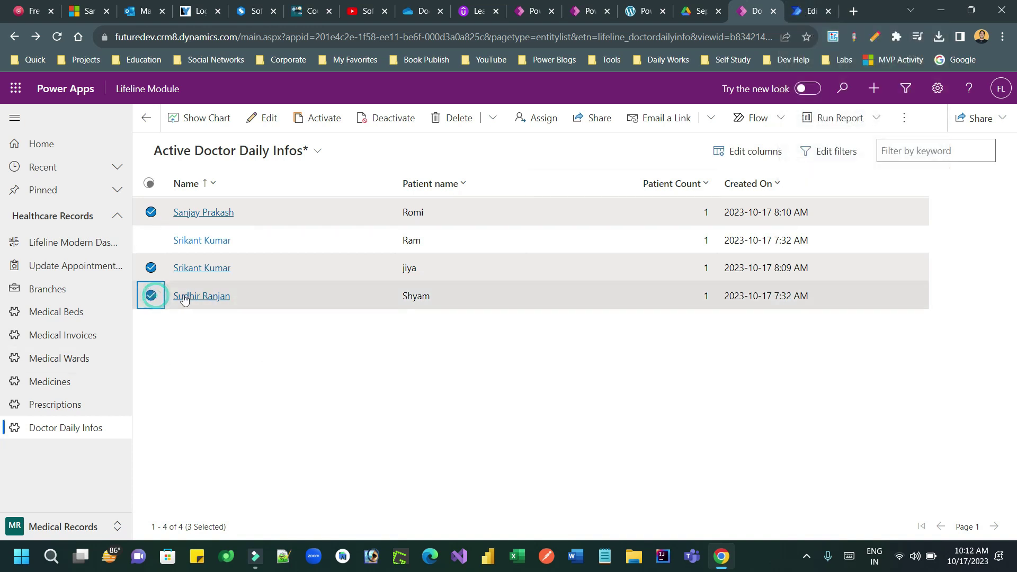
click(150, 267)
click(151, 212)
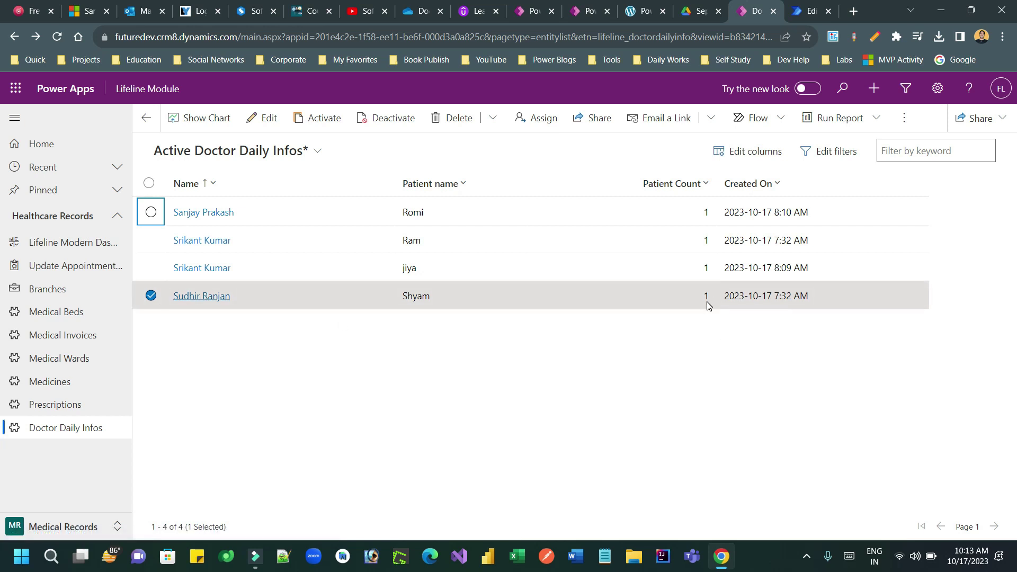
In Power Automate, expand Create HTML table and Send an email (V2), and review the table source and the styled email body
click(809, 11)
scroll(711, 268, down, 3)
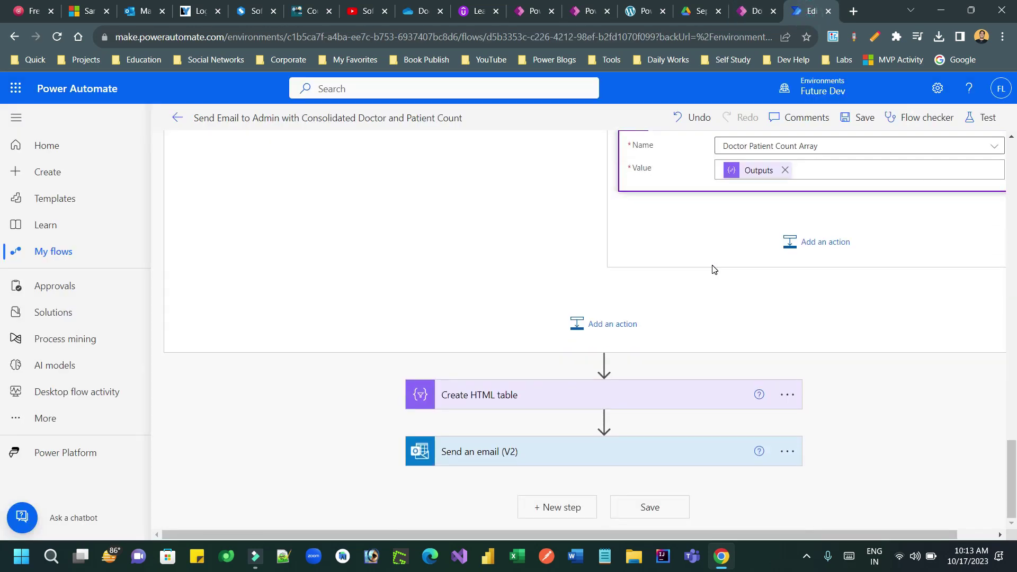
click(617, 394)
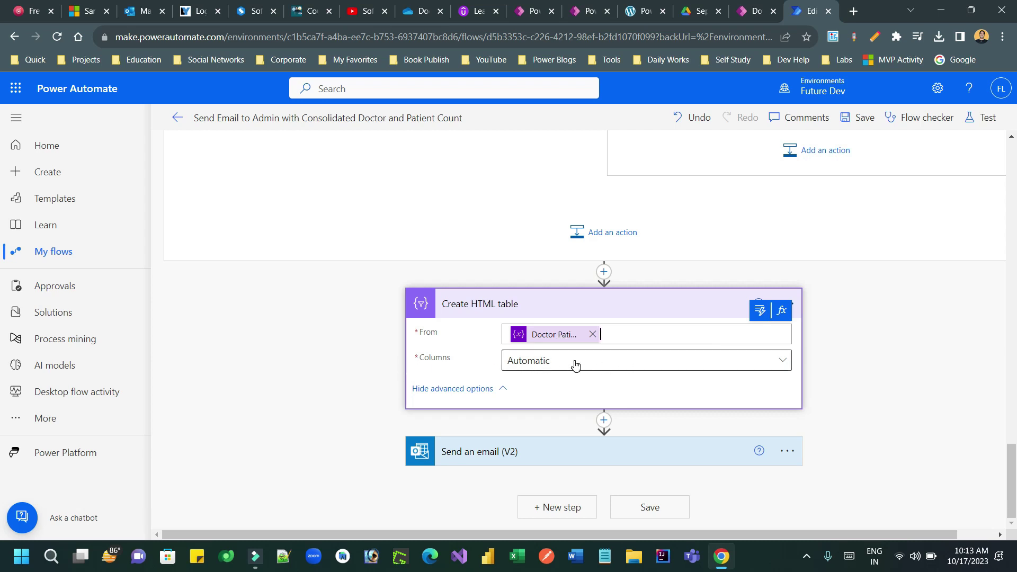
click(555, 452)
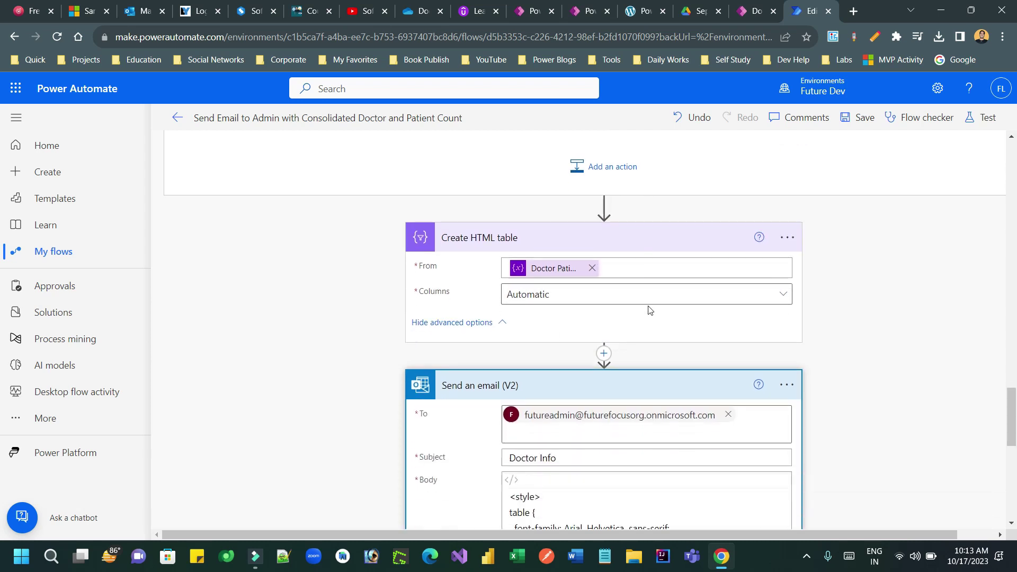
scroll(650, 309, down, 4)
scroll(661, 339, down, 5)
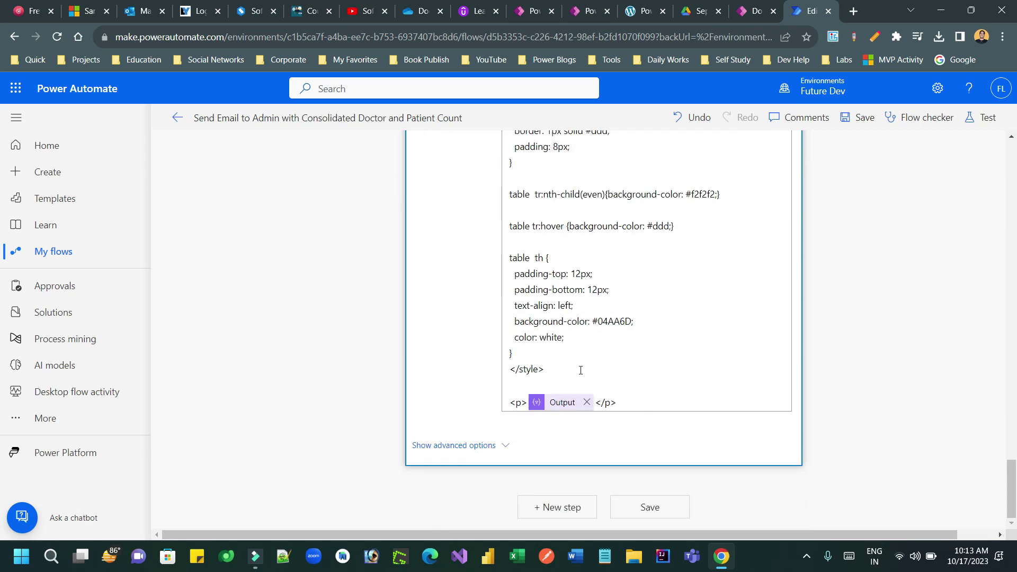
scroll(658, 295, up, 10)
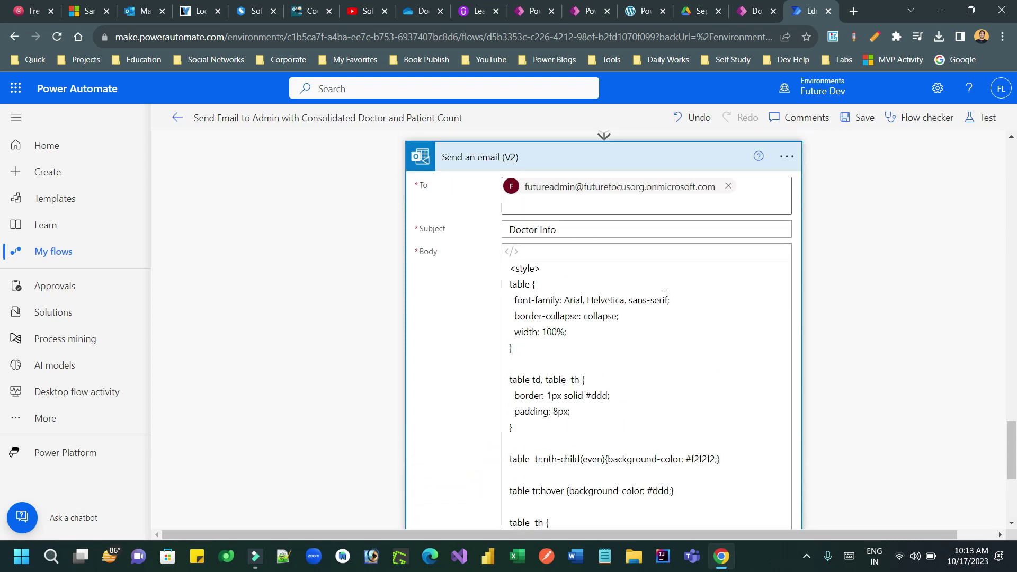
Review the filter array, Set variable, Compose and append actions once more, ending at the variable initializations near the flow's start
scroll(743, 287, up, 10)
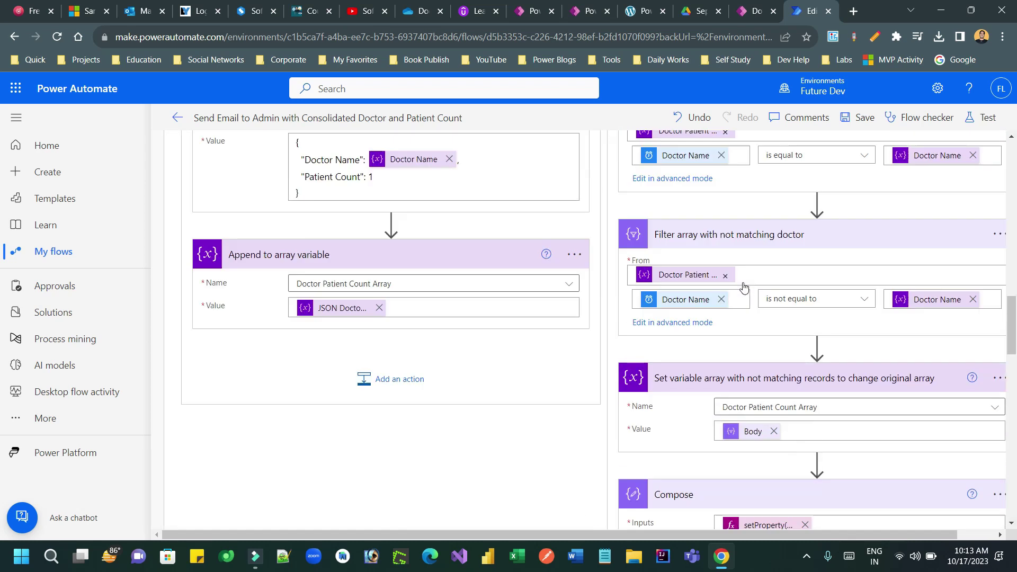
scroll(760, 275, up, 1)
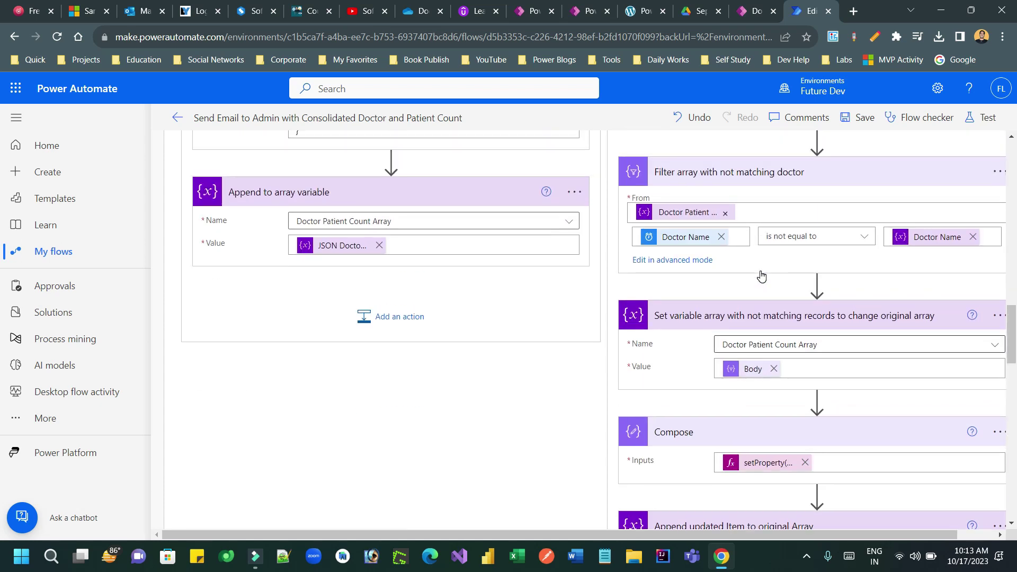
scroll(760, 275, up, 2)
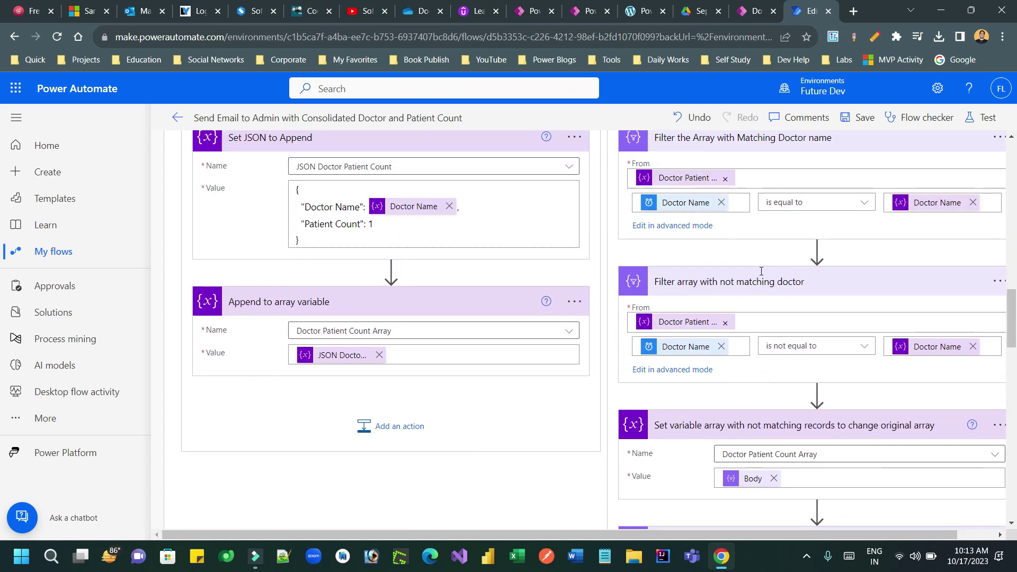
scroll(789, 269, down, 4)
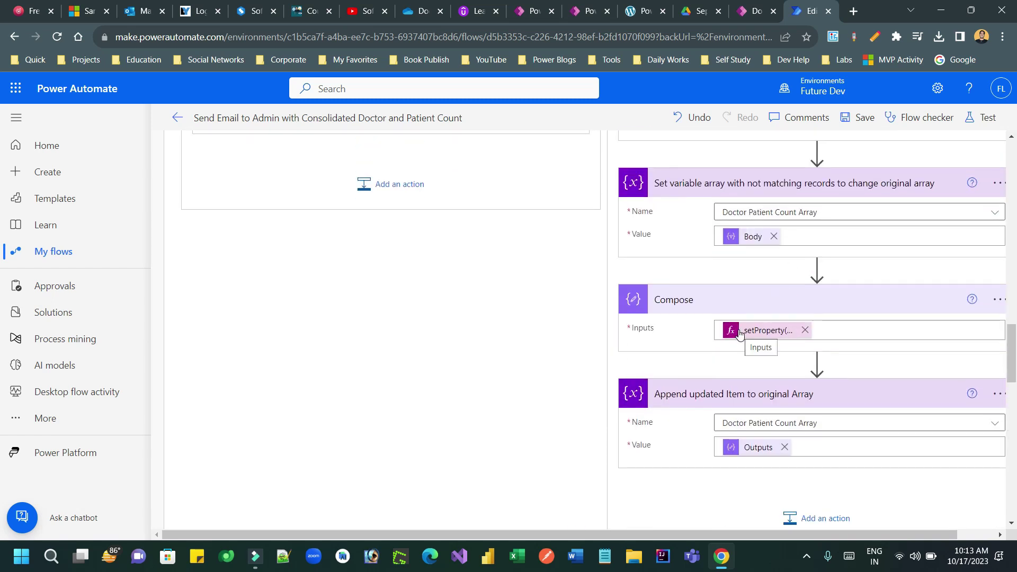
scroll(740, 333, up, 3)
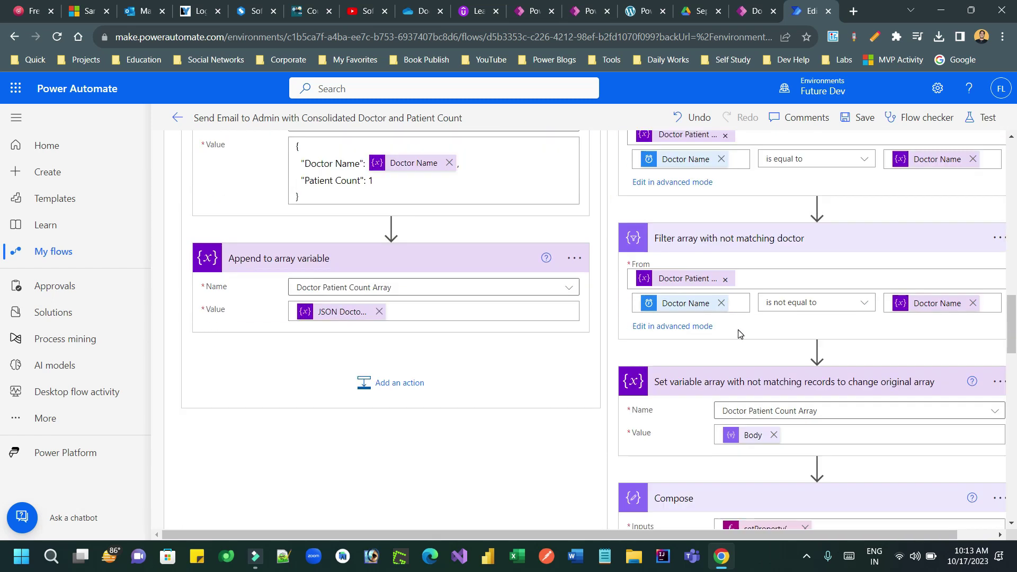
scroll(740, 333, up, 10)
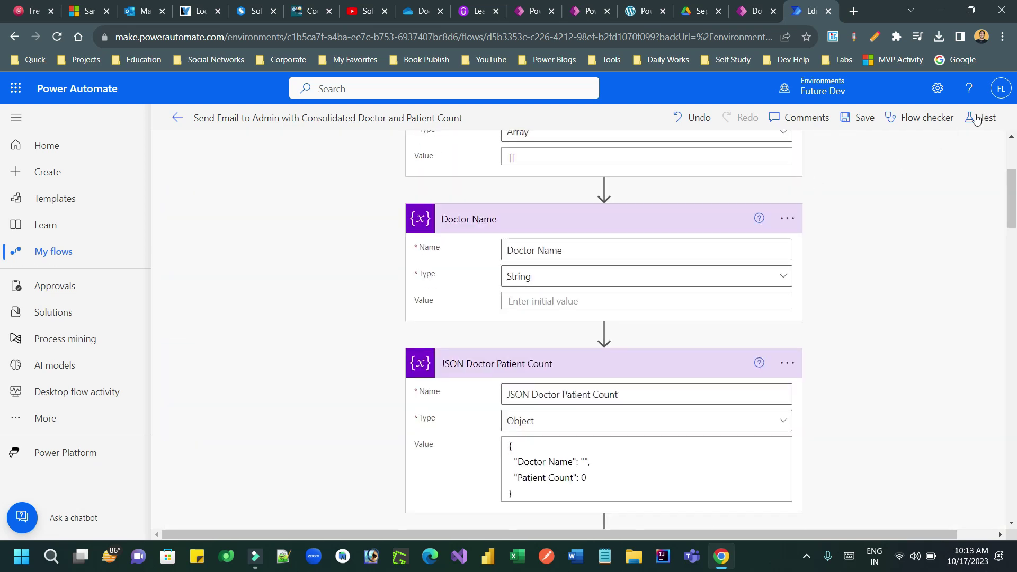
In Power Apps, clear the mark on the fourth Doctor Daily Infos record
click(751, 11)
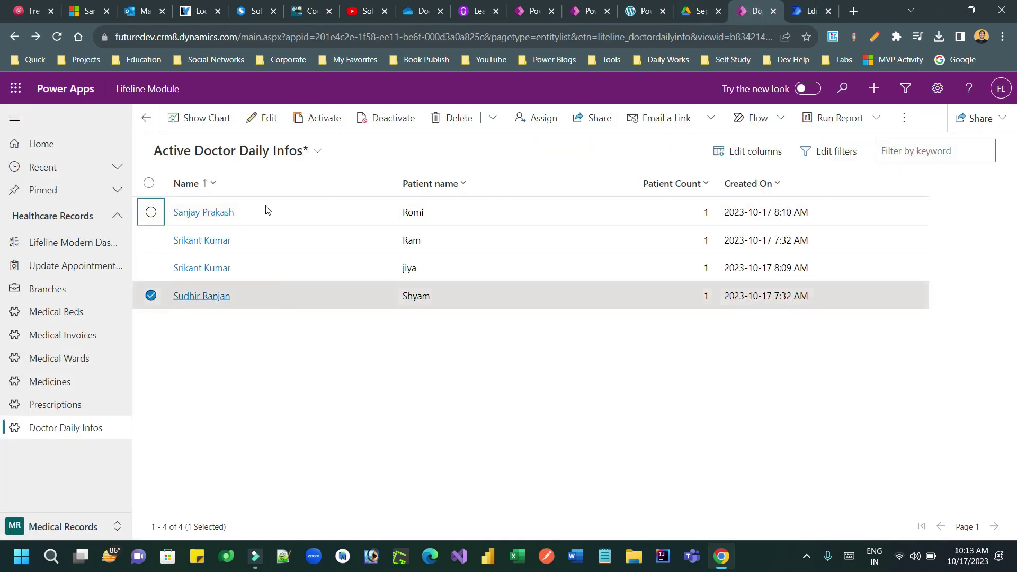
click(175, 306)
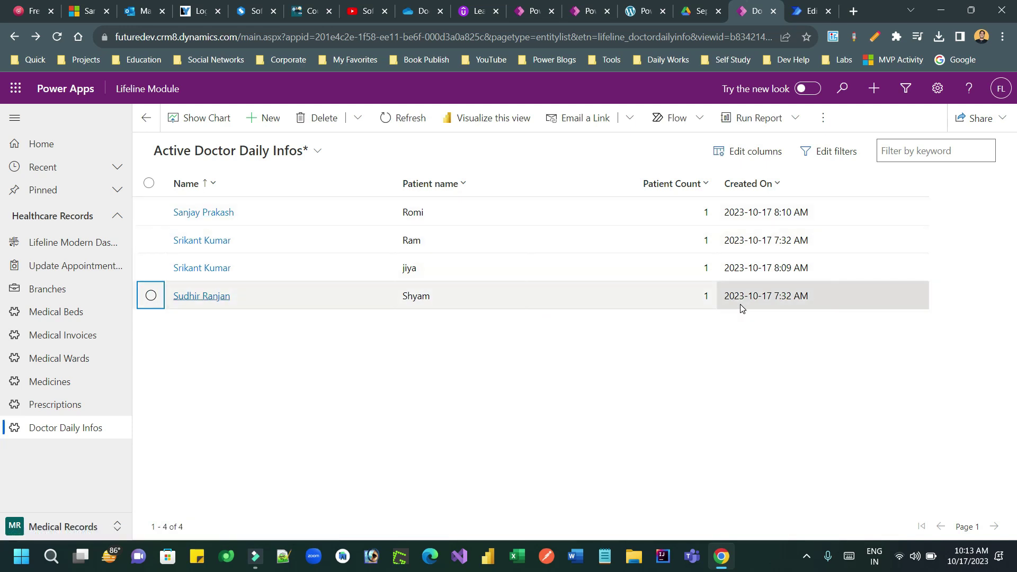
In Power Automate, test the flow manually and open the results of the started run
click(809, 11)
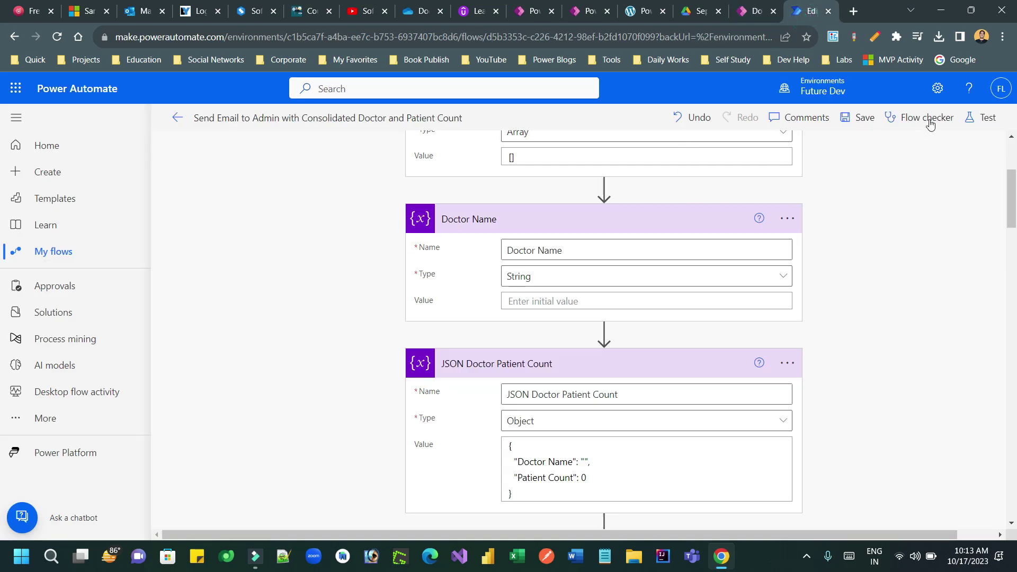
click(978, 118)
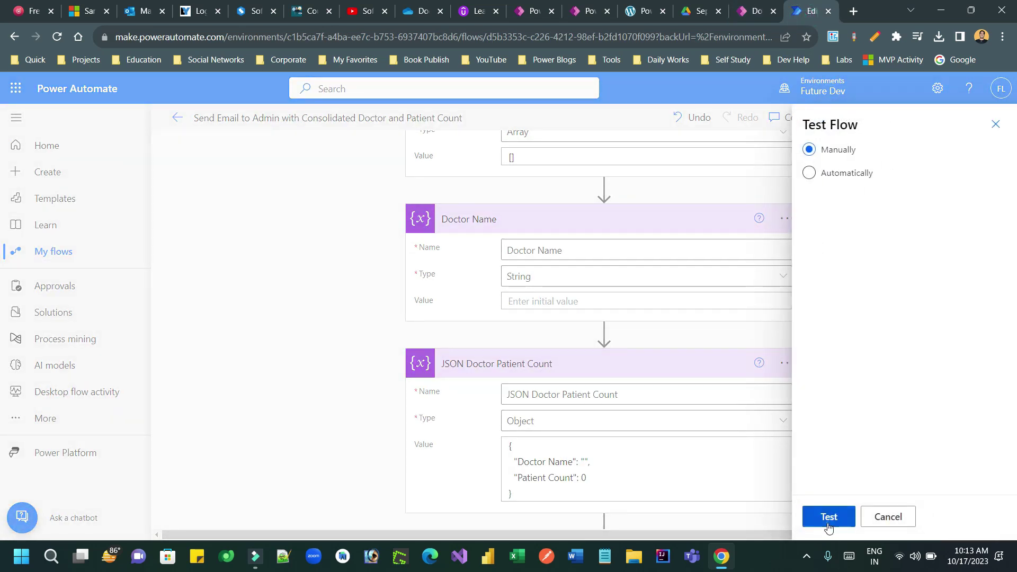
click(828, 522)
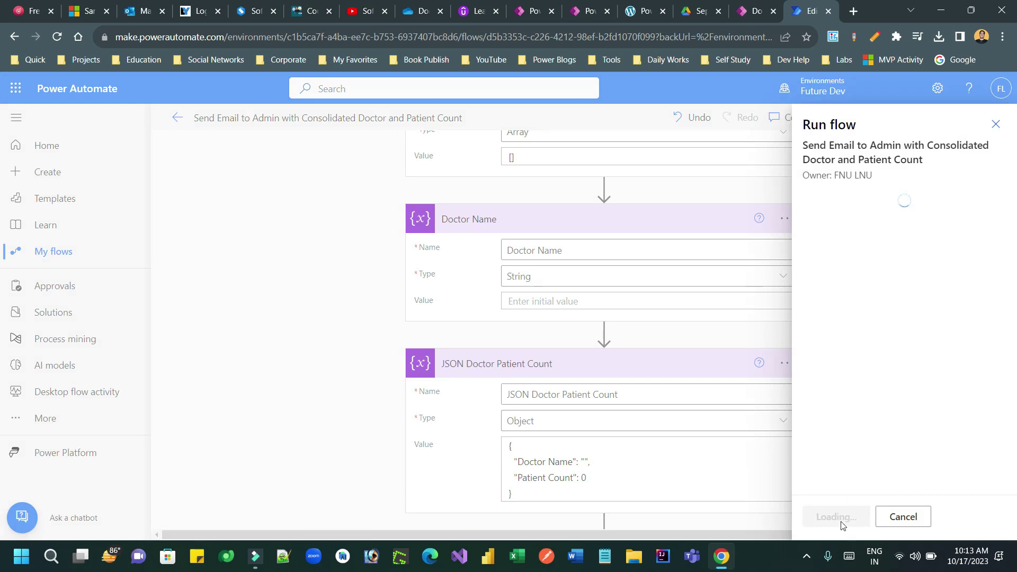
click(841, 522)
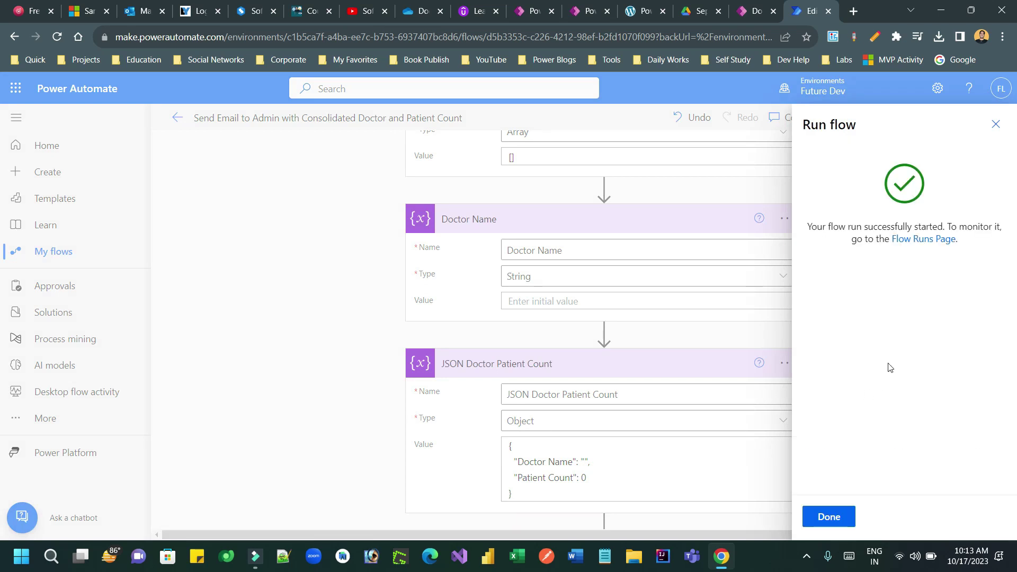
click(824, 515)
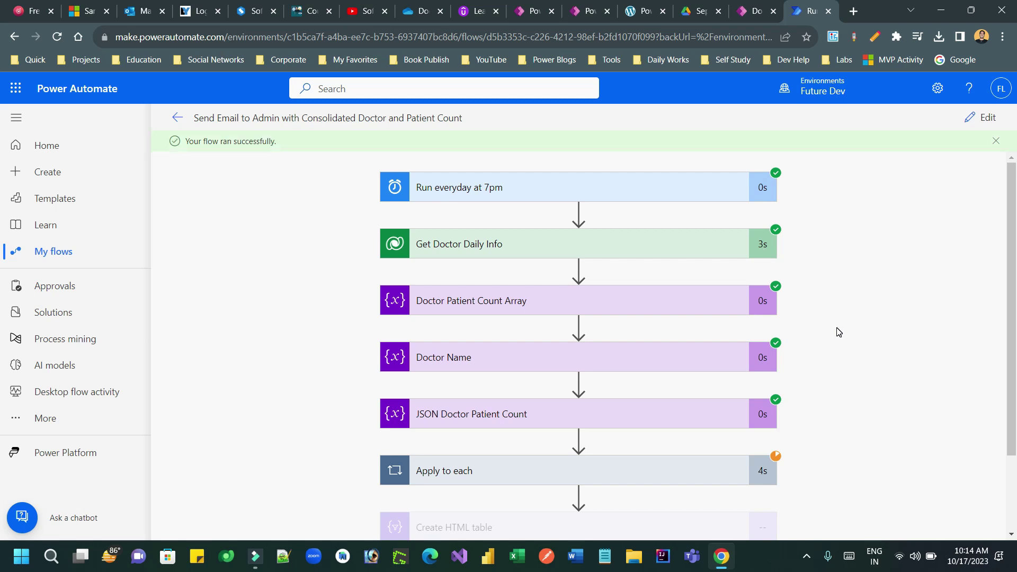
Open the Outlook web mailbox in a new browser tab
click(853, 10)
text(ot)
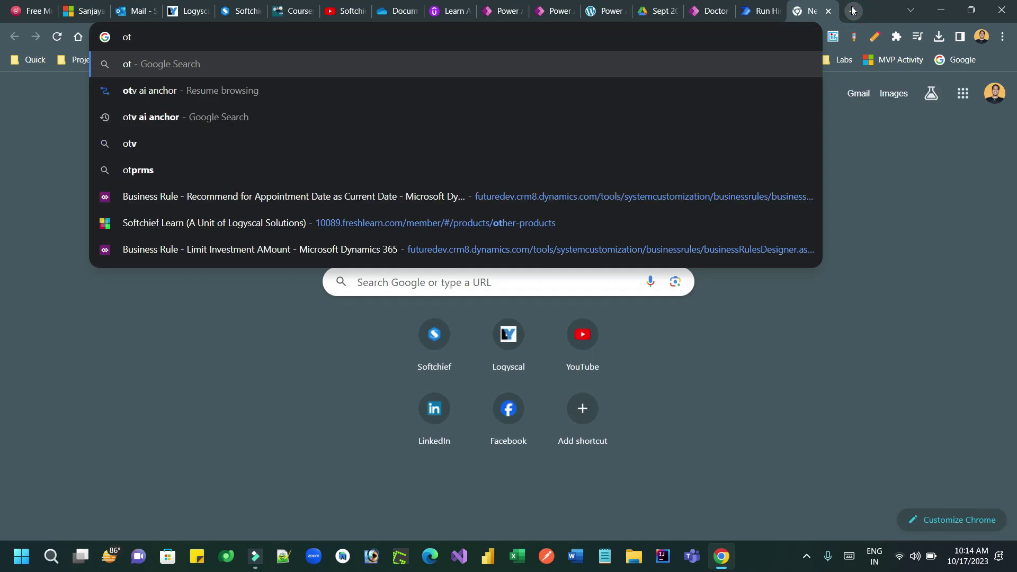
key(BackSpace)
text(u)
key(Return)
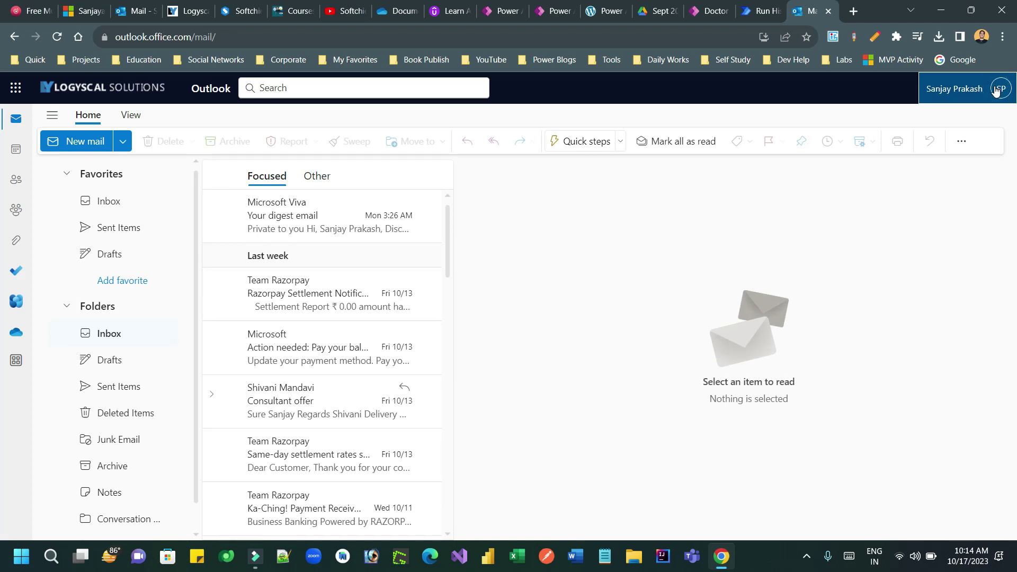
Switch Outlook from the current account to the signed-in flow admin account
click(959, 87)
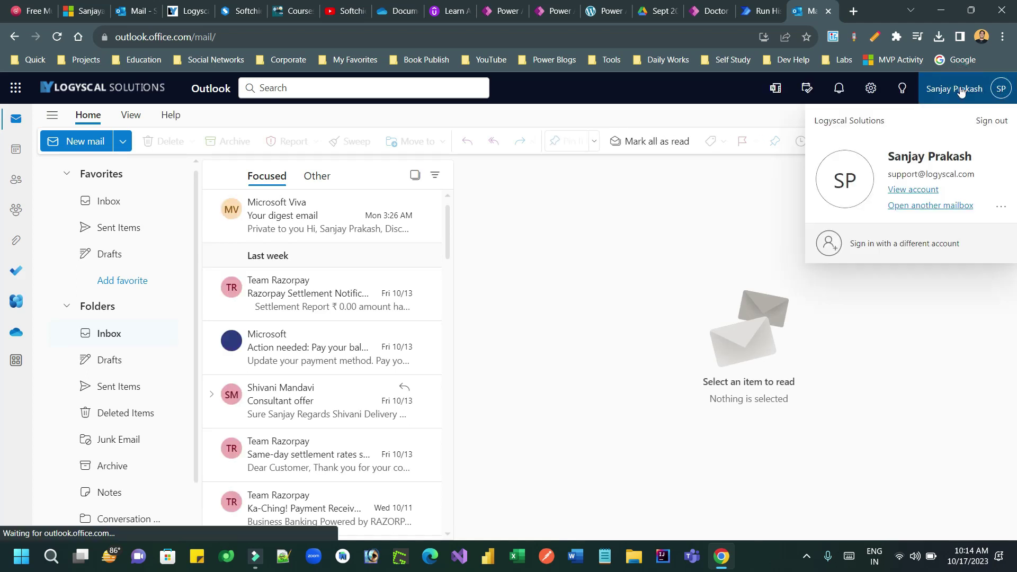
click(880, 255)
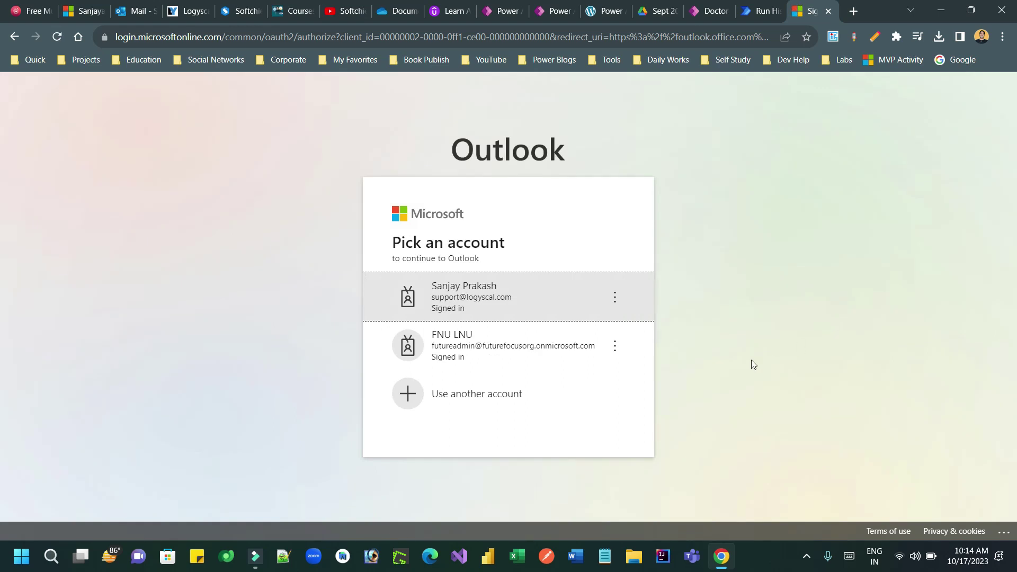
click(478, 349)
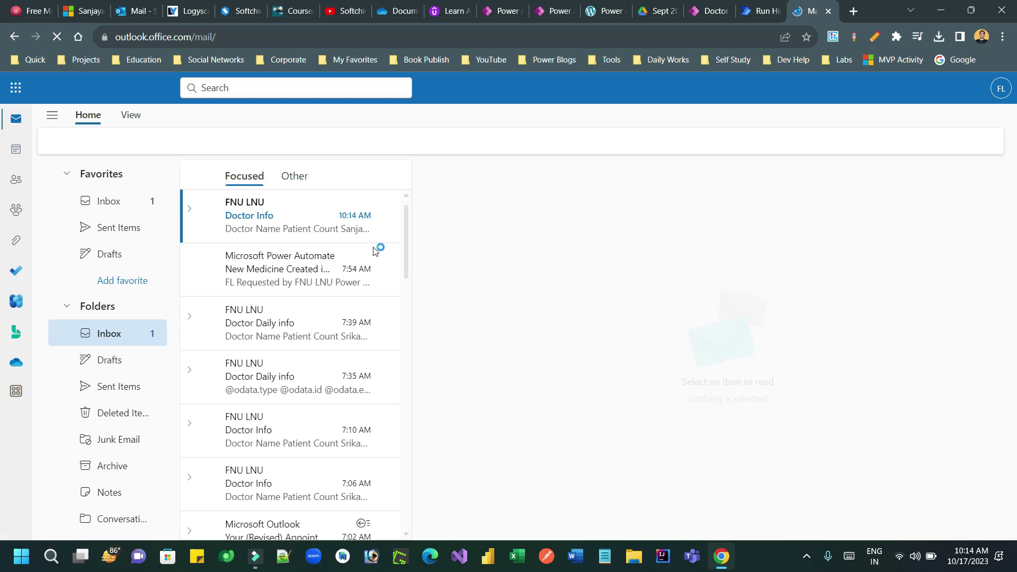
Open the newest Doctor Info email and check each doctor's name and patient count by highlighting them in the table
click(271, 210)
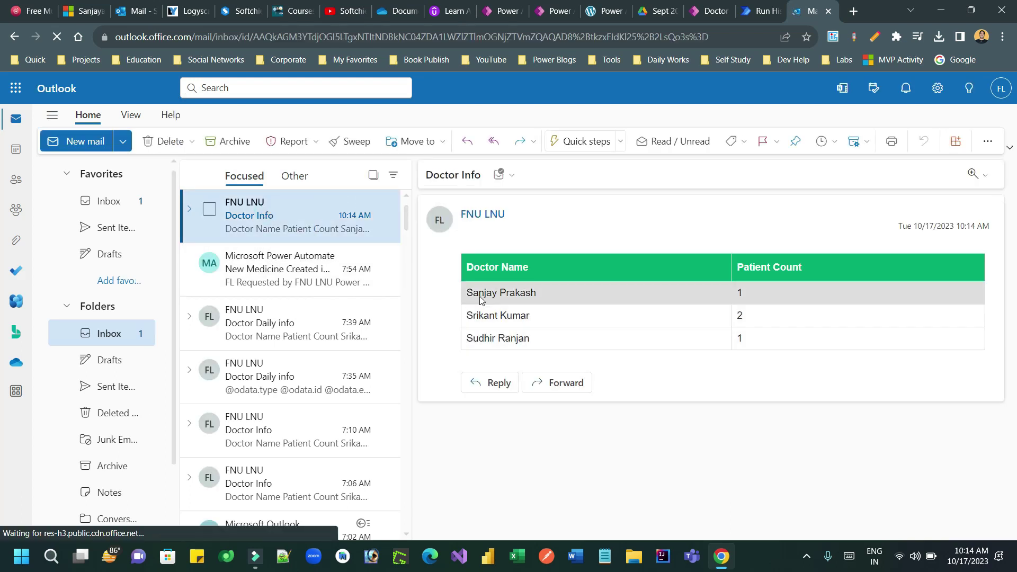
drag(472, 297, 544, 298)
click(741, 297)
drag(531, 321, 482, 320)
double_click(739, 320)
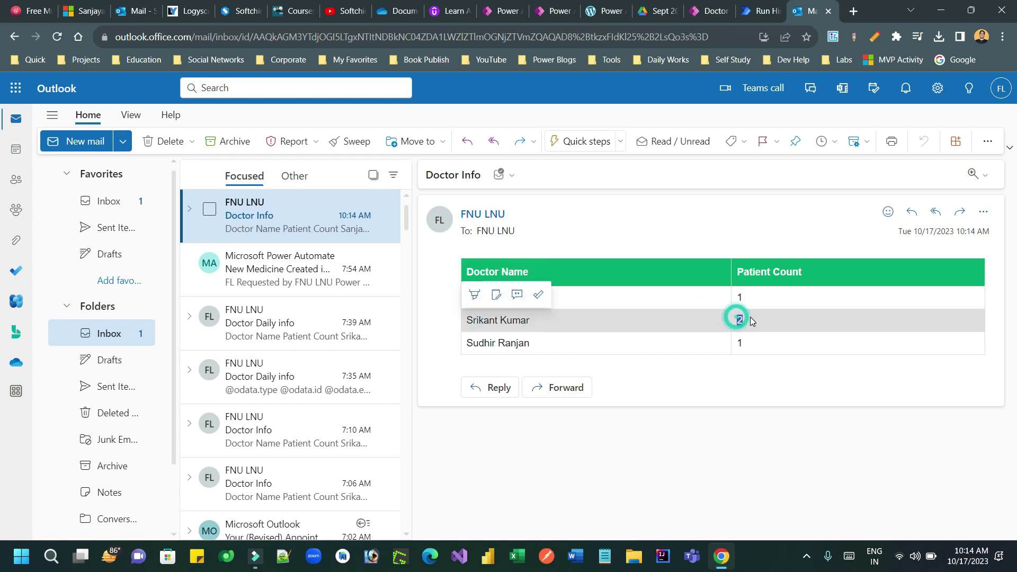
drag(475, 341, 517, 343)
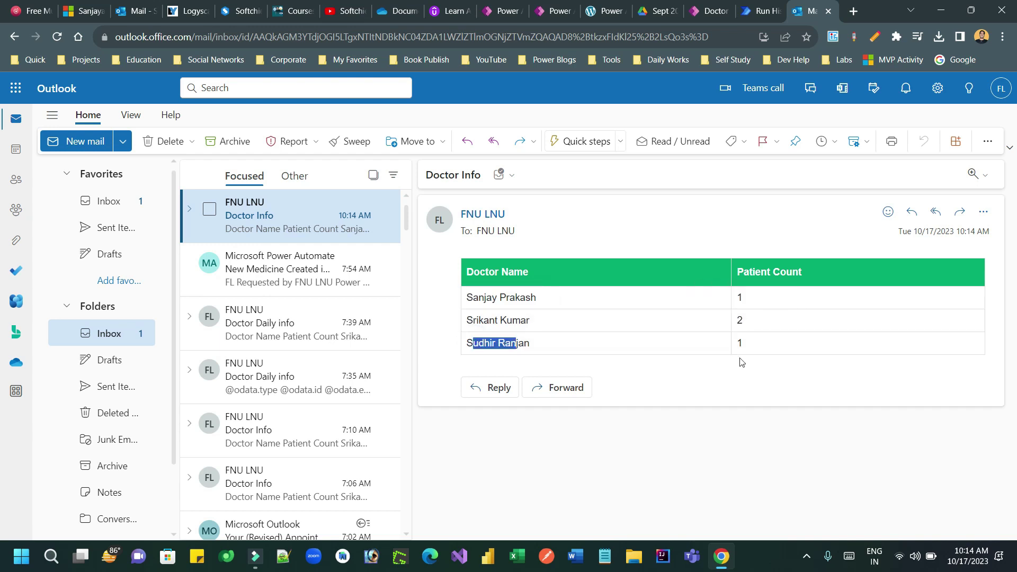
double_click(738, 341)
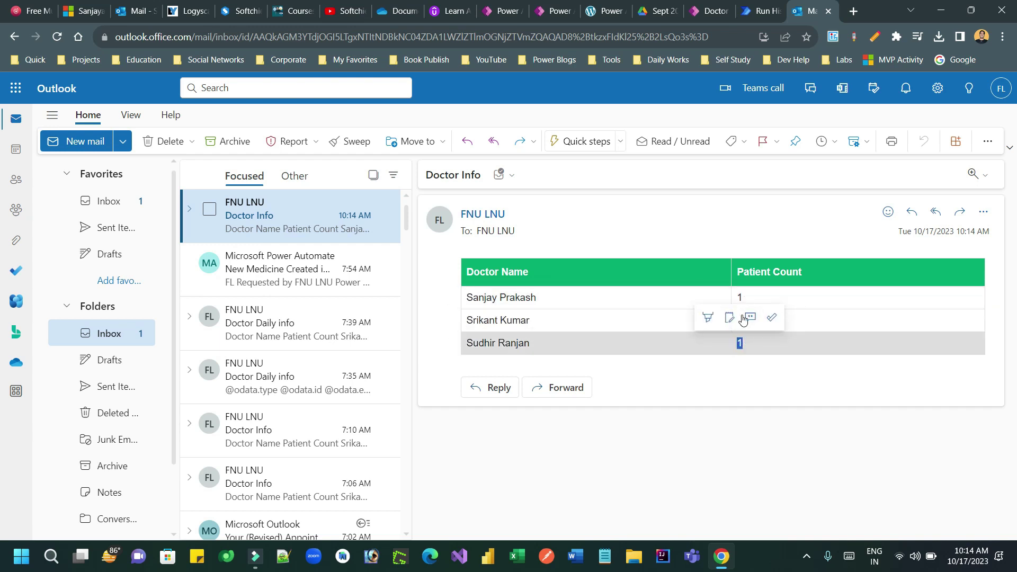
Point out the doctor name in the emailed table's second row by highlighting it, and clear the highlight
click(679, 303)
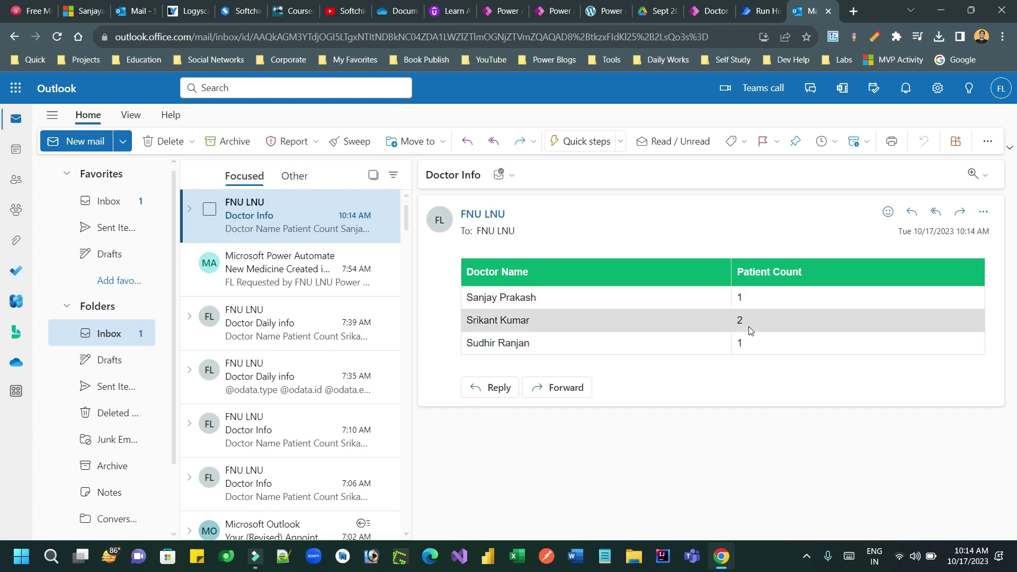
drag(477, 320, 508, 321)
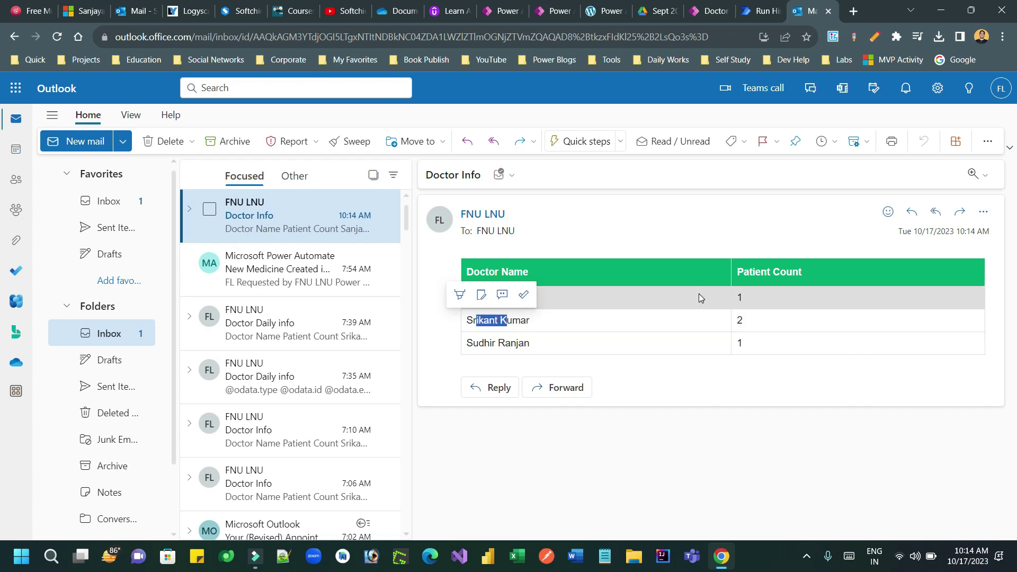
click(743, 295)
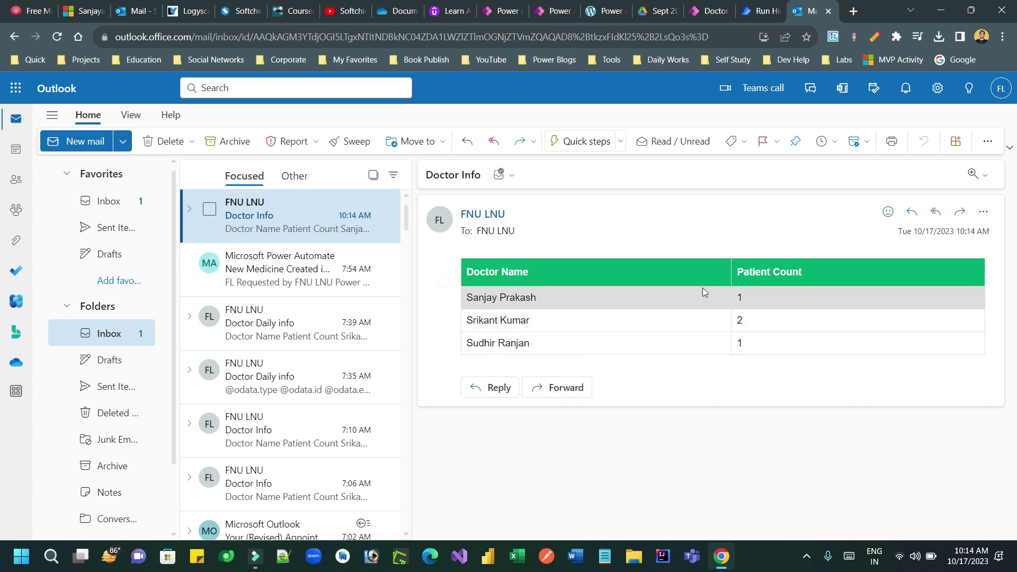
Revisit the Power Automate flow run, check the Doctor Daily Infos records in Power Apps, and return to review the run's actions
click(756, 11)
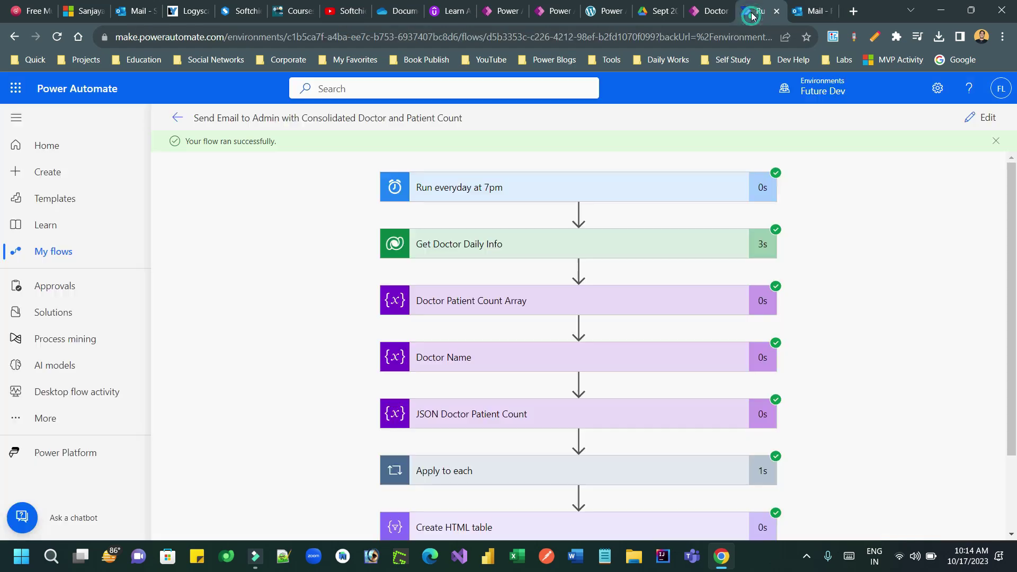
click(875, 242)
click(715, 12)
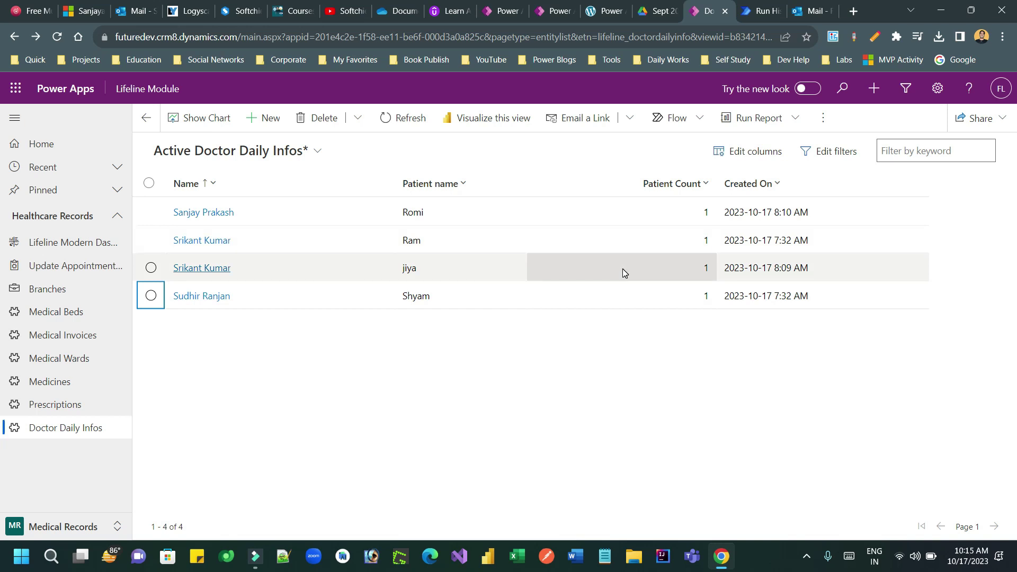
click(758, 11)
scroll(794, 273, down, 2)
scroll(821, 268, up, 2)
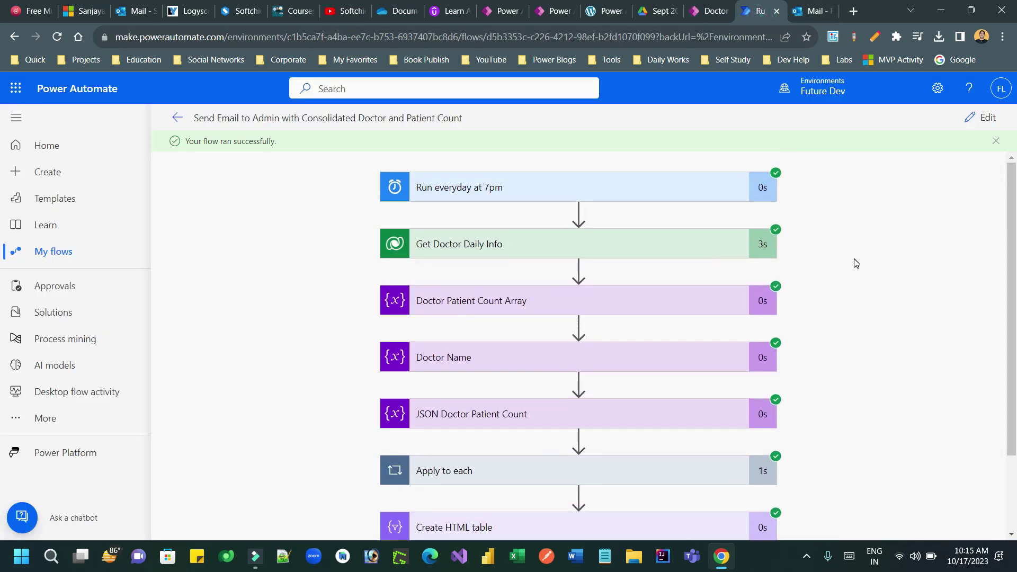